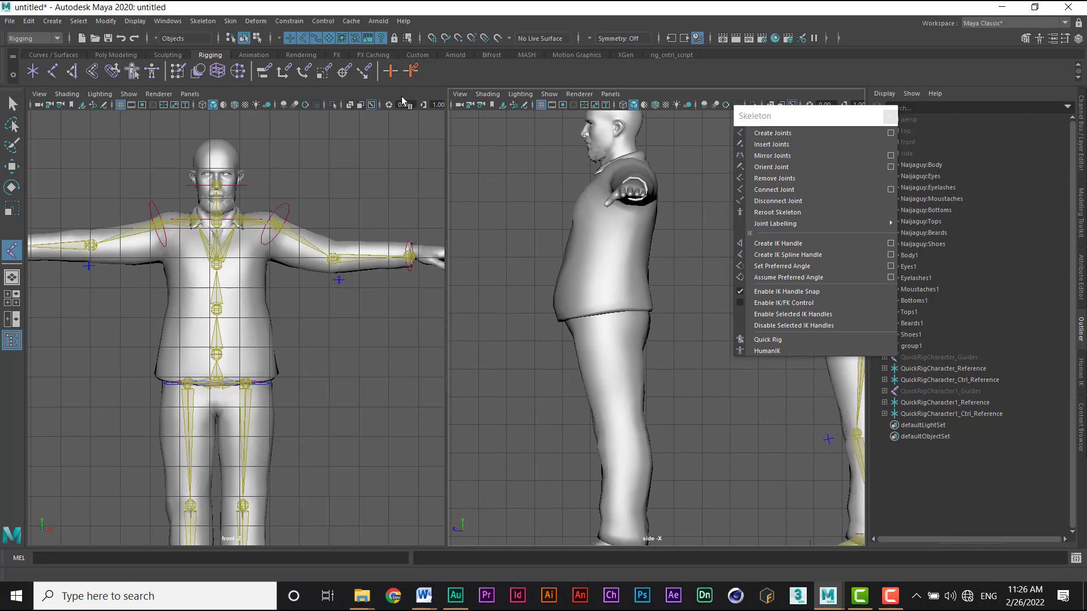
- Check the X-Ray Joints shading option in the side and front views and close the floating Skeleton menu
left_click(487, 95)
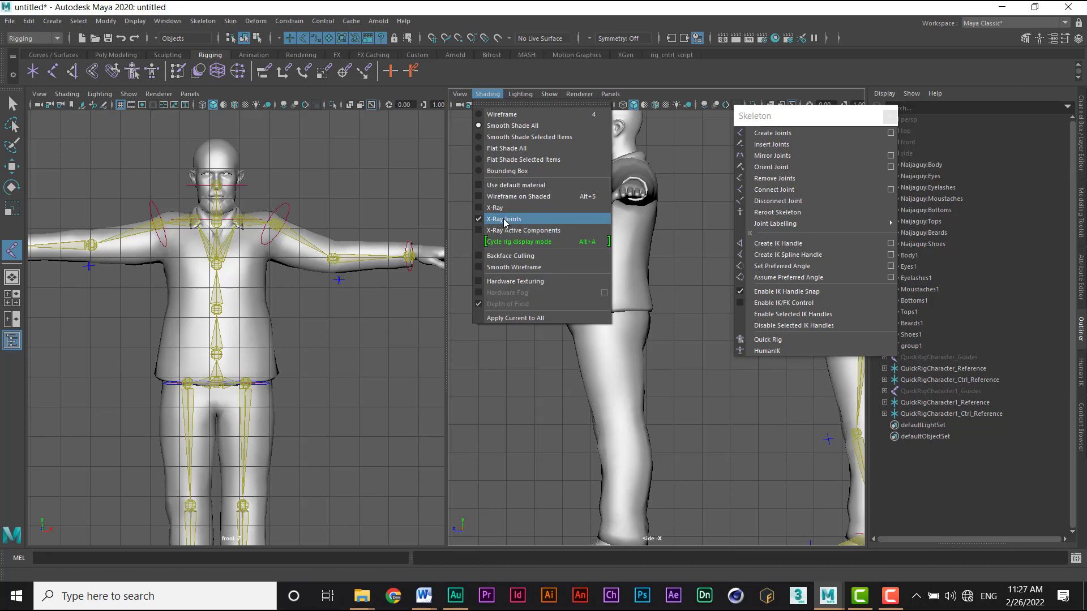
left_click(489, 96)
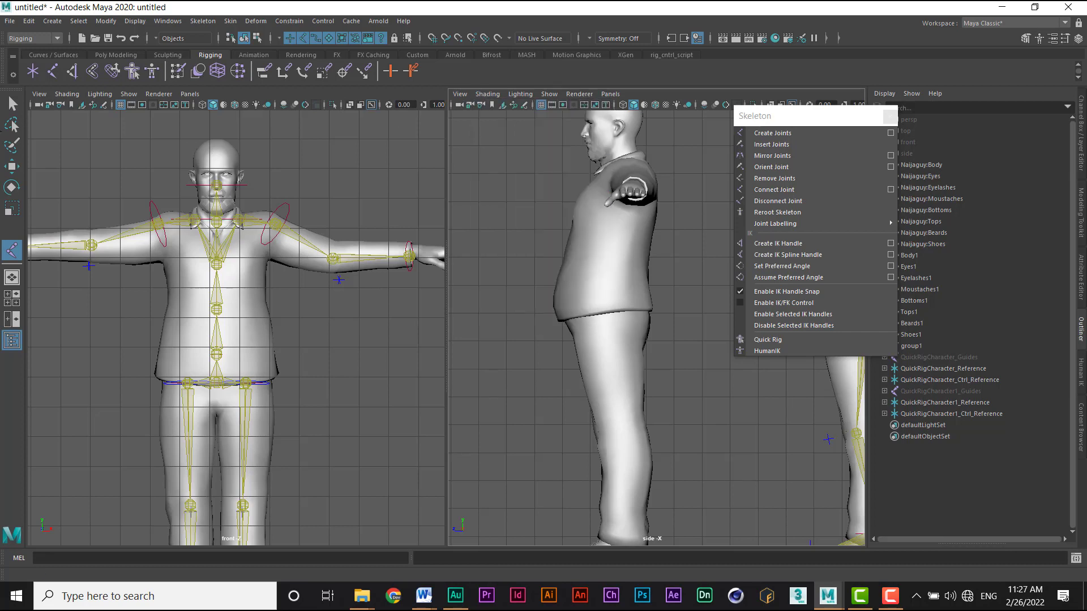
left_click(67, 95)
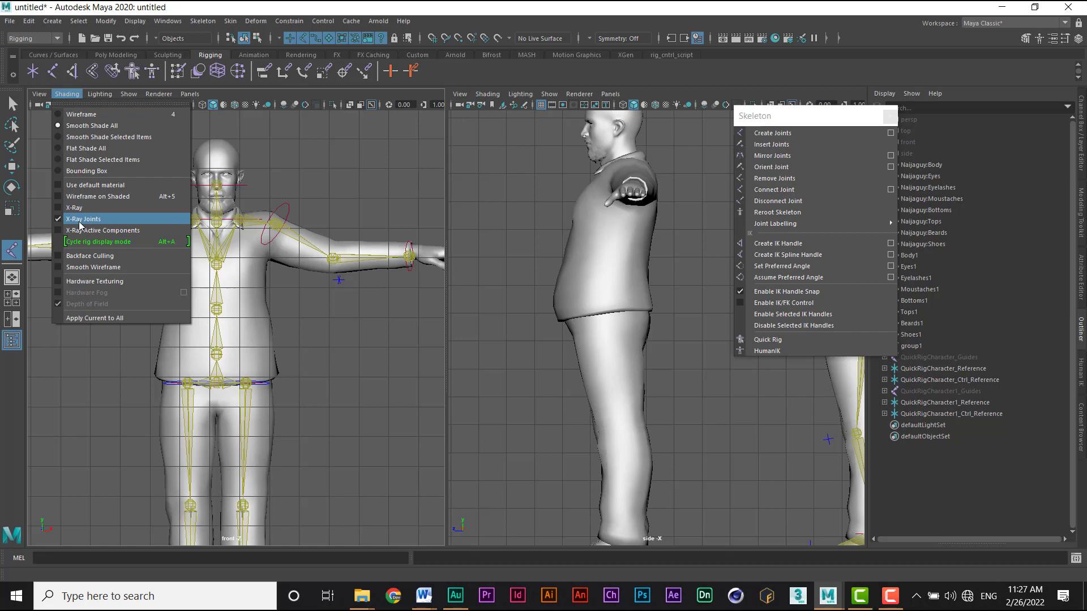
left_click(68, 94)
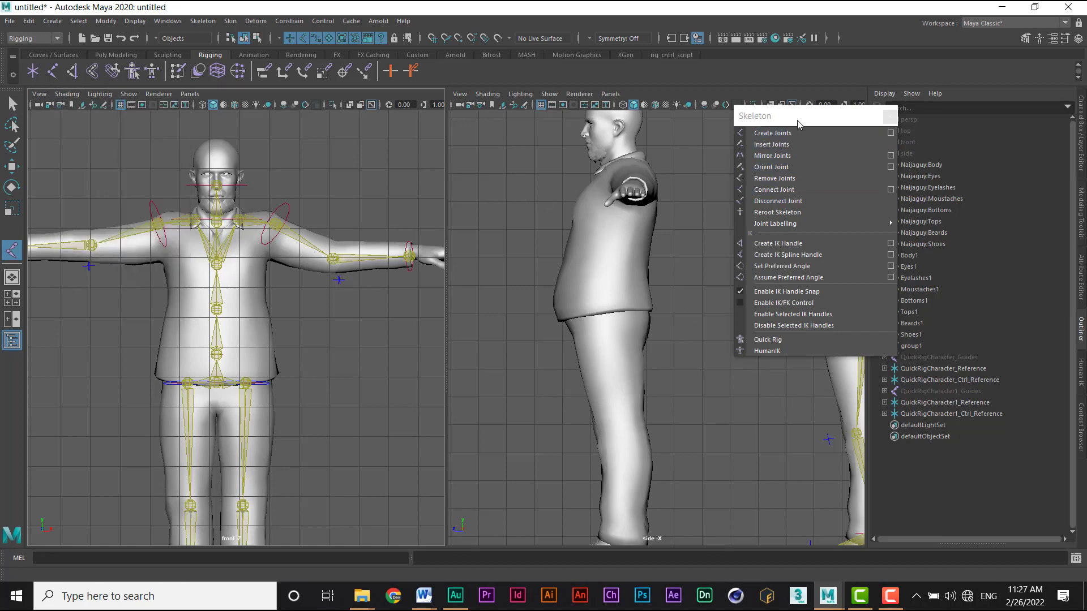
left_click(891, 117)
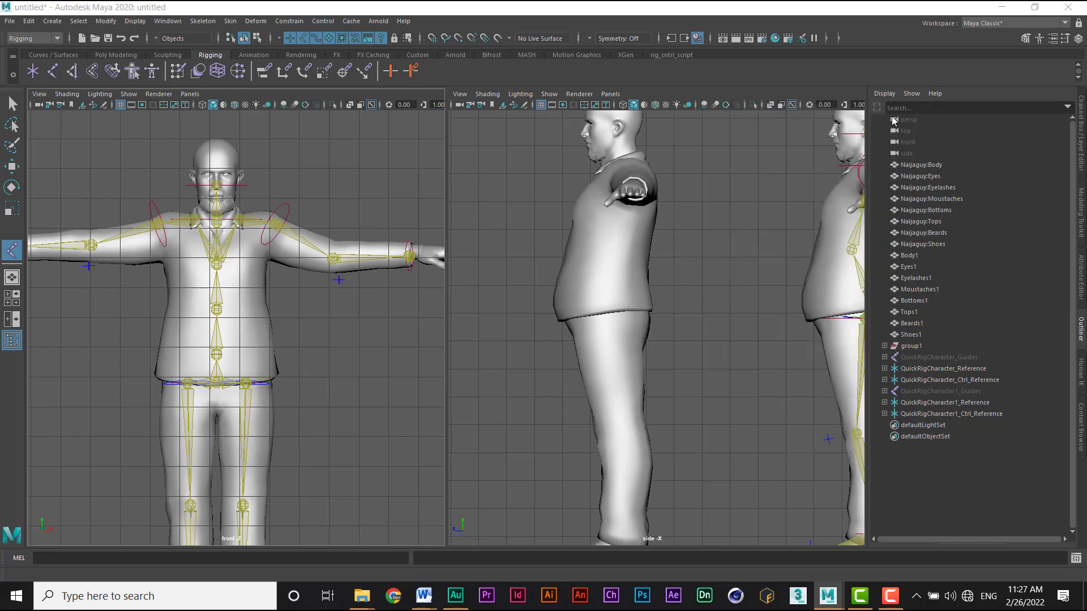
- Create a five-joint leg chain in the side view from hip through knee, ankle and foot to the toe tip
left_click(615, 311)
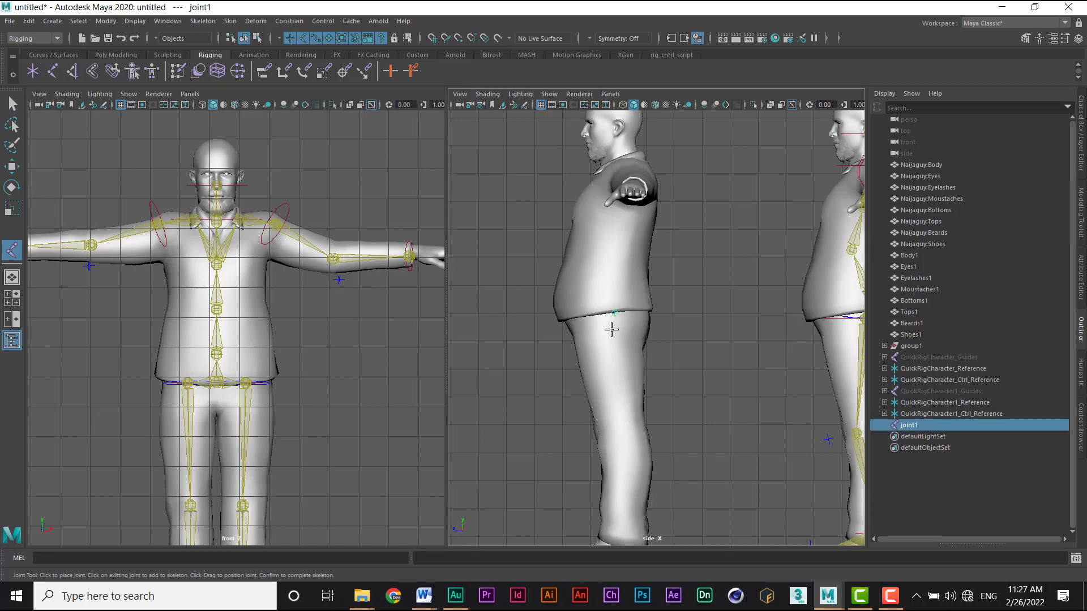
left_click(605, 431)
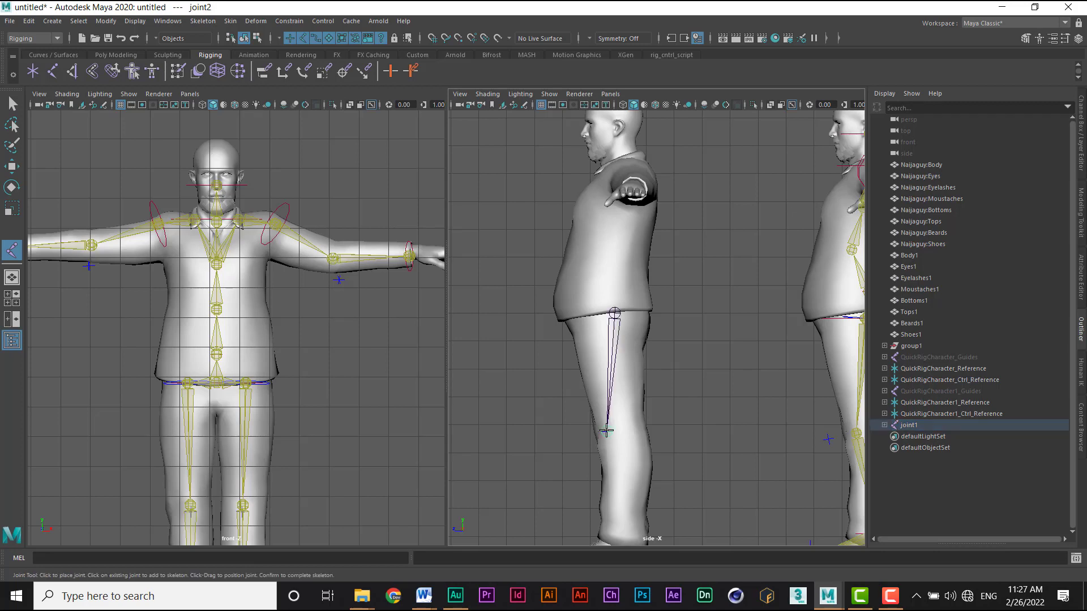
middle_click_drag(606, 431, 597, 318, "alt")
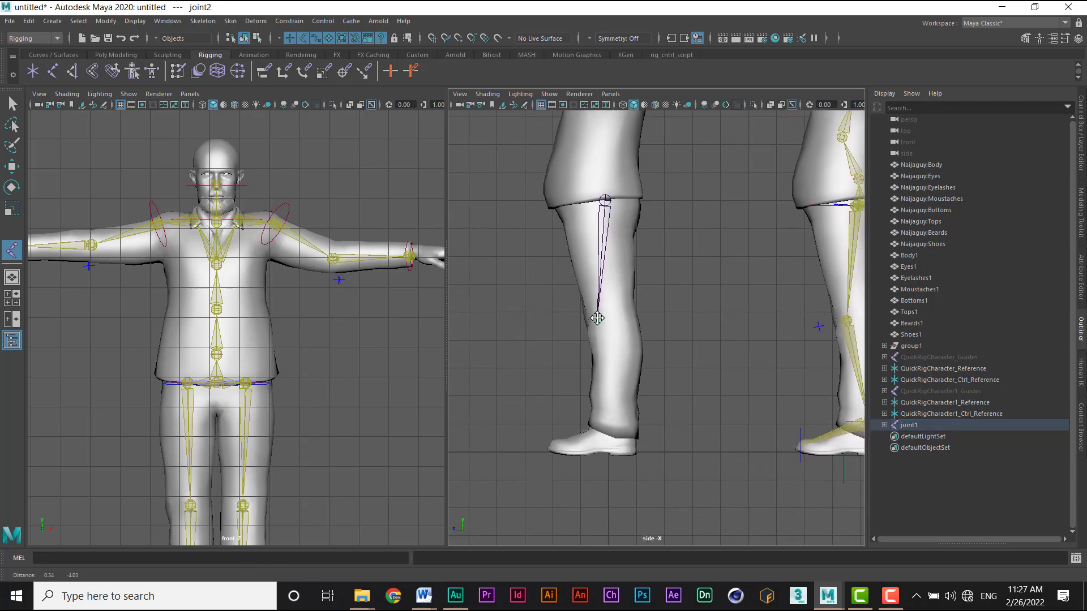
left_click(622, 426)
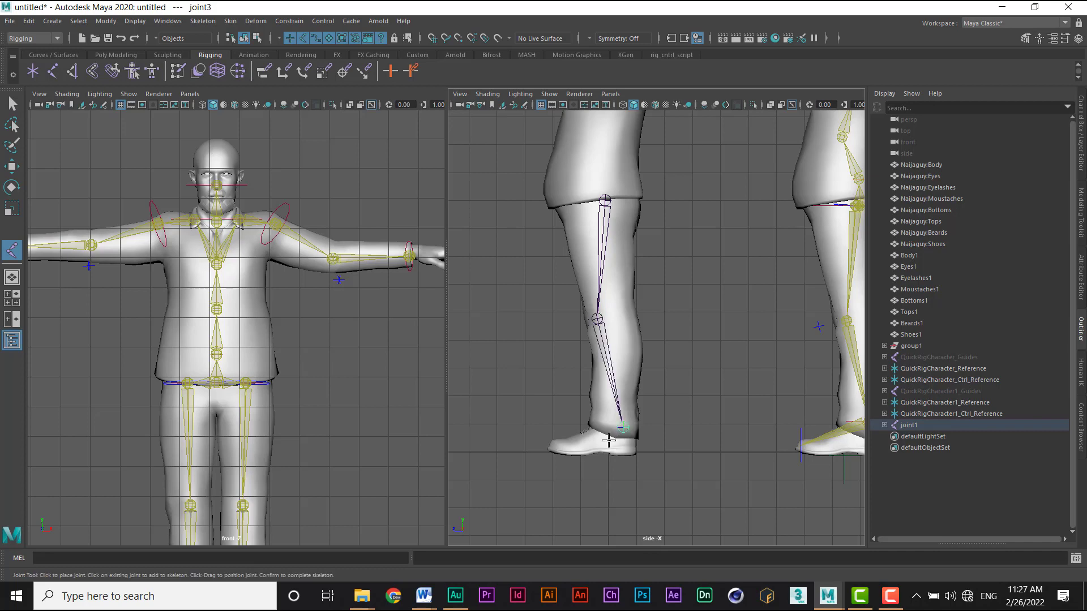
left_click(608, 442)
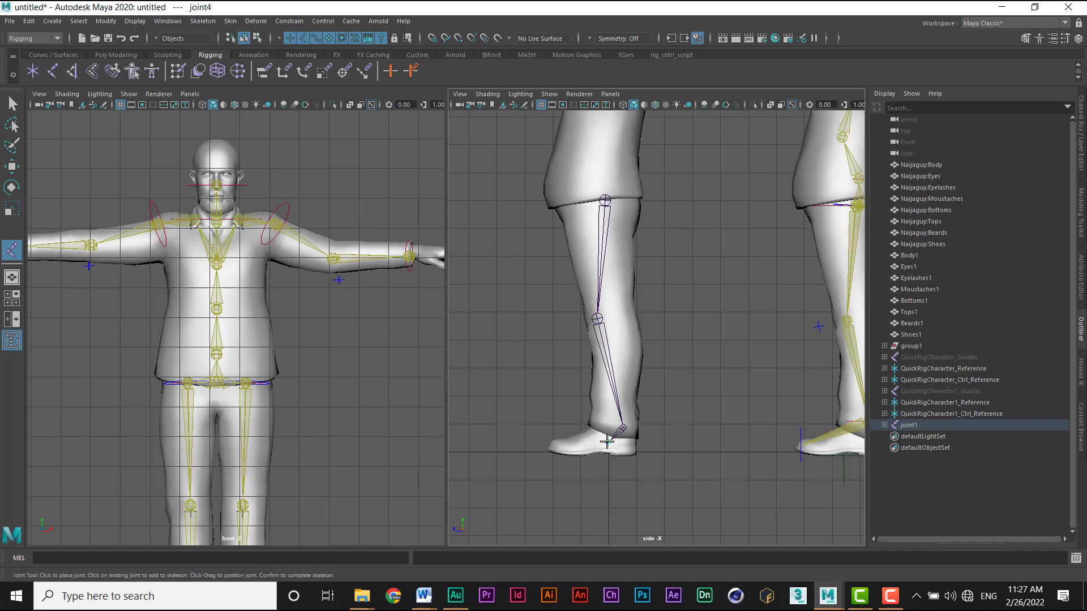
left_click(548, 442)
key("w")
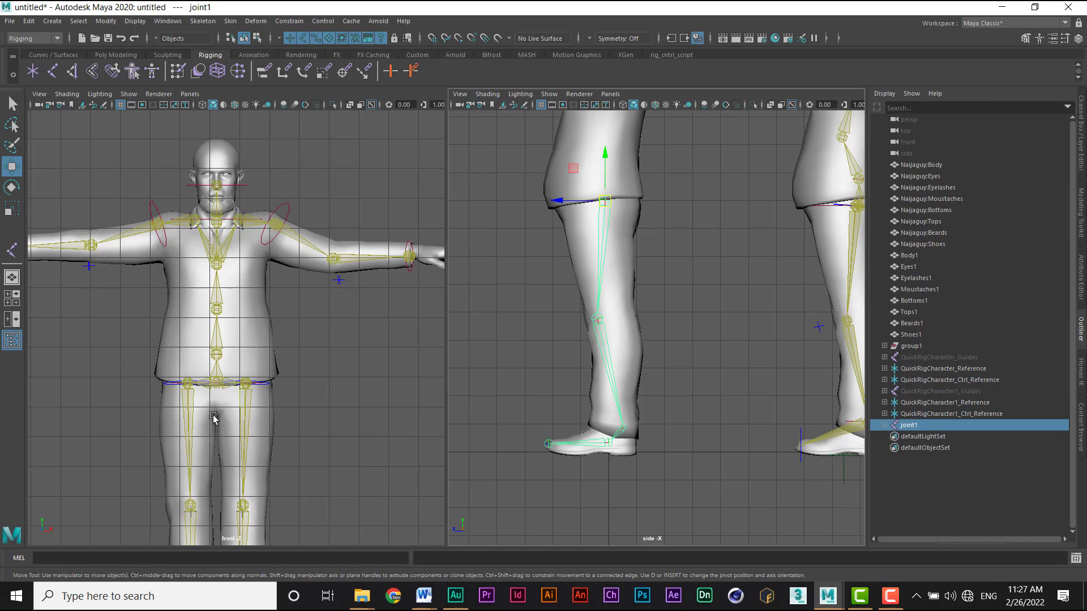
- Move the foot joint just below the ankle slightly down toward the sole of the shoe
left_click(603, 201)
right_click_drag(287, 402, 160, 407, "alt")
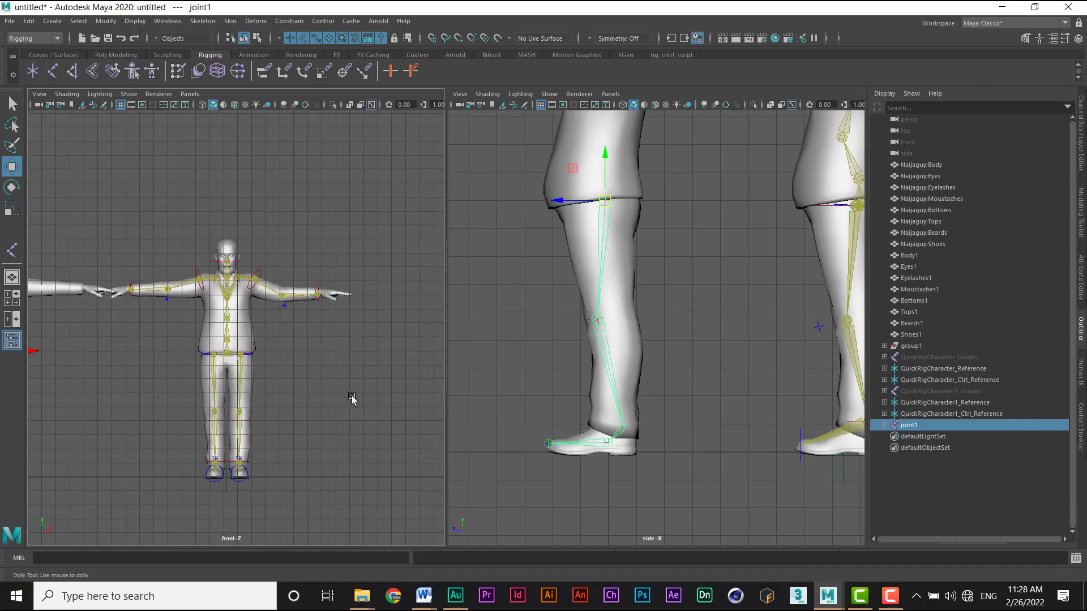
right_click_drag(352, 399, 45, 357, "alt")
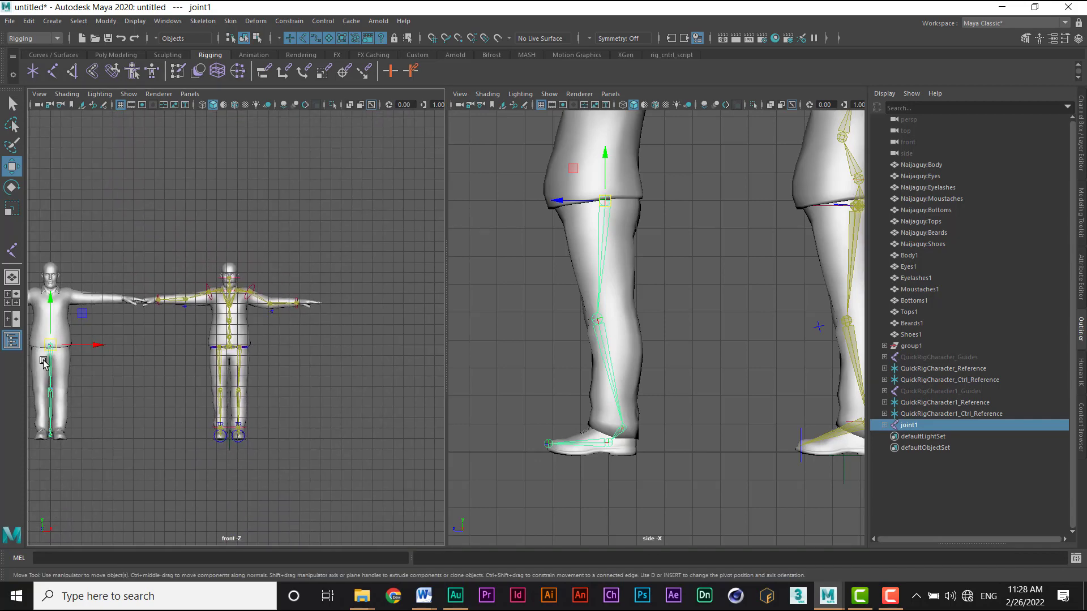
middle_click_drag(43, 362, 273, 374, "alt")
right_click_drag(329, 365, 430, 379, "alt")
right_click_drag(268, 447, 493, 407, "alt")
middle_click_drag(340, 469, 286, 331, "alt")
middle_click_drag(289, 389, 253, 364, "alt")
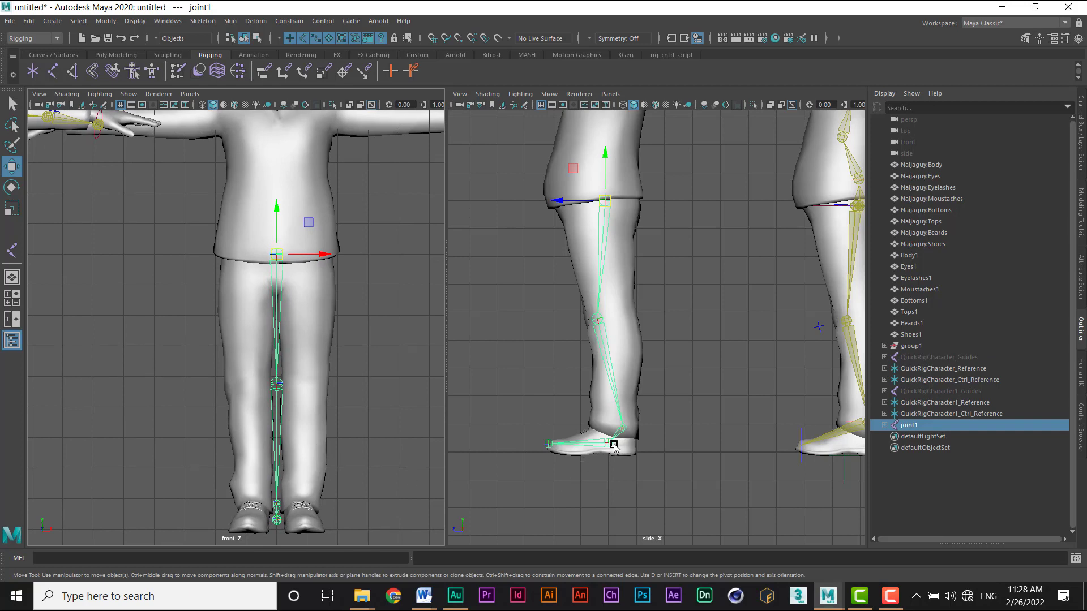
left_click(613, 445)
left_click_drag(608, 408, 608, 409)
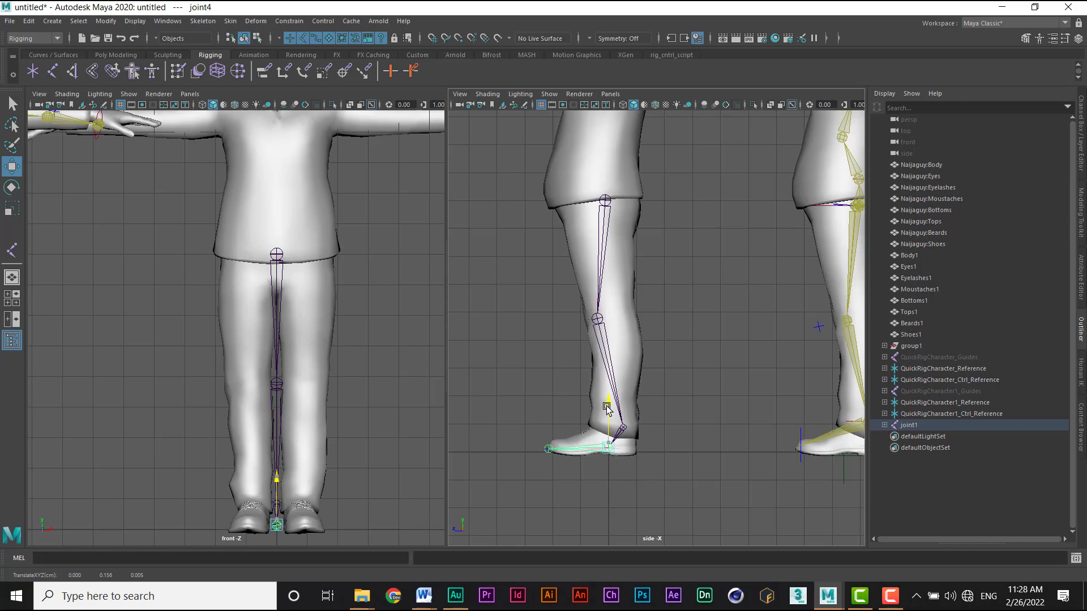
- Select the leg chain's hip joint and move the whole chain along X from the body's centre into the character's left leg
left_click(276, 253)
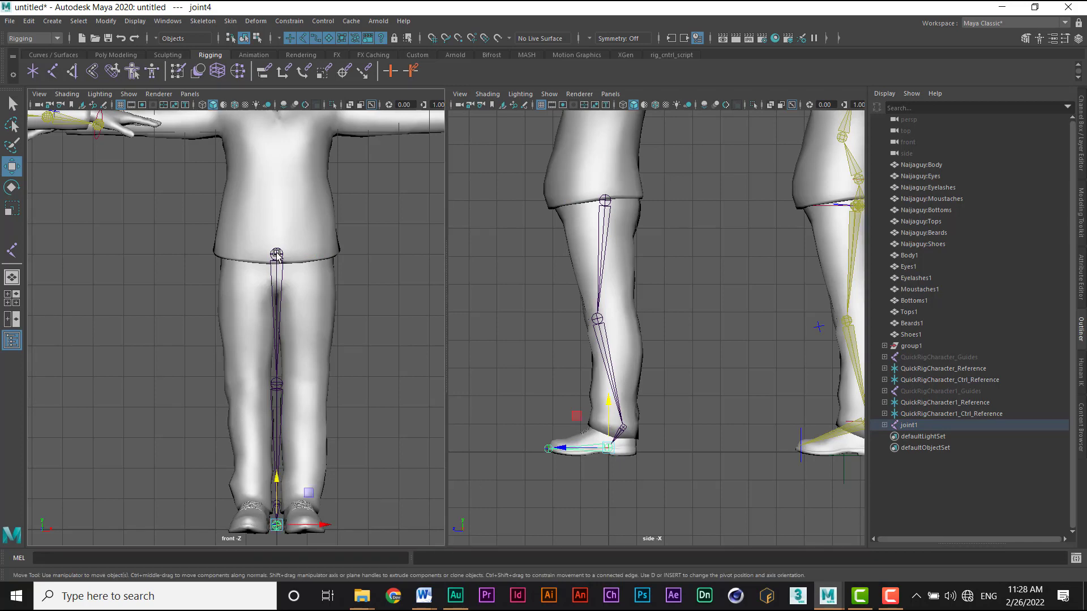
left_click(276, 254)
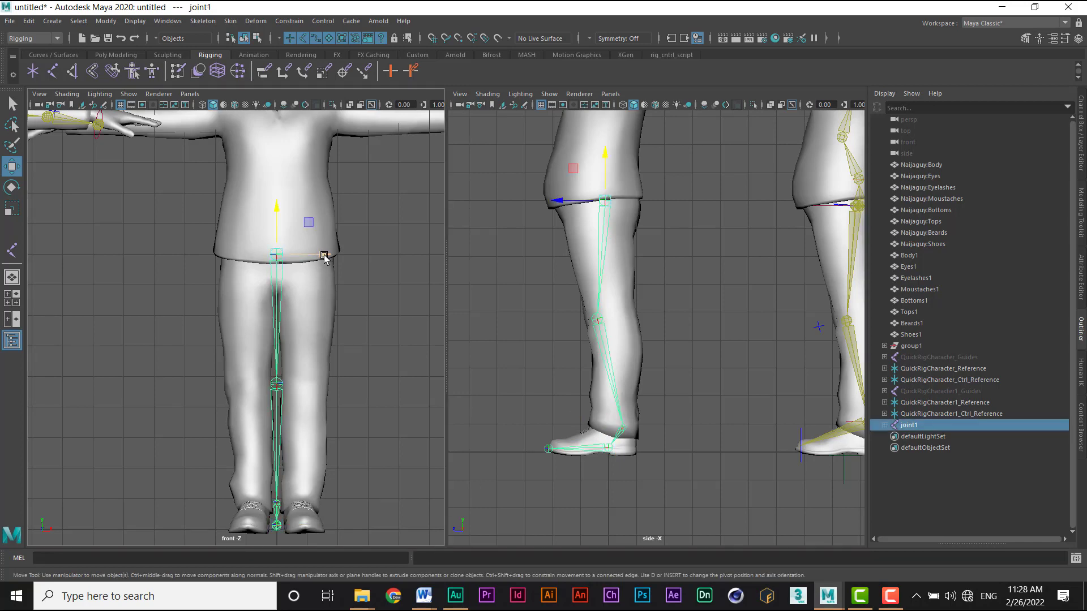
left_click_drag(324, 256, 351, 262)
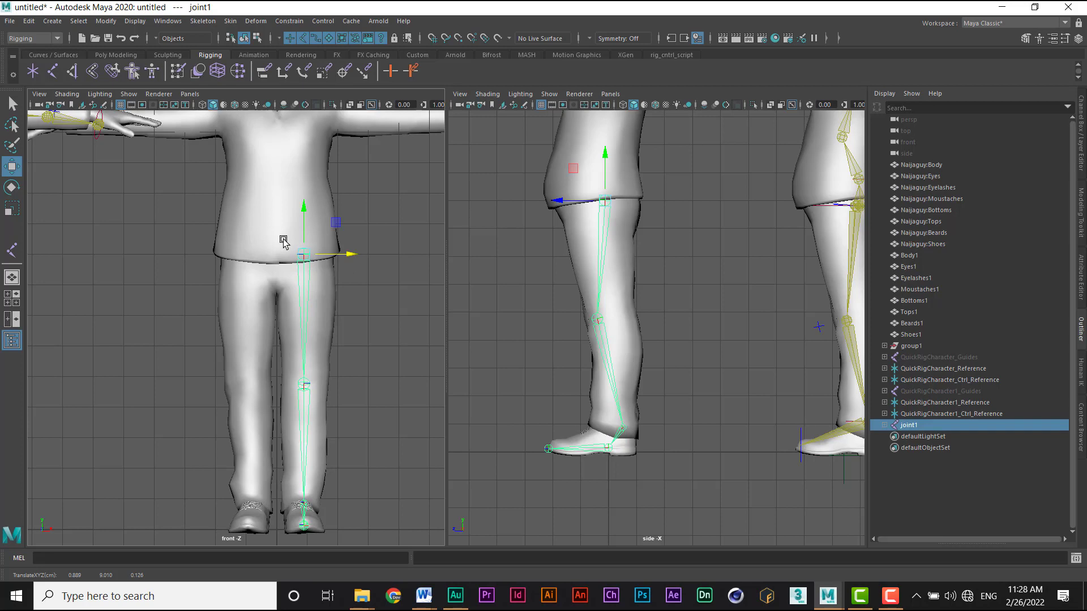
left_click_drag(346, 255, 351, 259)
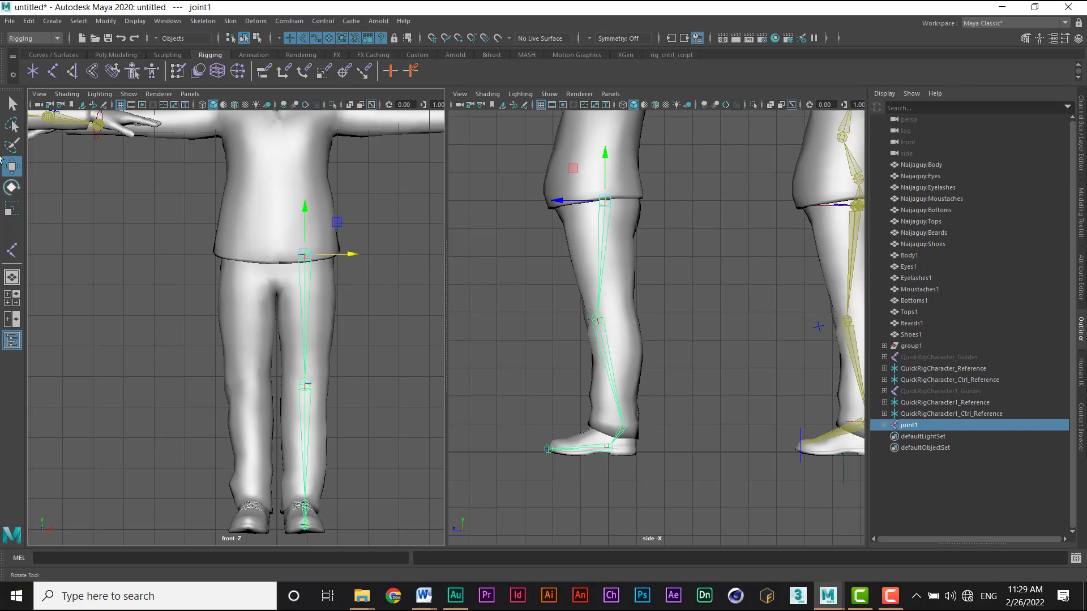
- Save the scene as a Maya ASCII file named jointtool
left_click(9, 25)
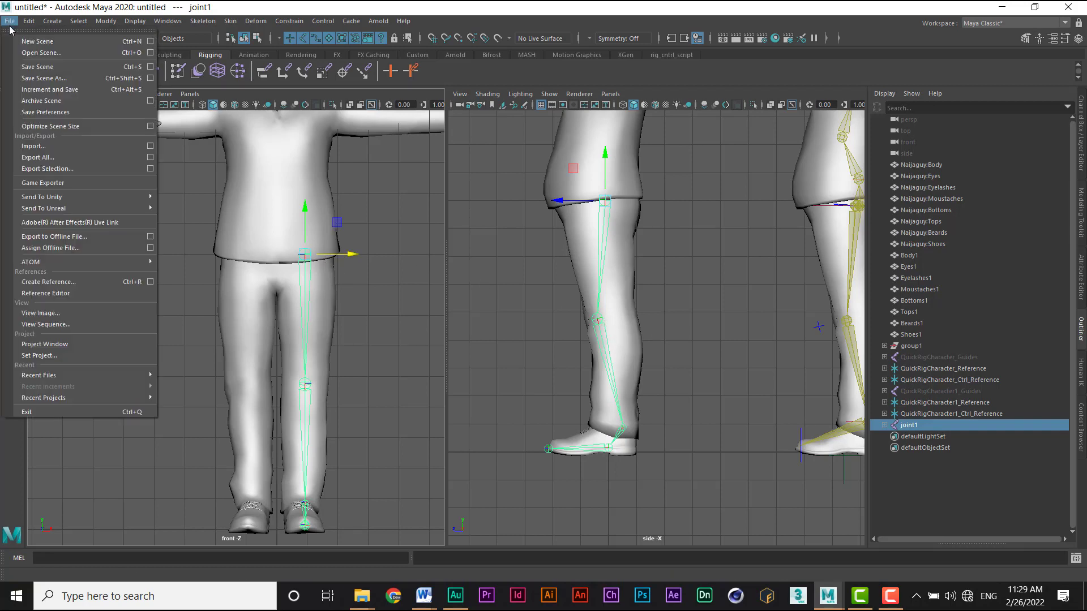
left_click(37, 73)
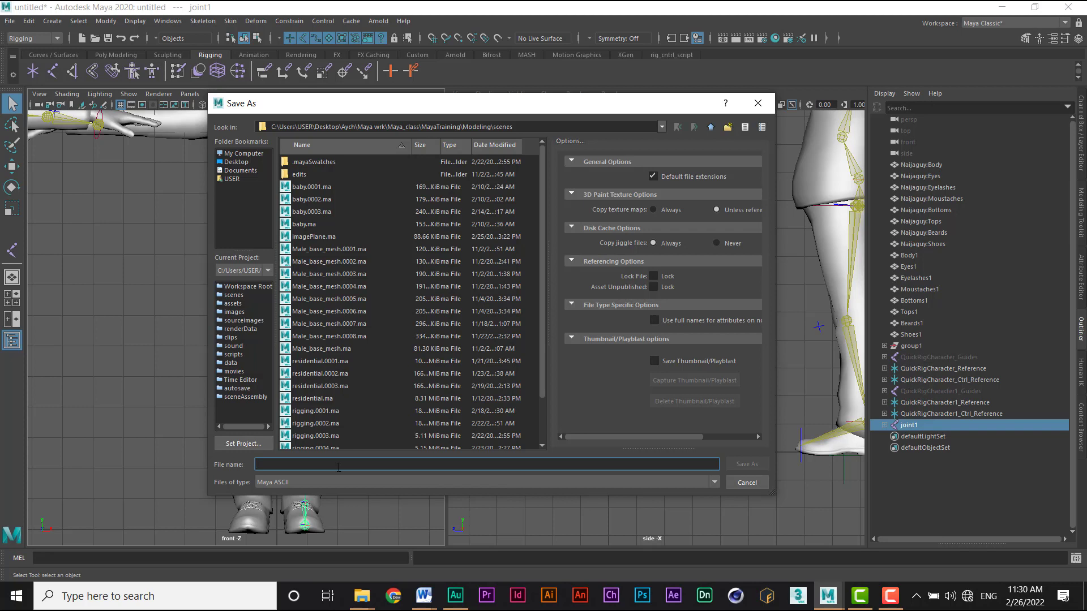
type("jointtool")
left_click(742, 464)
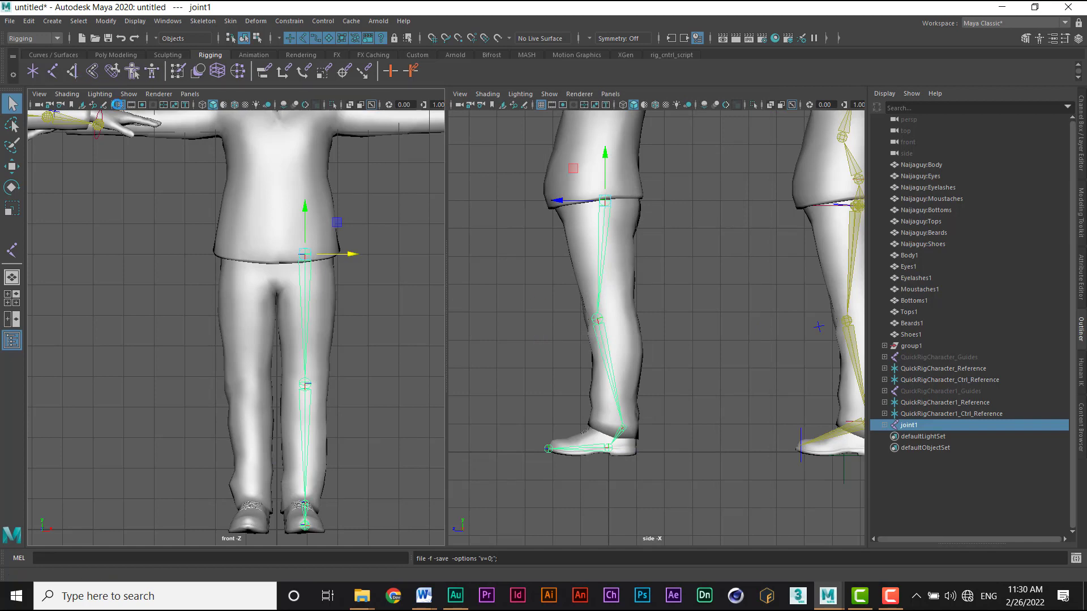
- Raise the knee joint slightly up the leg and lower the ankle joint back down to the ankle
key("w")
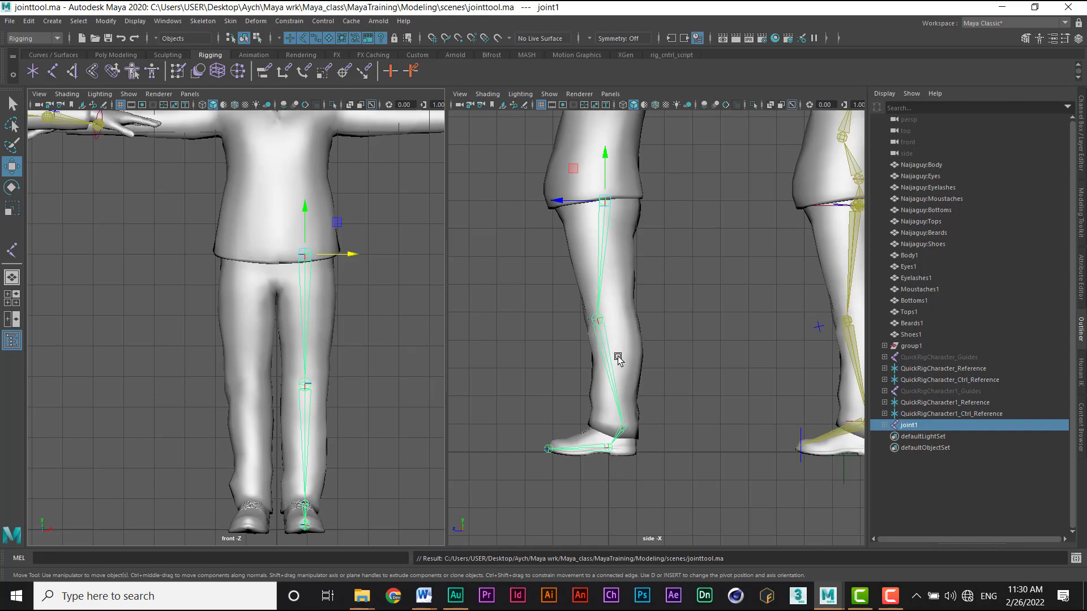
left_click(597, 321)
left_click(596, 320)
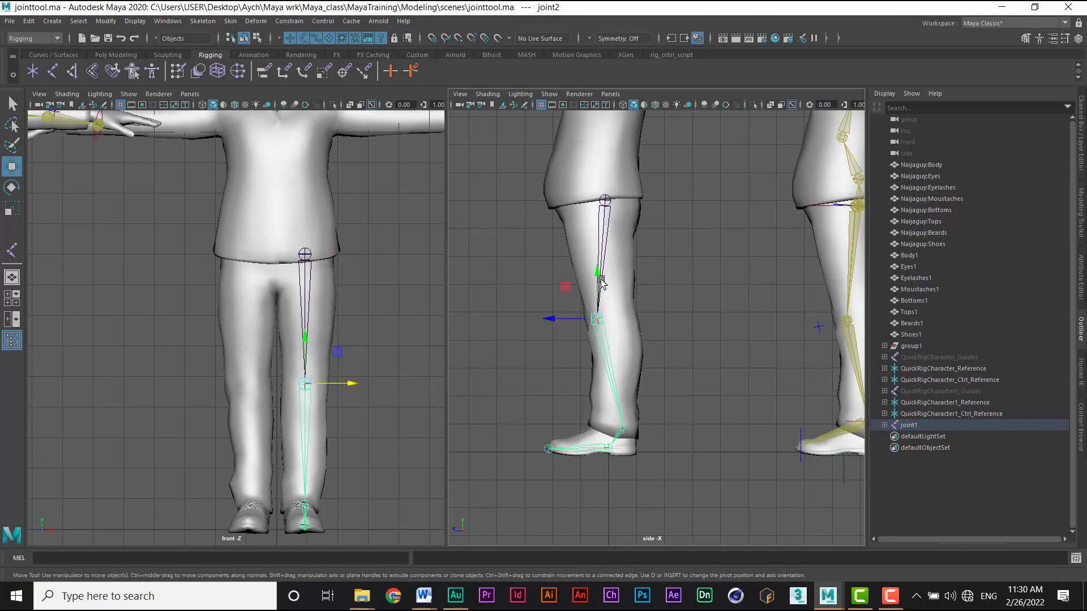
middle_click_drag(598, 274, 600, 261)
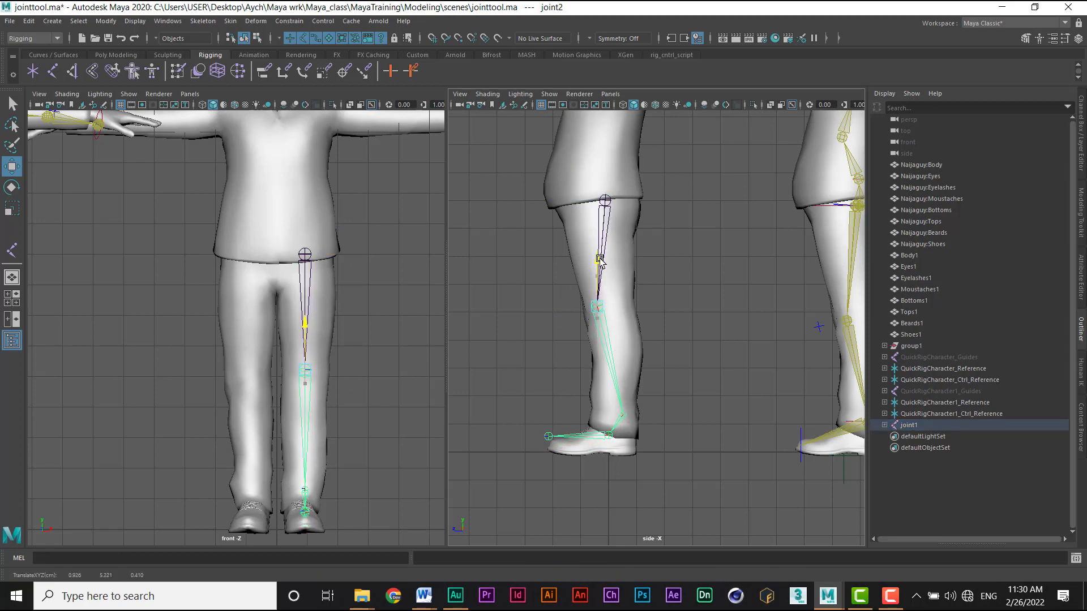
left_click(622, 416)
left_click_drag(624, 373, 624, 392)
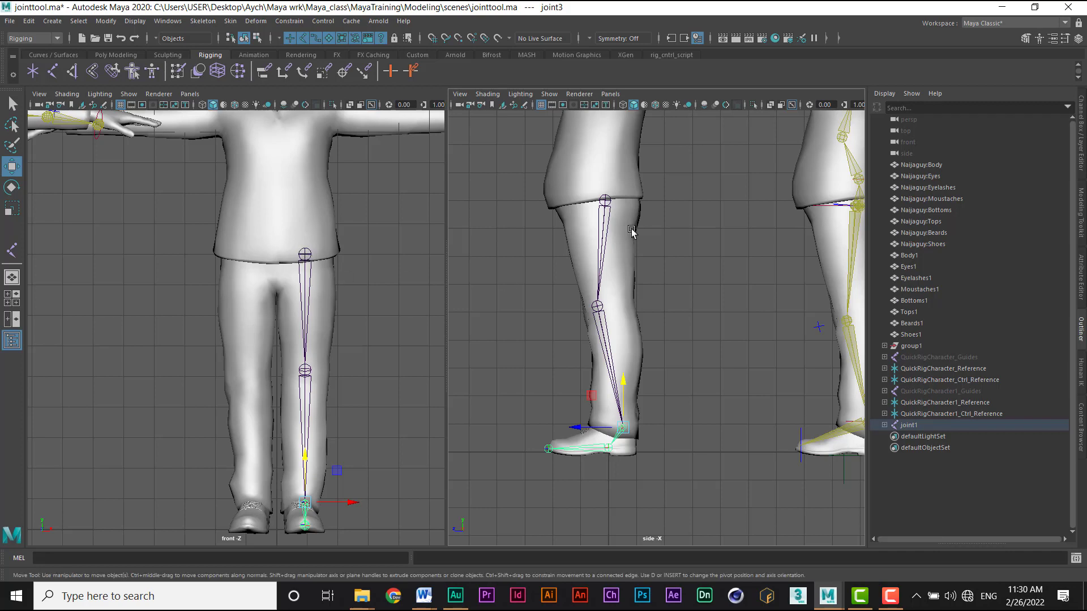
- Start a separate joint chain in the side view with a joint at the rear pelvis and three joints up the spine
left_click(11, 251)
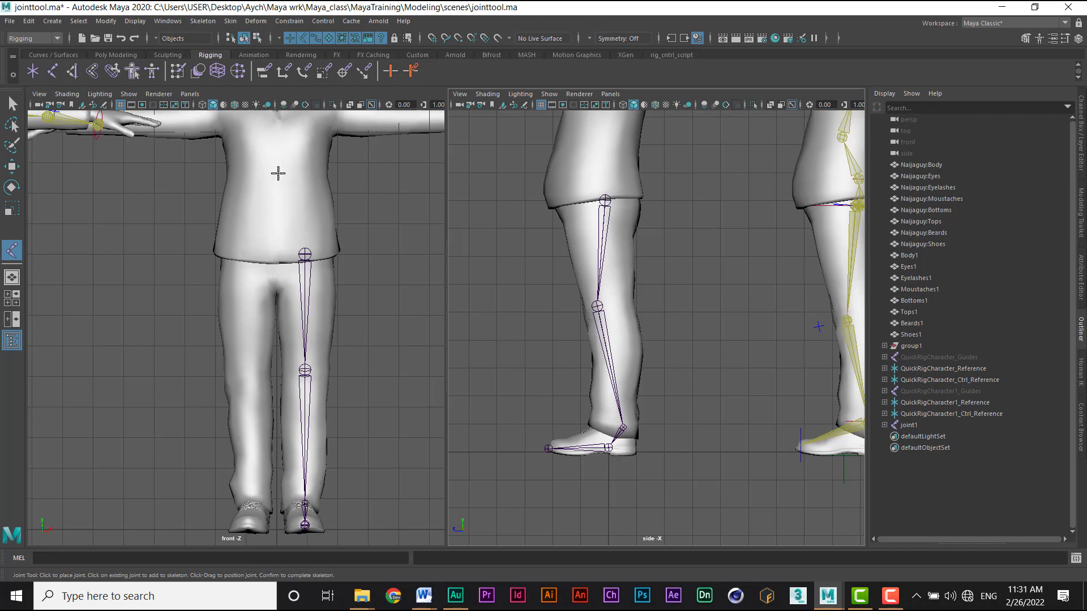
middle_click_drag(621, 221, 625, 335, "alt")
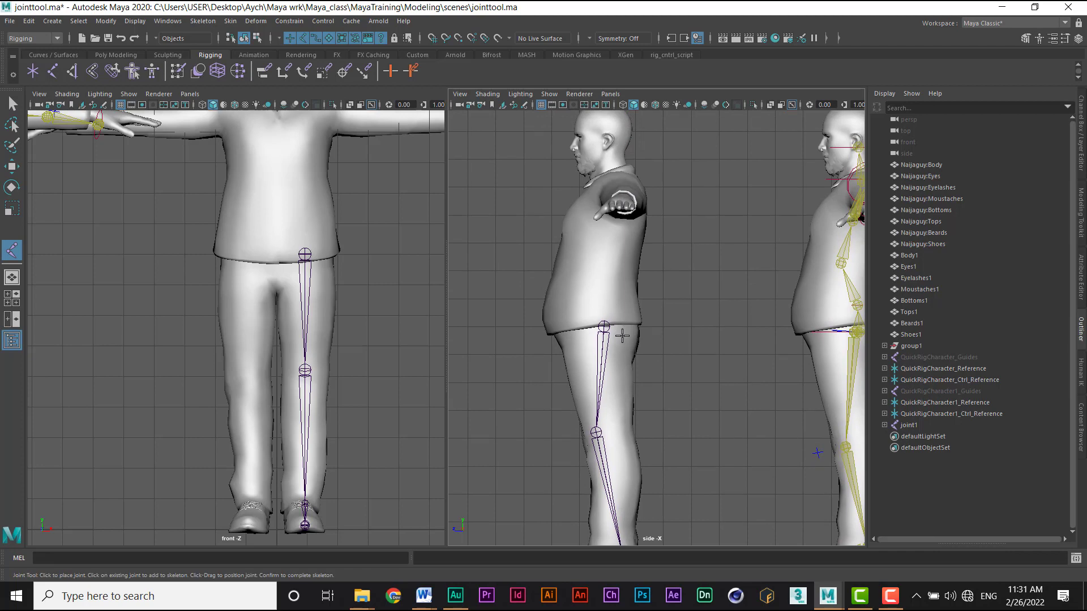
left_click(623, 337)
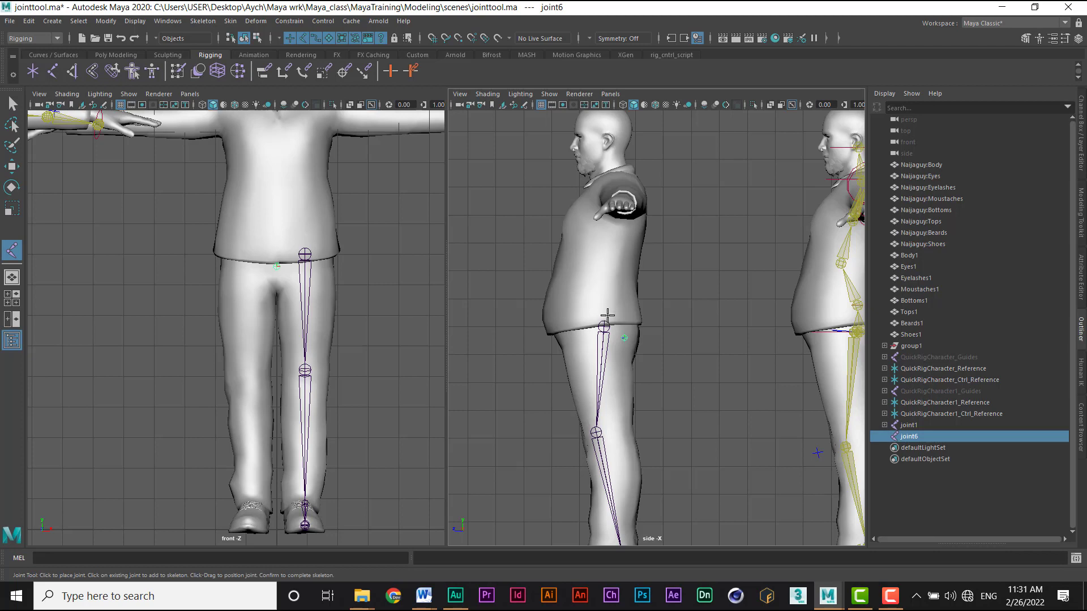
left_click(608, 315)
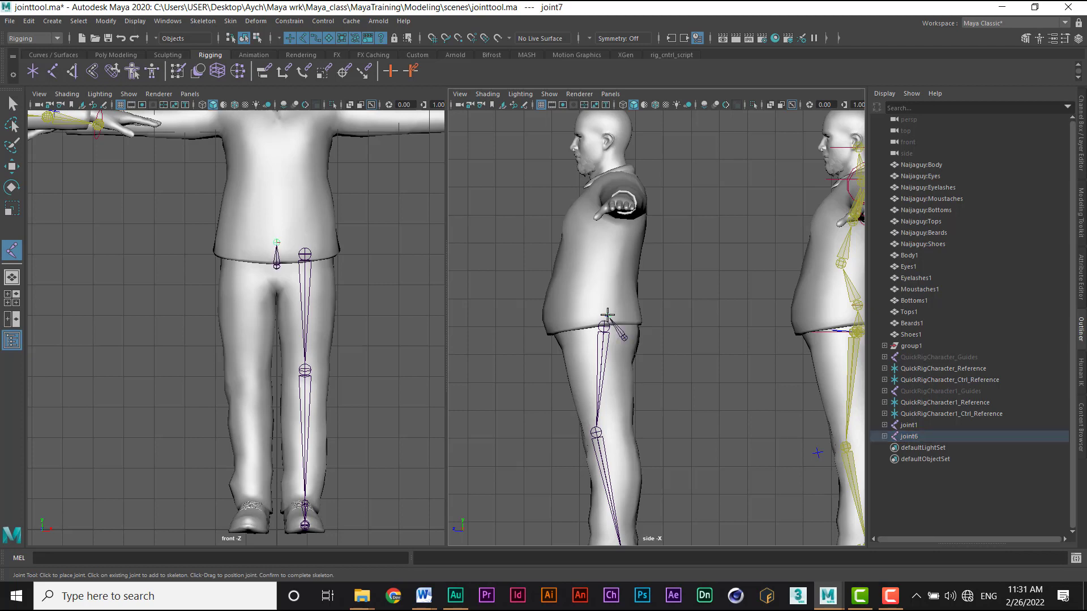
left_click(602, 287)
left_click(609, 238)
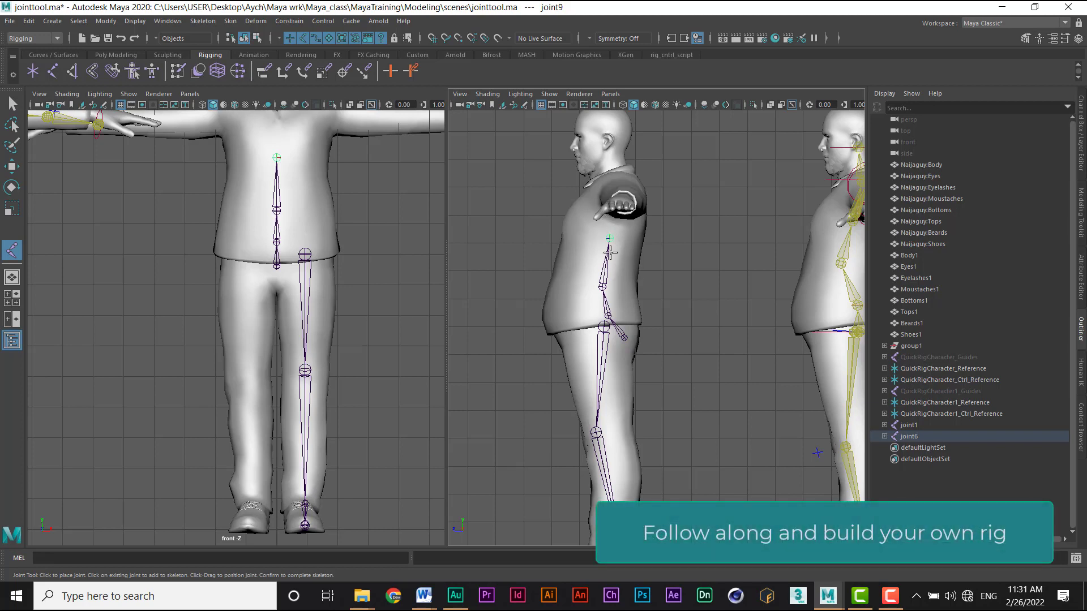
- Extend the spine chain through the upper chest, neck and head up to the top of the skull and finish it
left_click(596, 194)
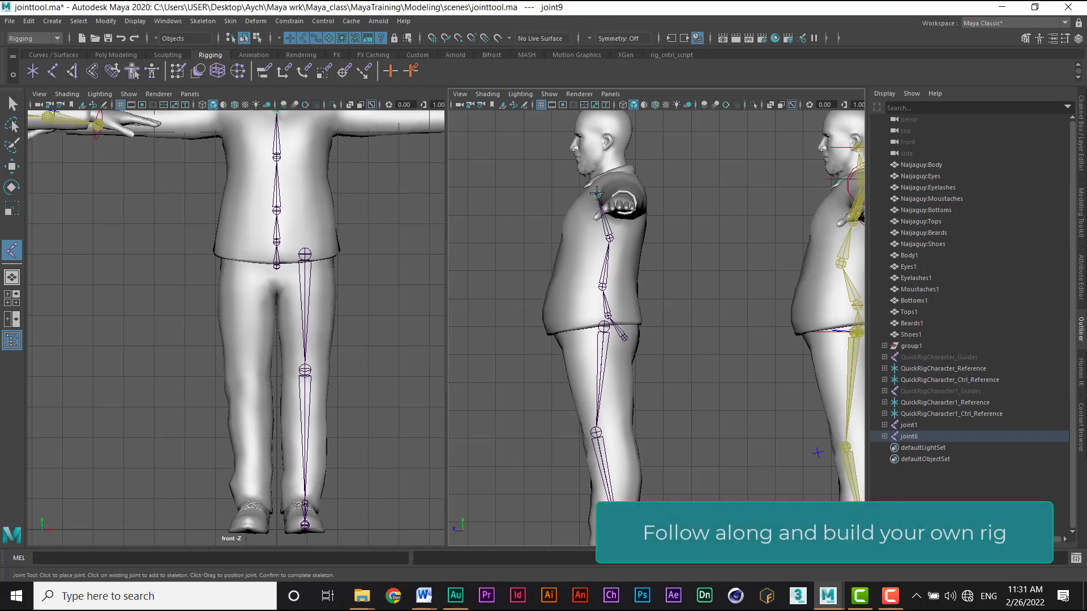
left_click(613, 167)
left_click(607, 140)
middle_click_drag(605, 140, 611, 169, "alt")
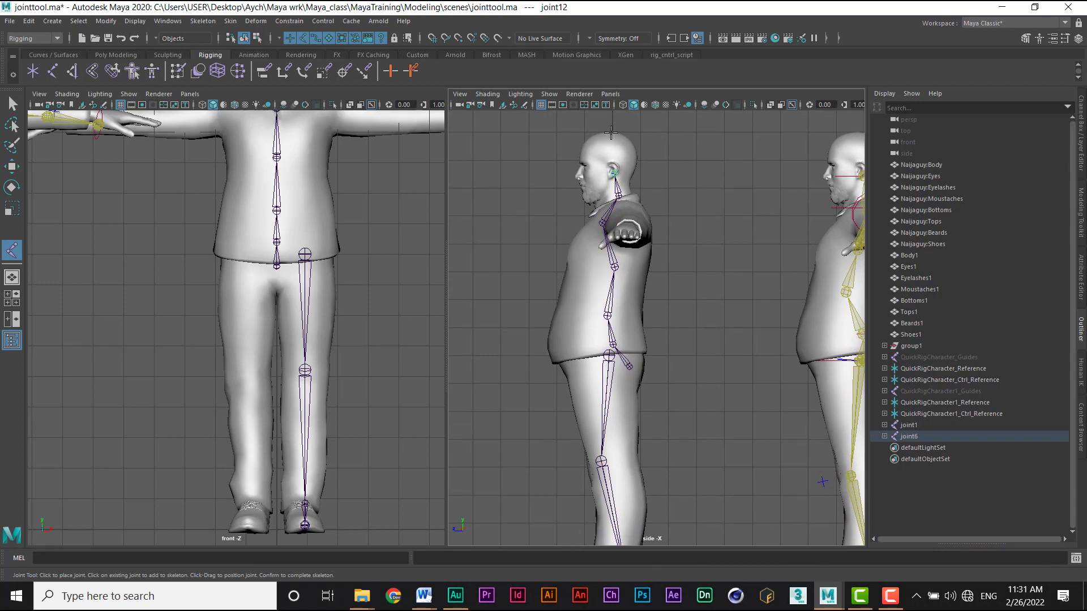
left_click(611, 133)
key("w")
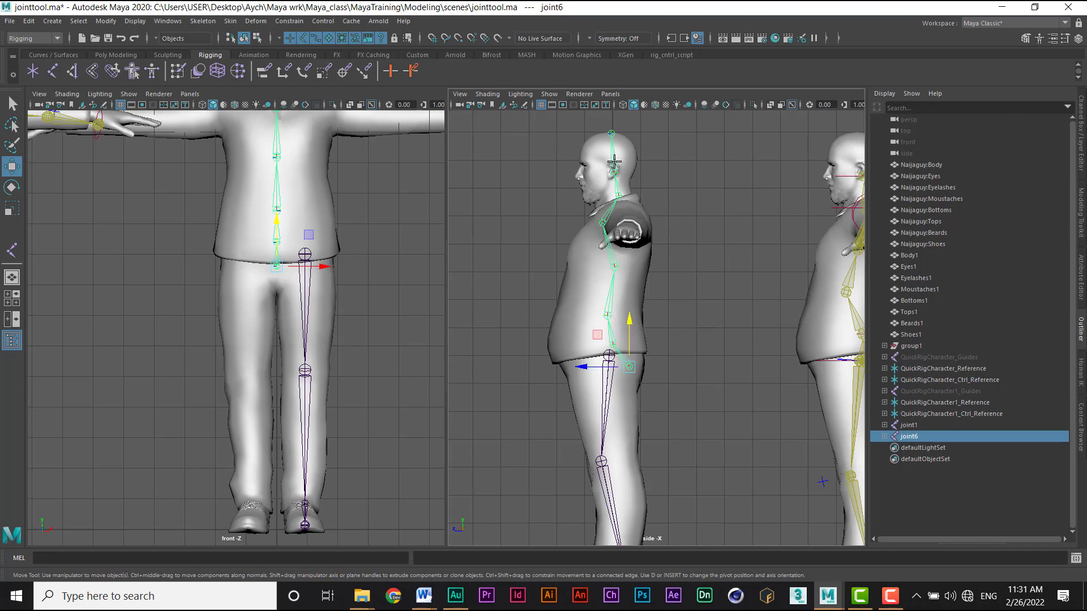
- Rename the root joint of the left leg chain to L_Hip
left_click(904, 426)
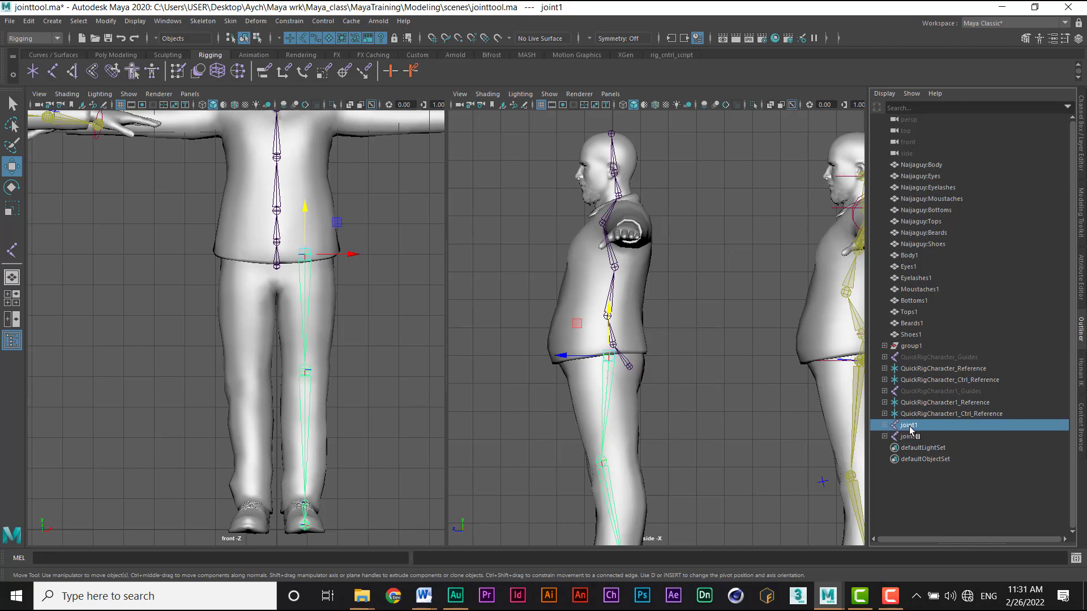
double_click(909, 427)
type("L")
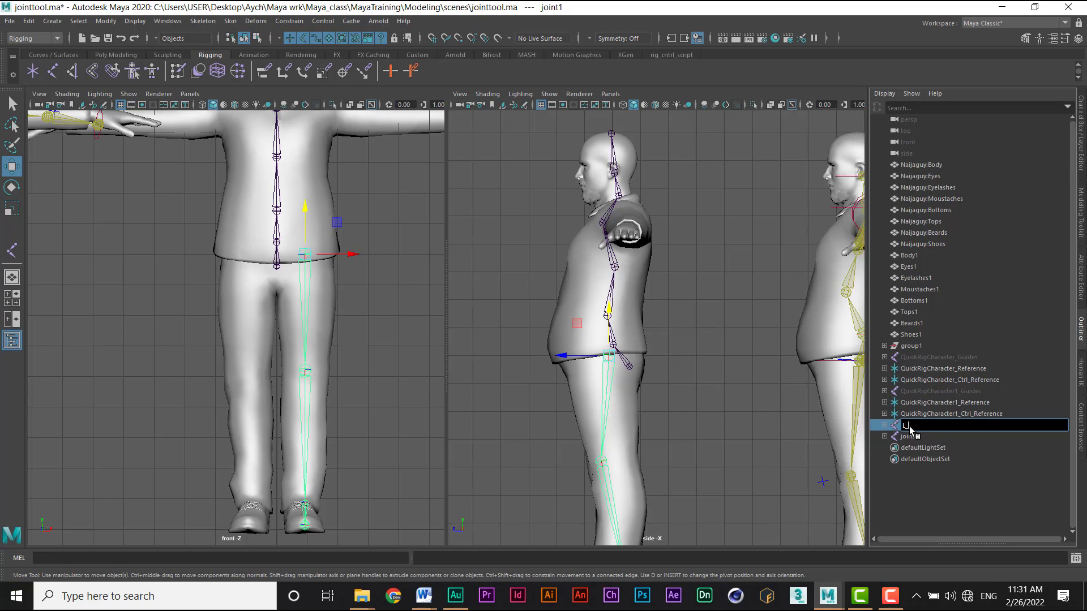
type("_Hip")
key("Return")
- Expand L_Hip and rename its child joint at the knee to L_Knee
left_click(884, 425)
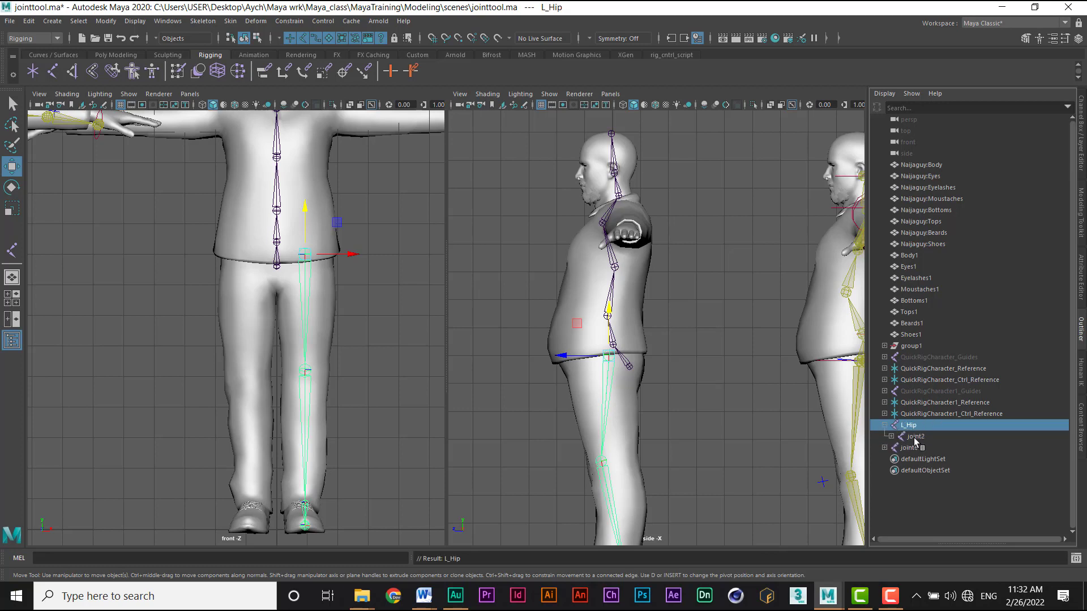
left_click(913, 436)
double_click(912, 438)
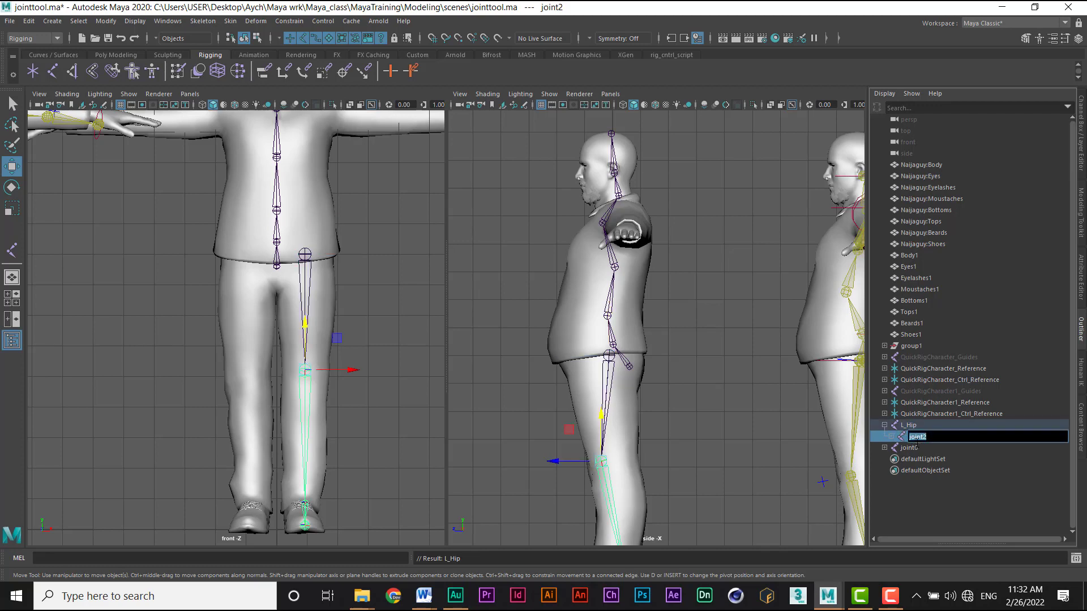
type("L")
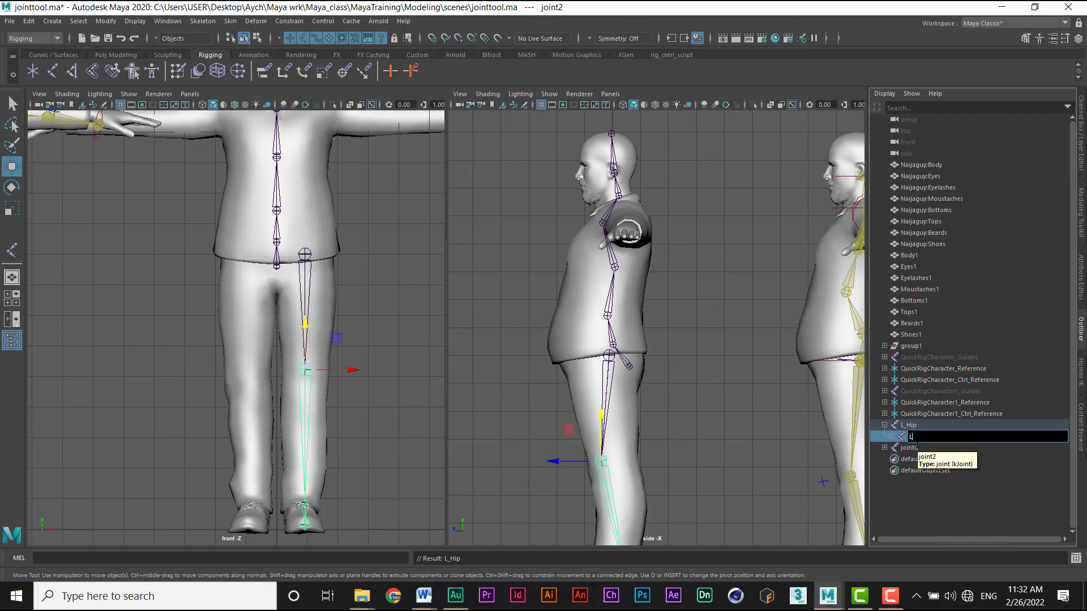
type("_Knee")
key("Return")
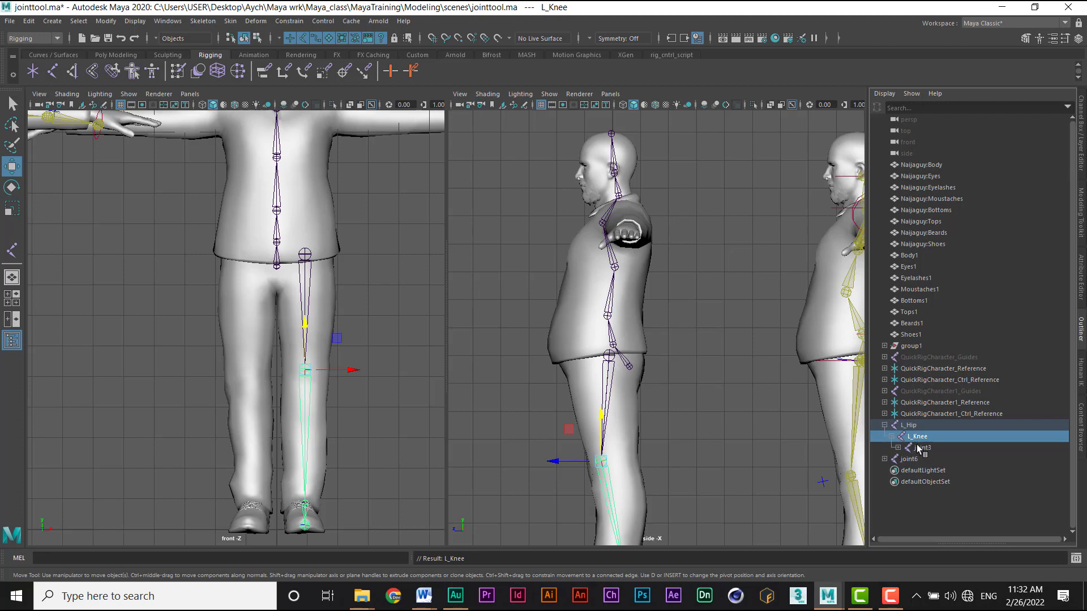
- Rename the ankle joint beneath L_Knee to L_Ankle
key("Down")
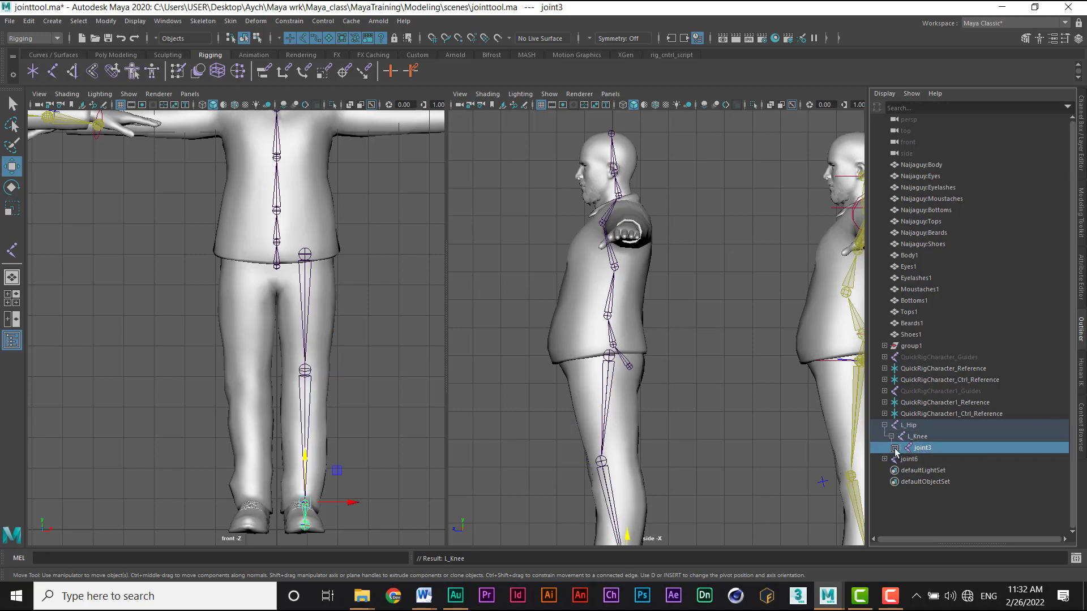
double_click(923, 448)
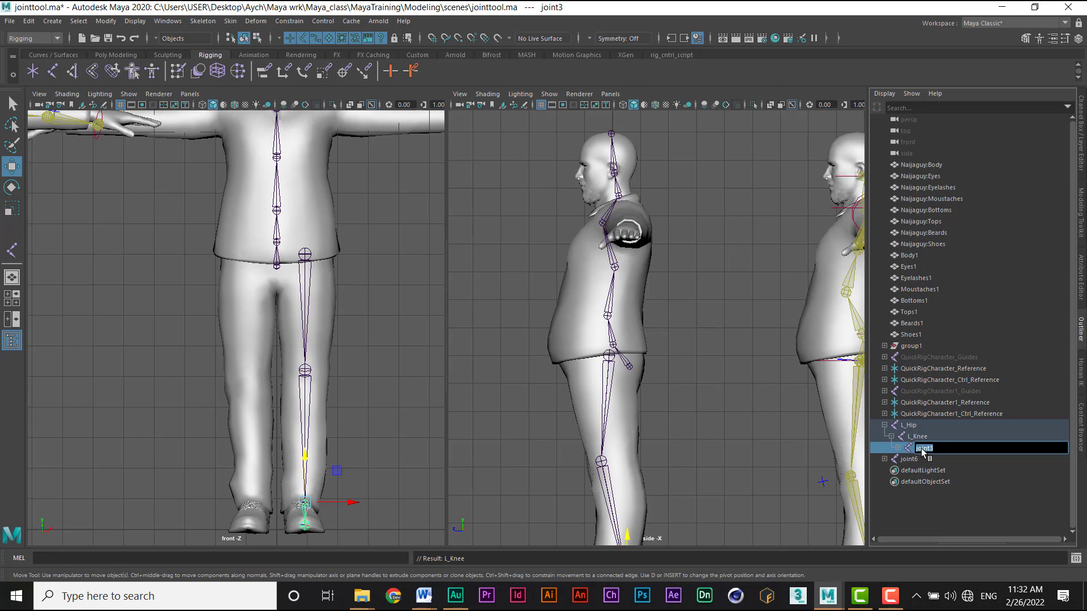
type("L_Ankle")
key("Return")
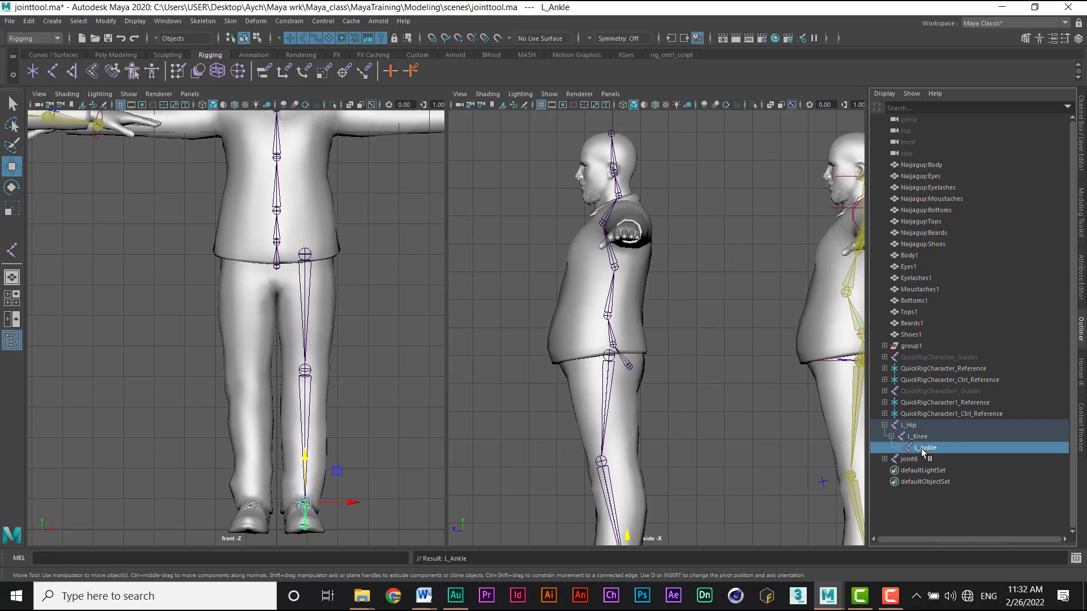
- Expand L_Ankle and rename its child joint in the foot to L_feet
left_click(898, 447)
left_click(930, 460)
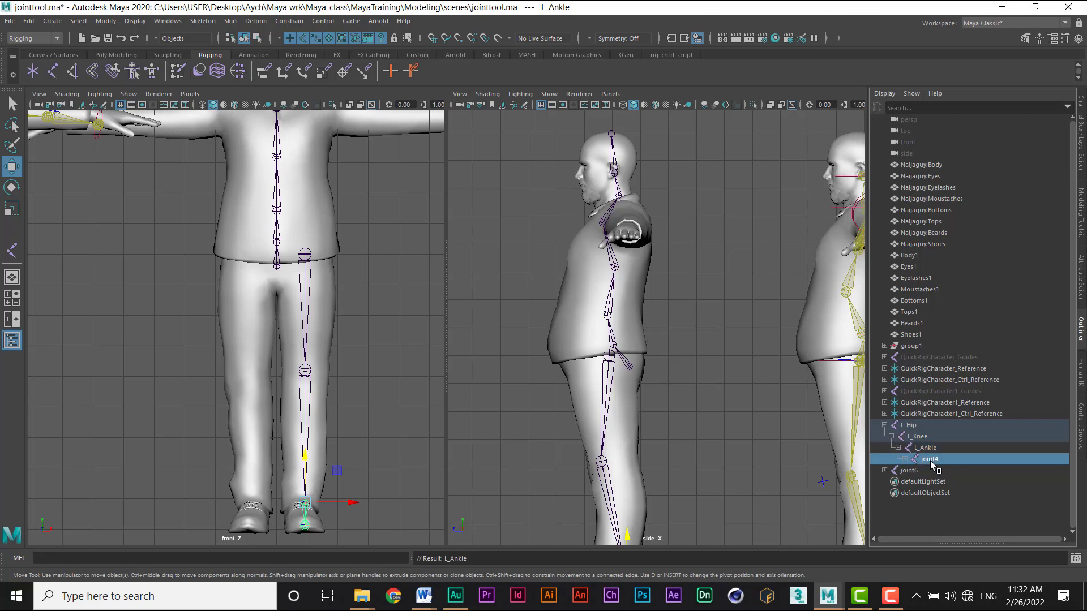
double_click(930, 460)
left_click_drag(943, 461, 911, 461)
type("L_feet")
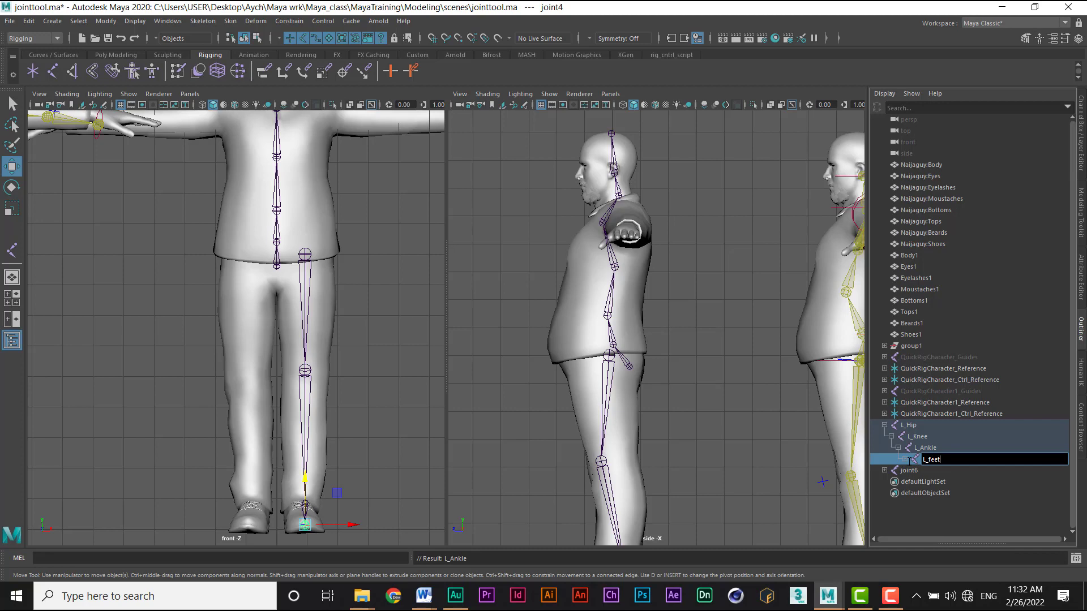
key("Return")
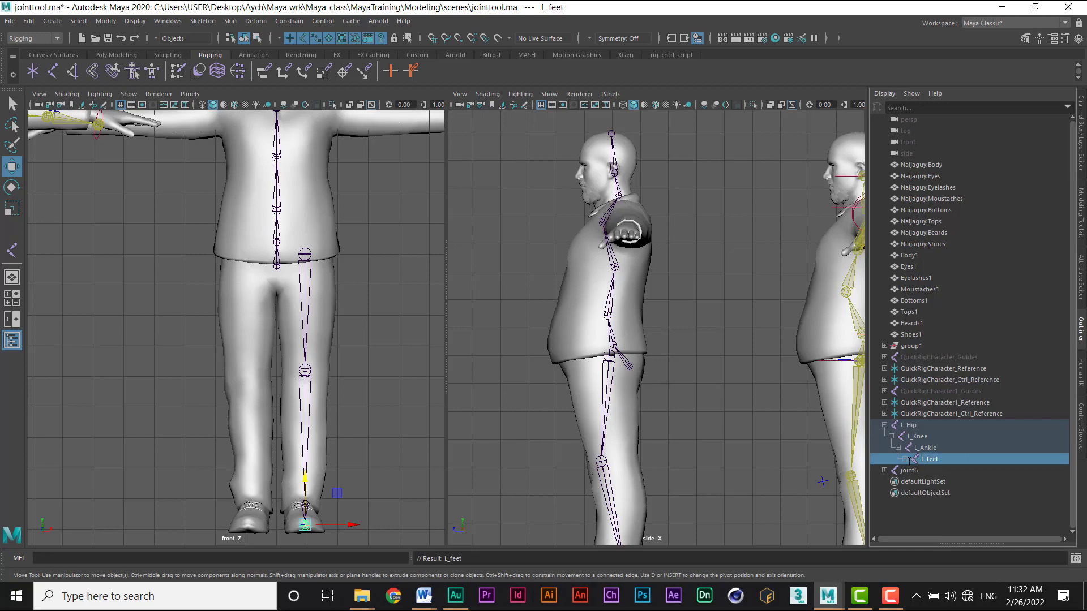
- Expand L_feet and rename the end joint of the left leg chain to L_Toe
middle_click_drag(905, 460, 911, 463)
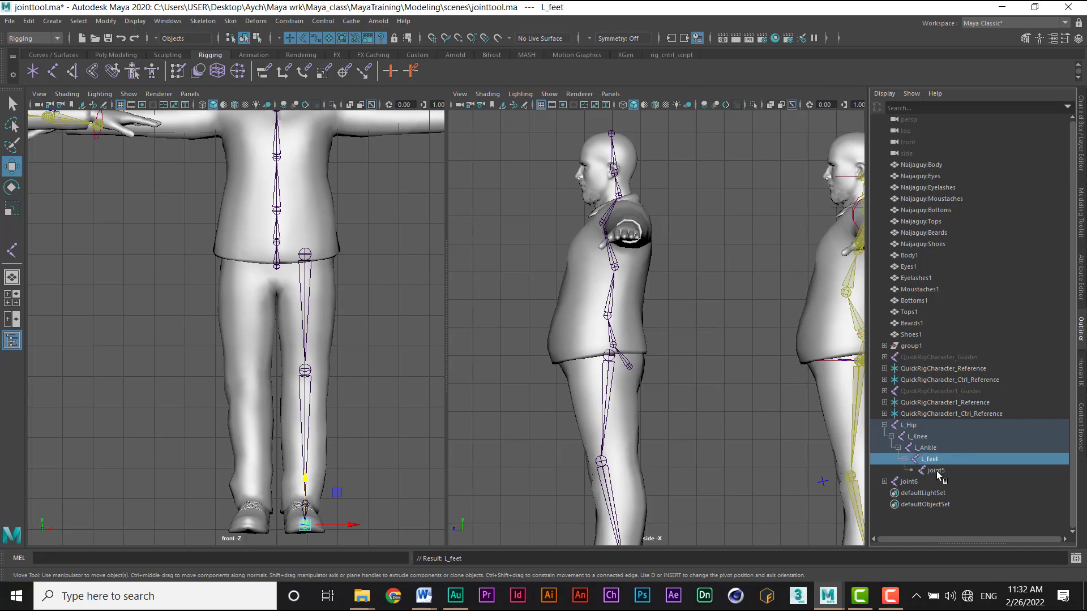
double_click(934, 471)
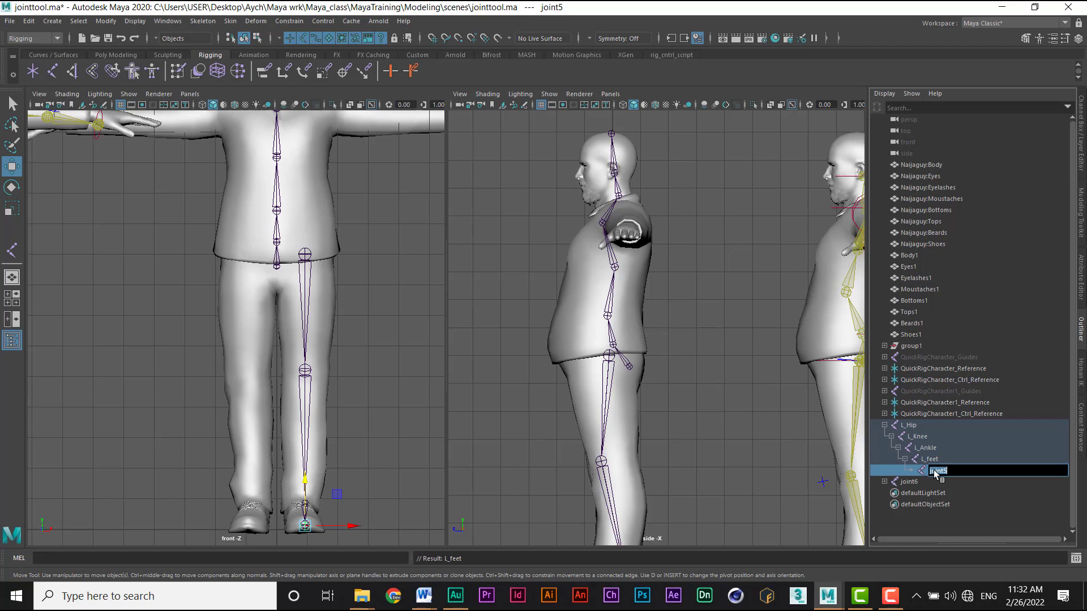
type("L_Toe")
key("Return")
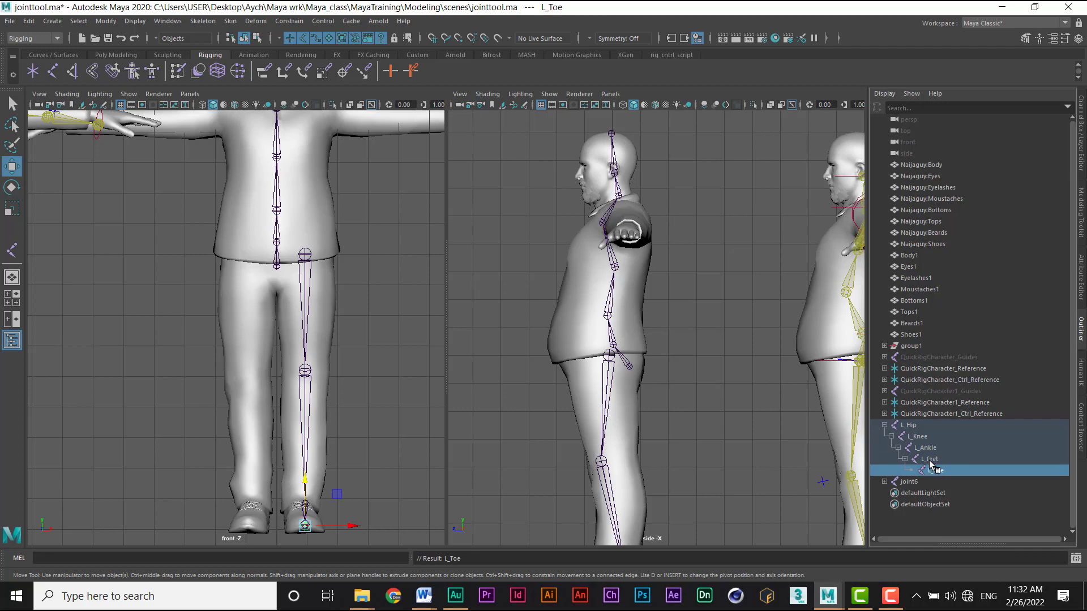
- Capitalize the foot joint's name so that it reads L_Feet
left_click(929, 460)
double_click(930, 460)
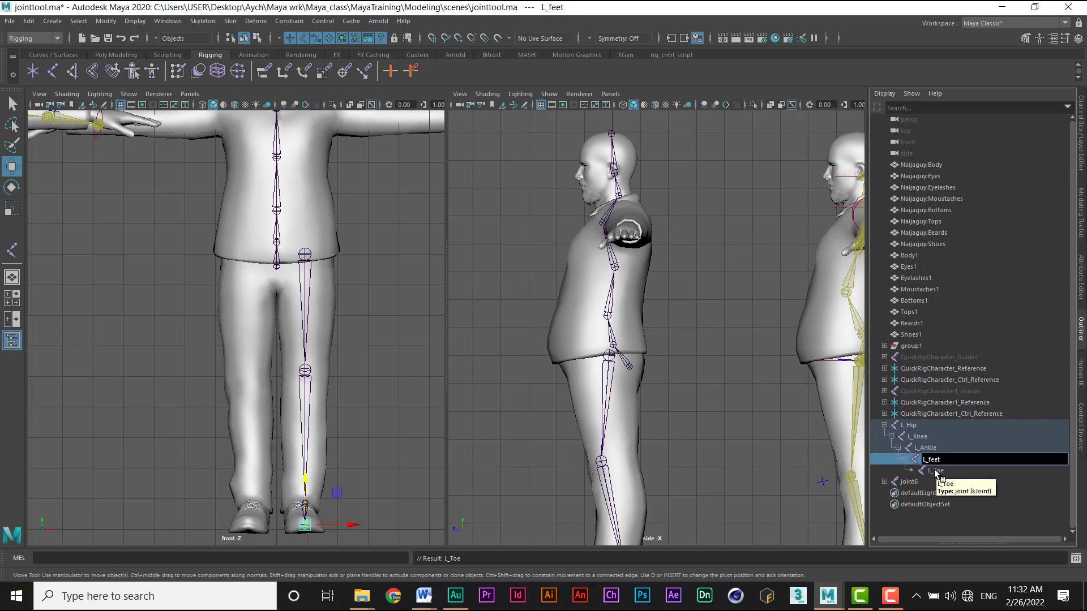
key("Delete")
left_click(928, 448)
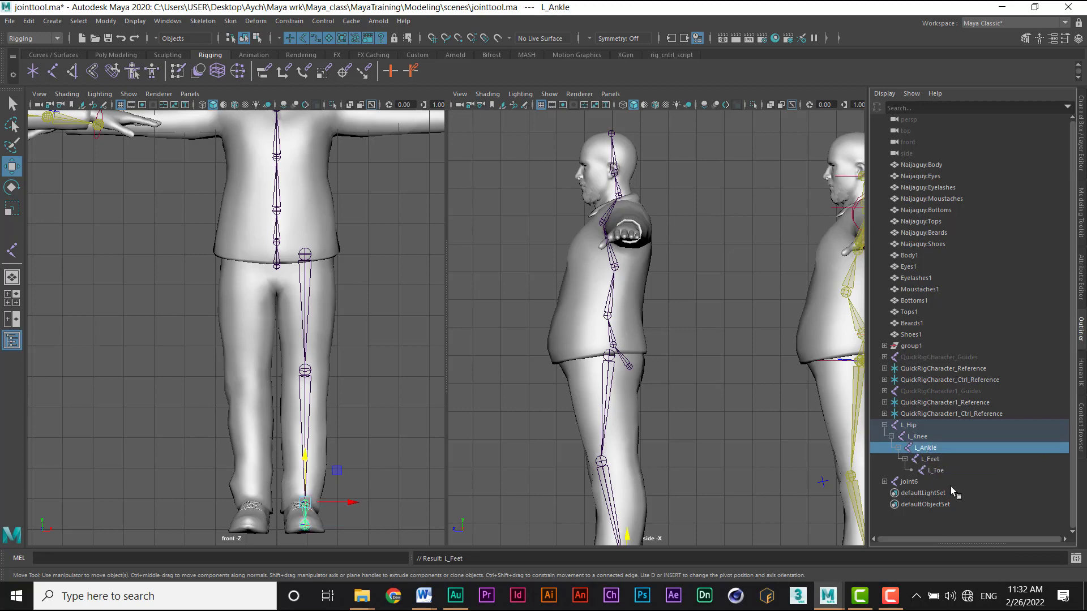
- Rename the root joint of the spine-to-head chain to Hip
left_click(907, 483)
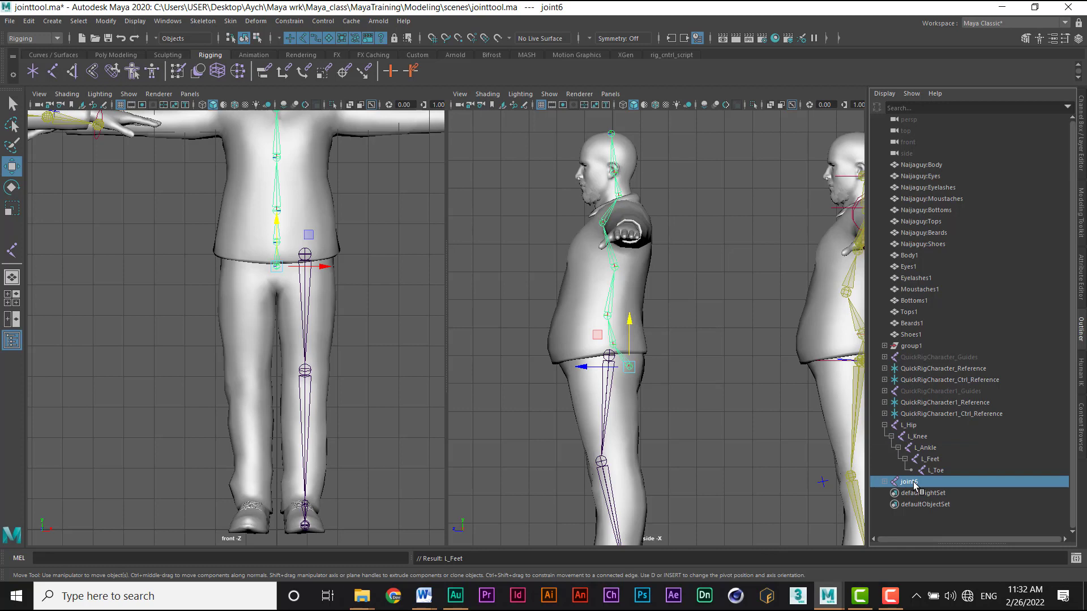
double_click(912, 481)
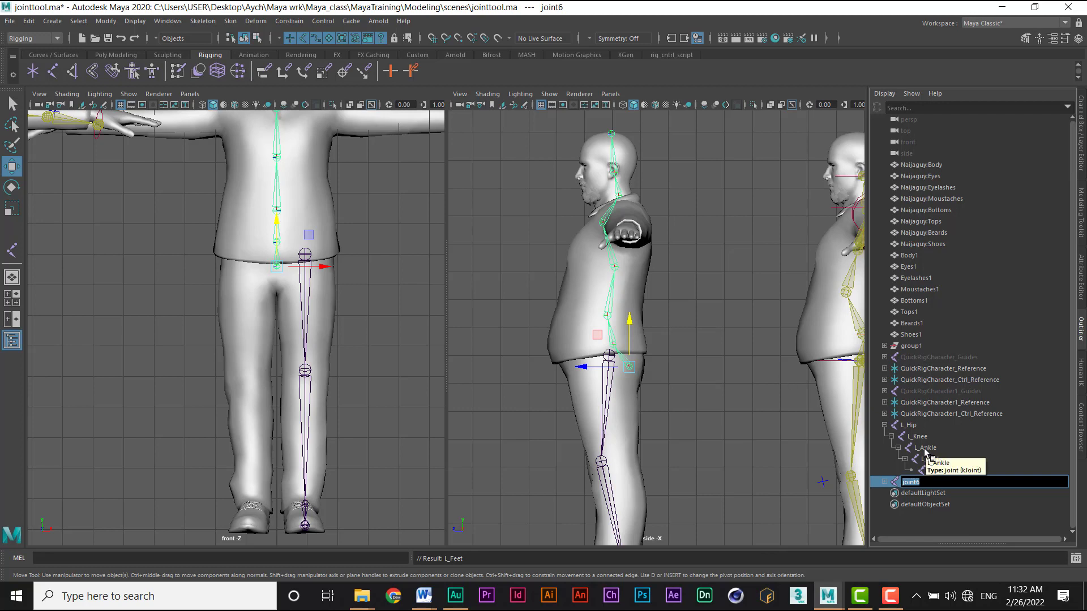
type("Hip")
key("Return")
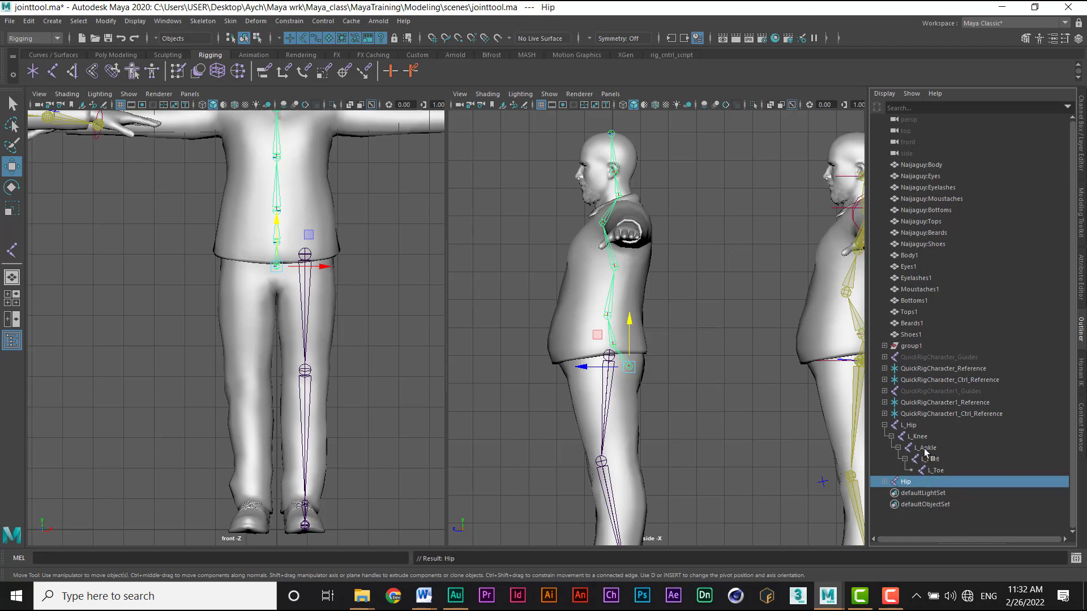
- Expand the spine-to-head chain and rename its root joint to Spine
left_click(884, 481)
left_click(914, 493)
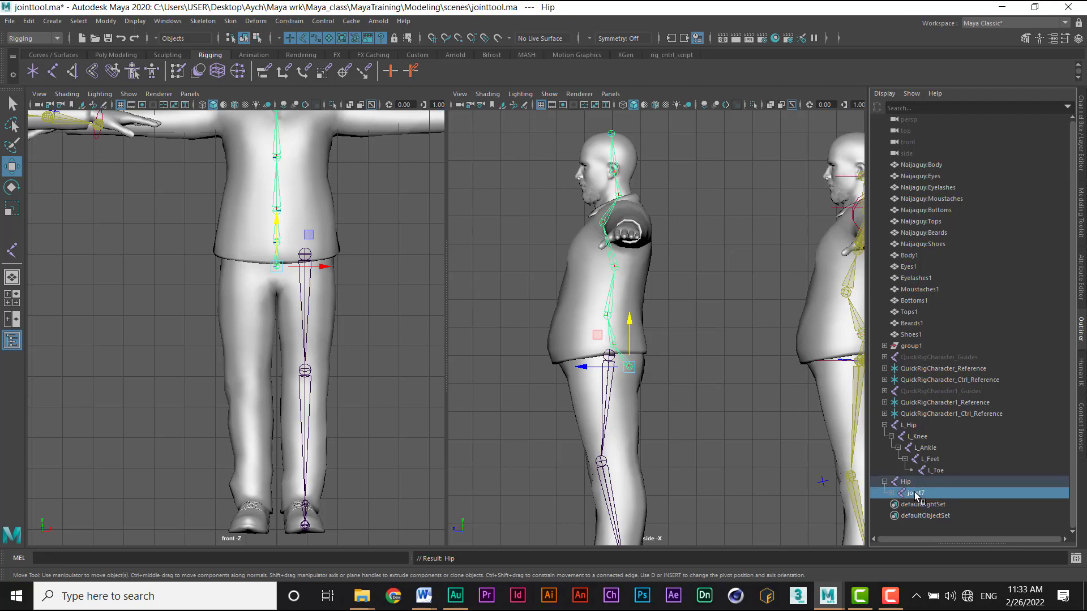
double_click(906, 482)
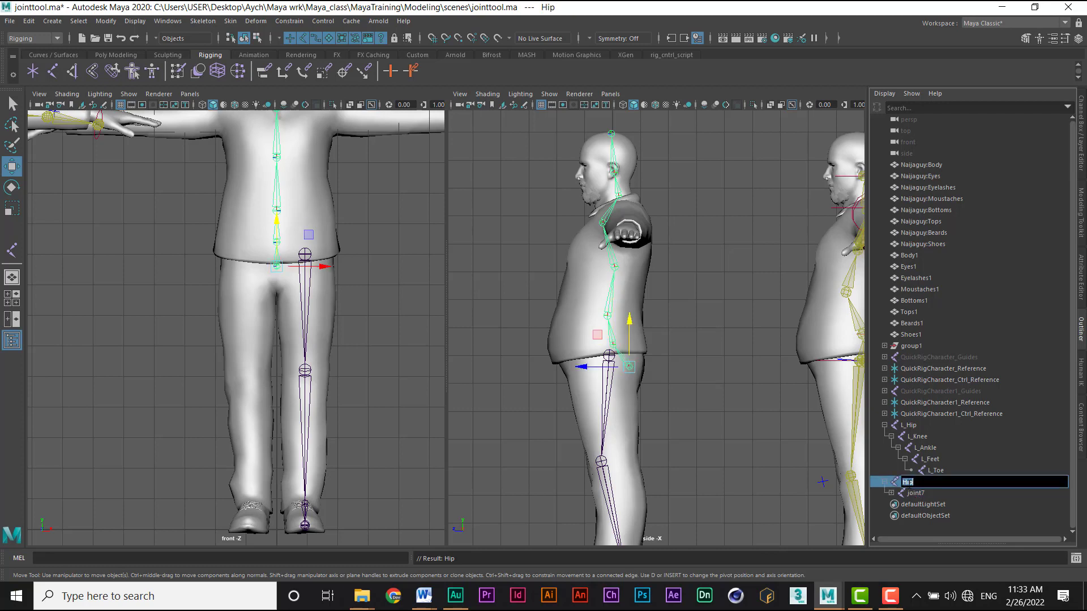
type("Spine")
key("Return")
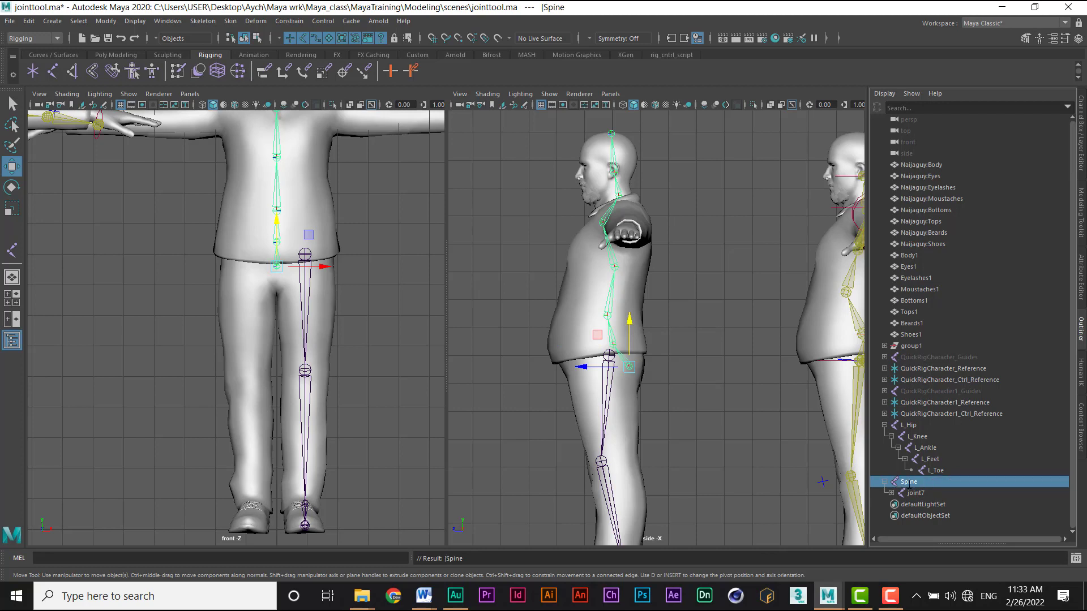
- Rename the child joint directly beneath Spine to Abdomen
left_click(914, 493)
double_click(914, 494)
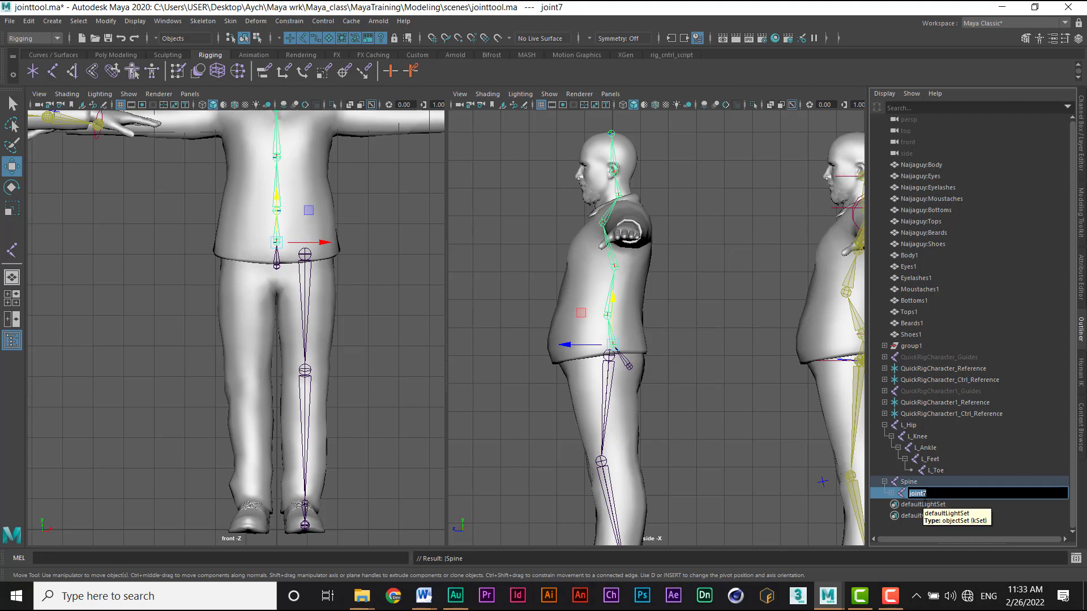
type("Abdomen")
key("Return")
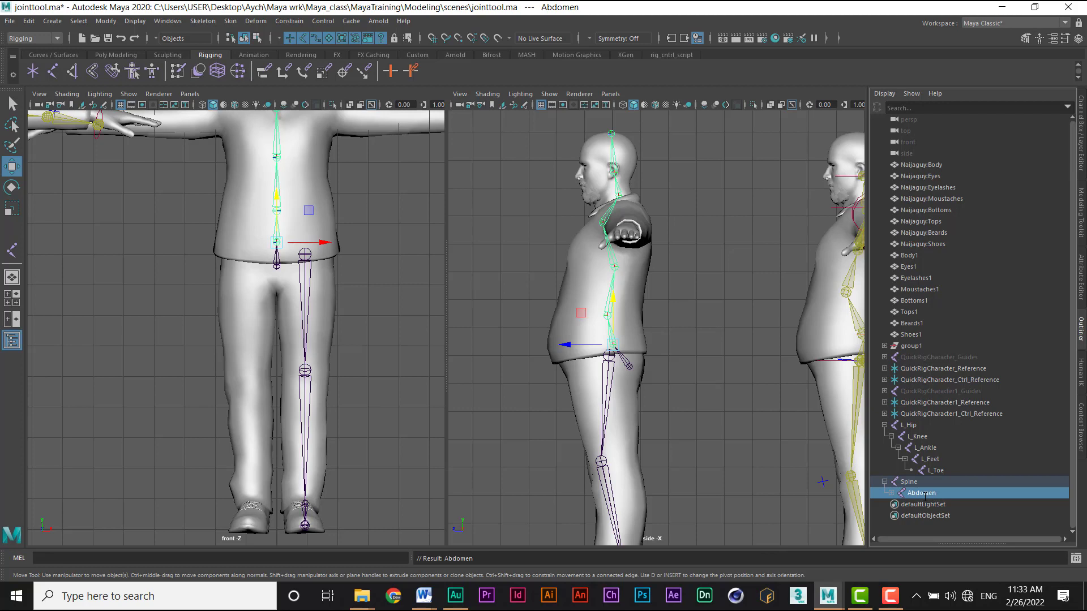
- Expand Abdomen and rename its child joint to lowerChest
left_click(891, 493)
left_click(925, 506)
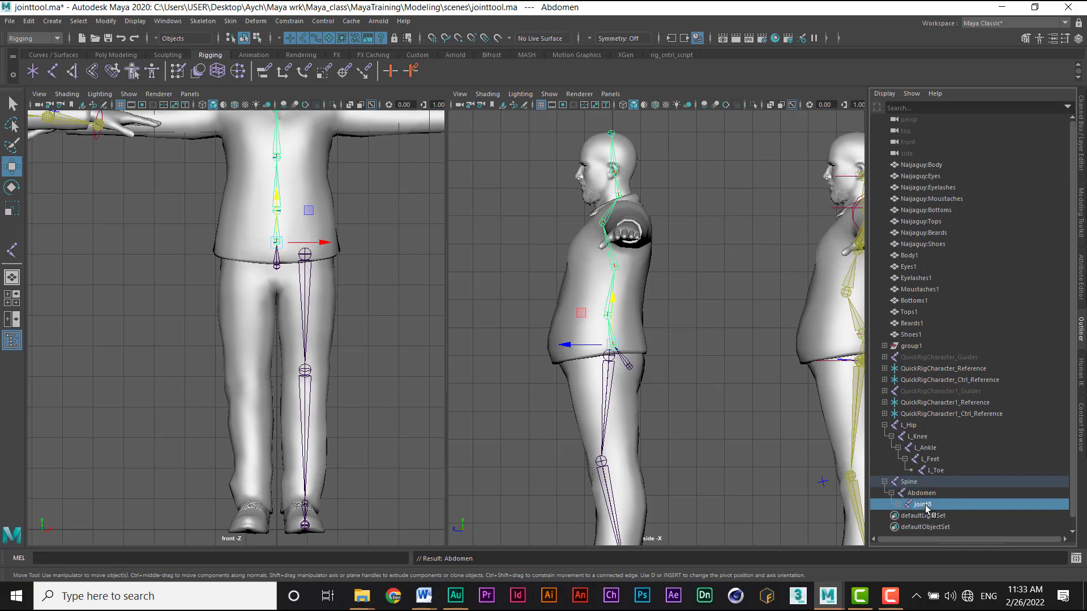
double_click(925, 505)
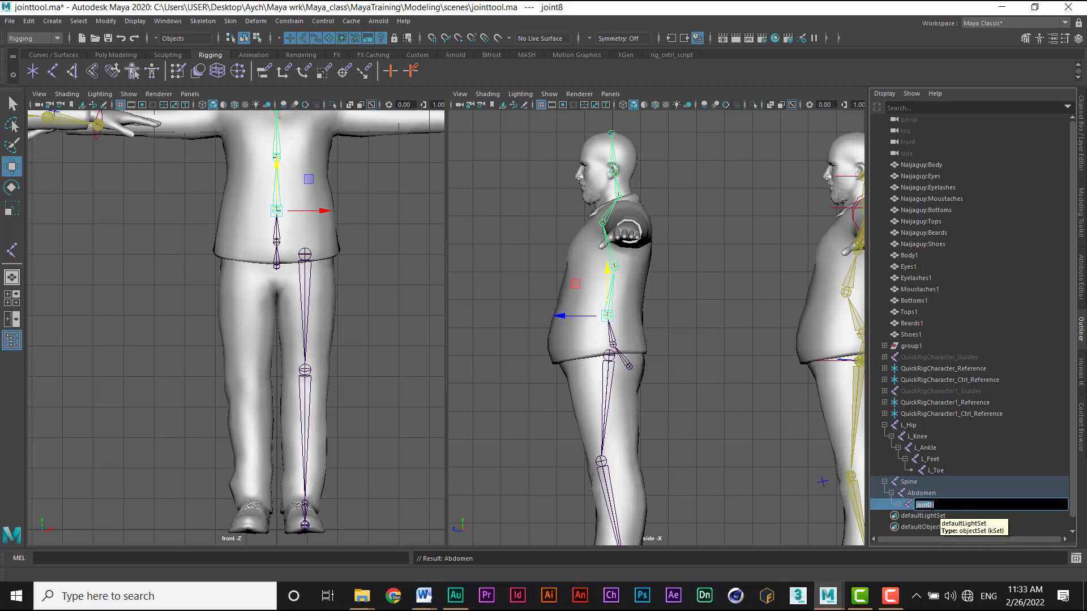
type("lowerChest")
key("Return")
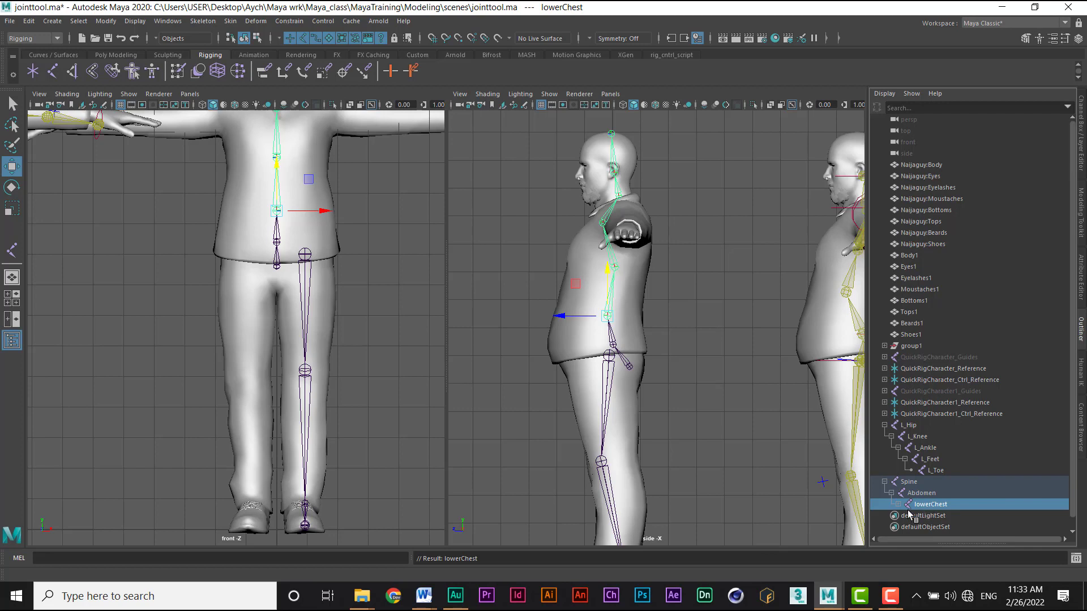
- Rename the child joint beneath lowerChest to MidChest
left_click(932, 515)
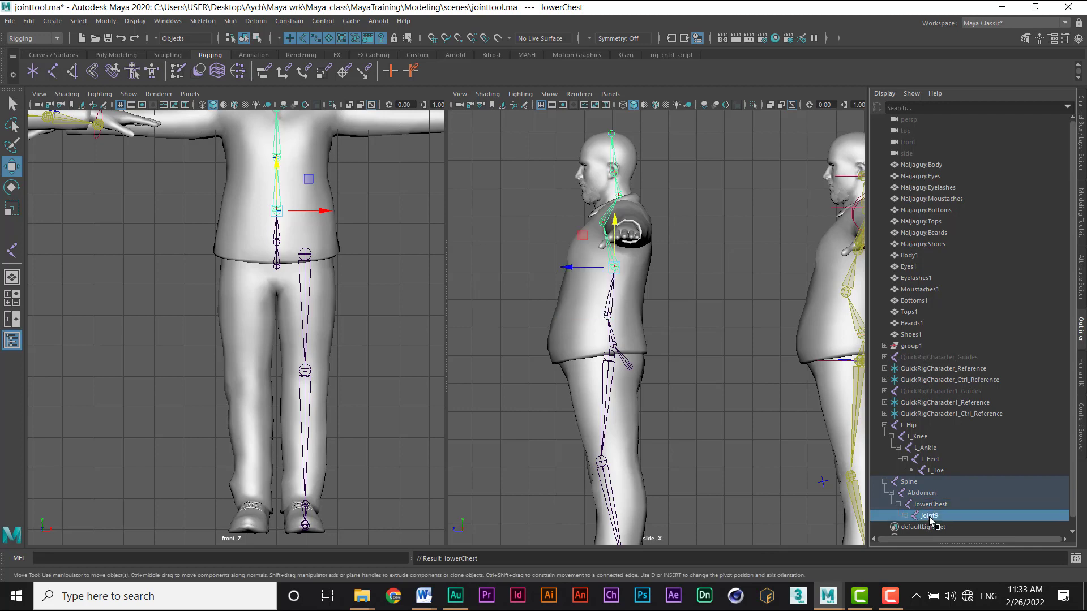
double_click(930, 516)
type("M")
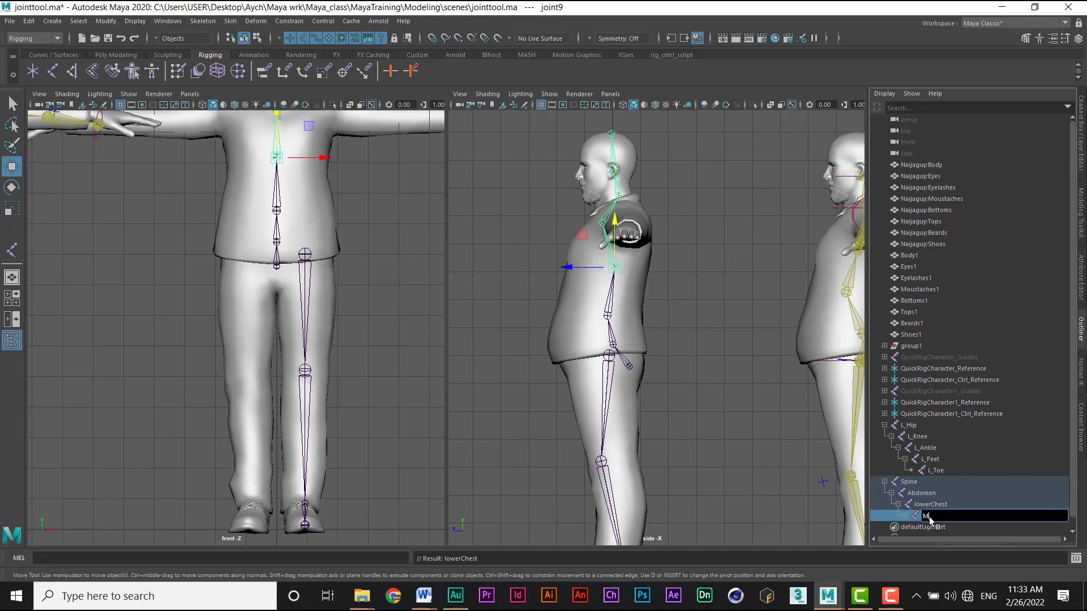
type("idChest")
key("Return")
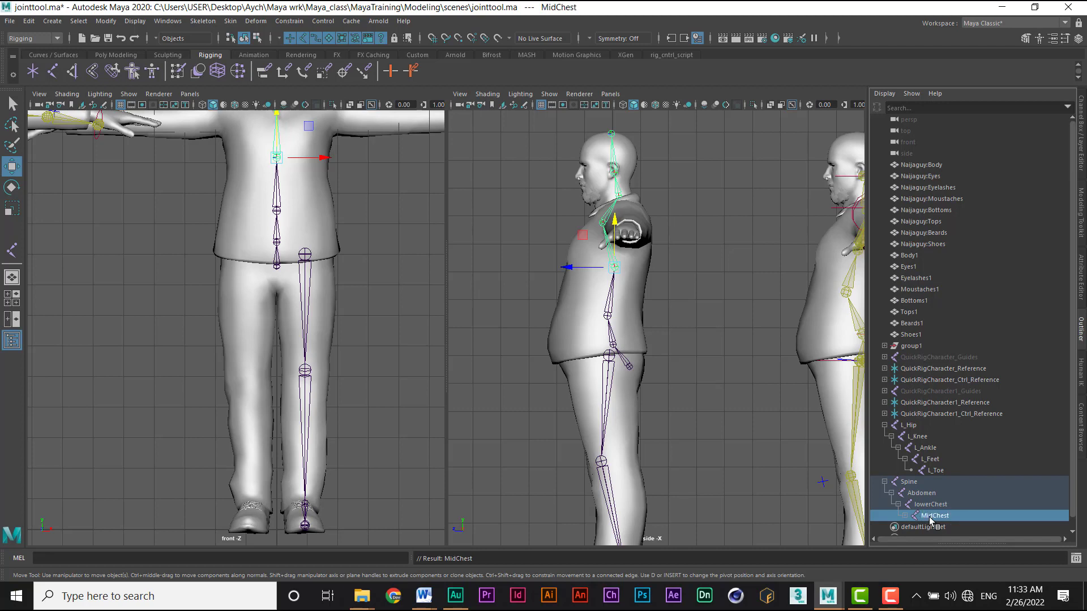
- Expand MidChest and rename its child joint to UpperChest
left_click(1072, 532)
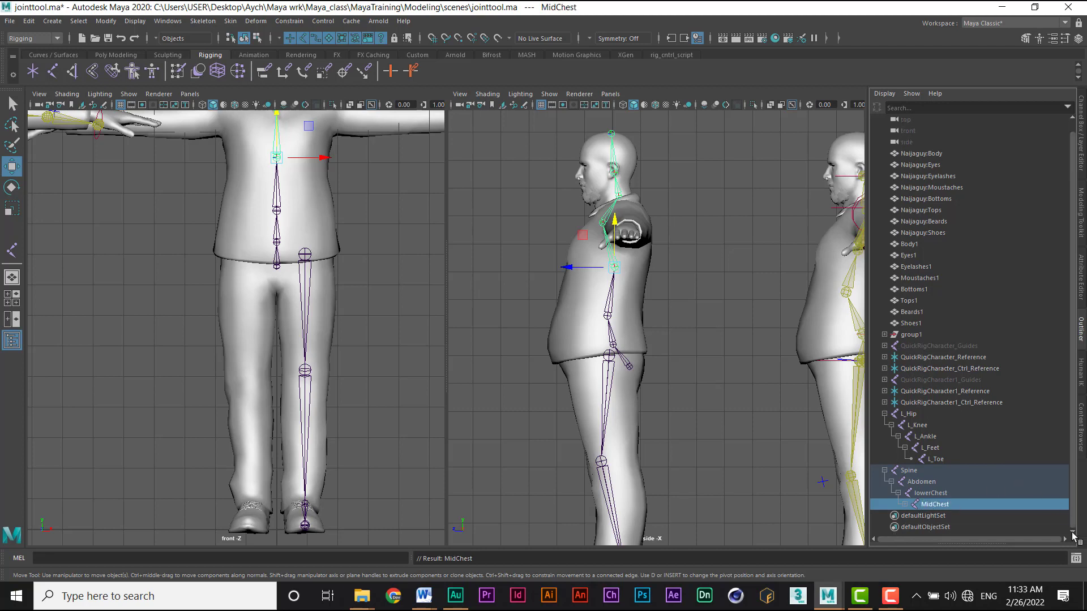
left_click(905, 504)
double_click(937, 516)
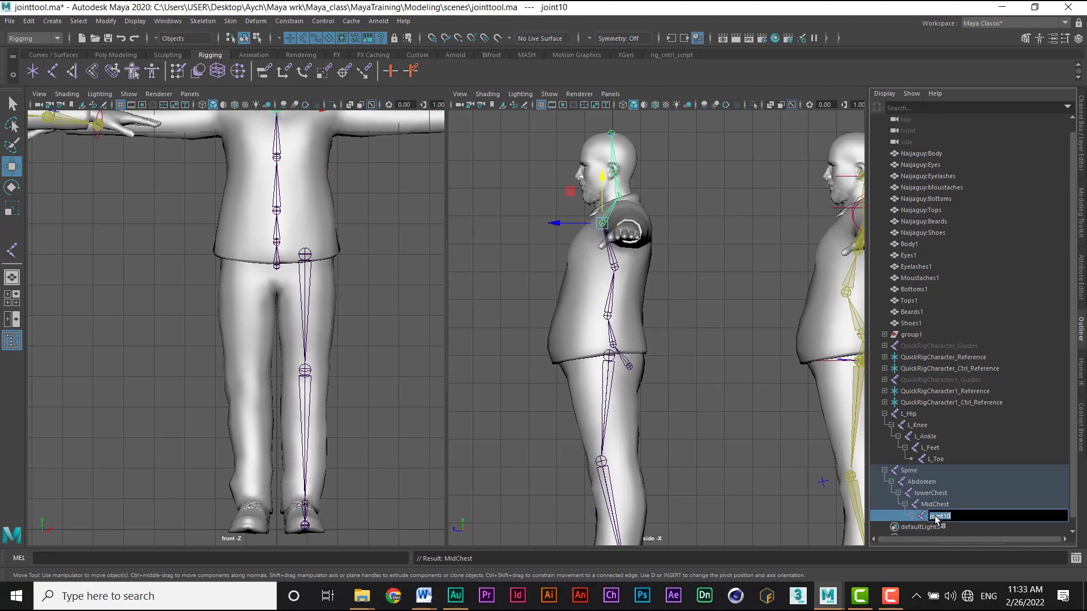
type("UpperChest")
key("Return")
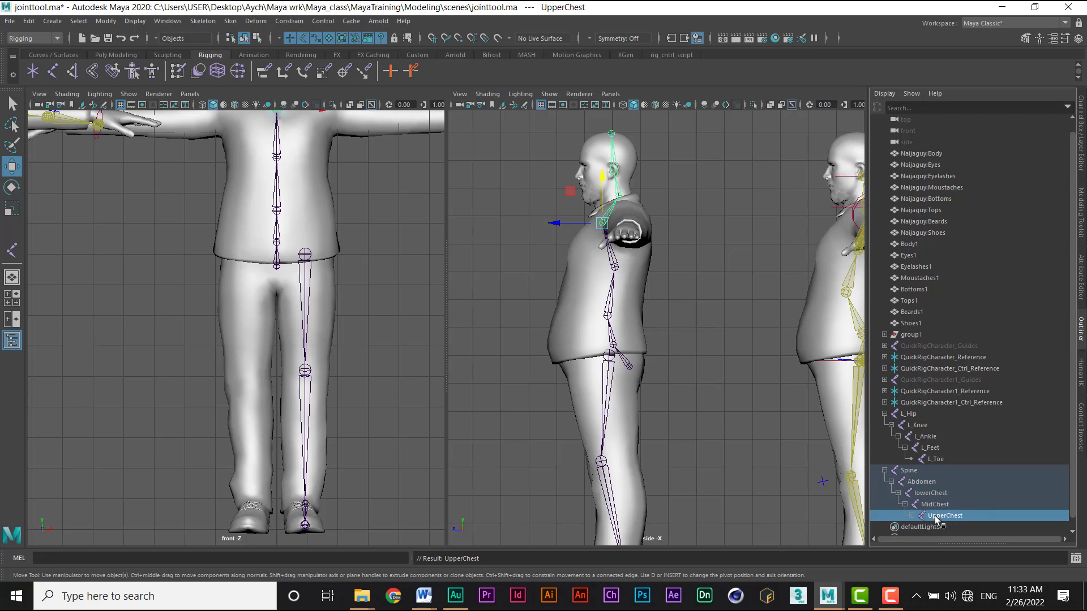
mouse_move(456, 599)
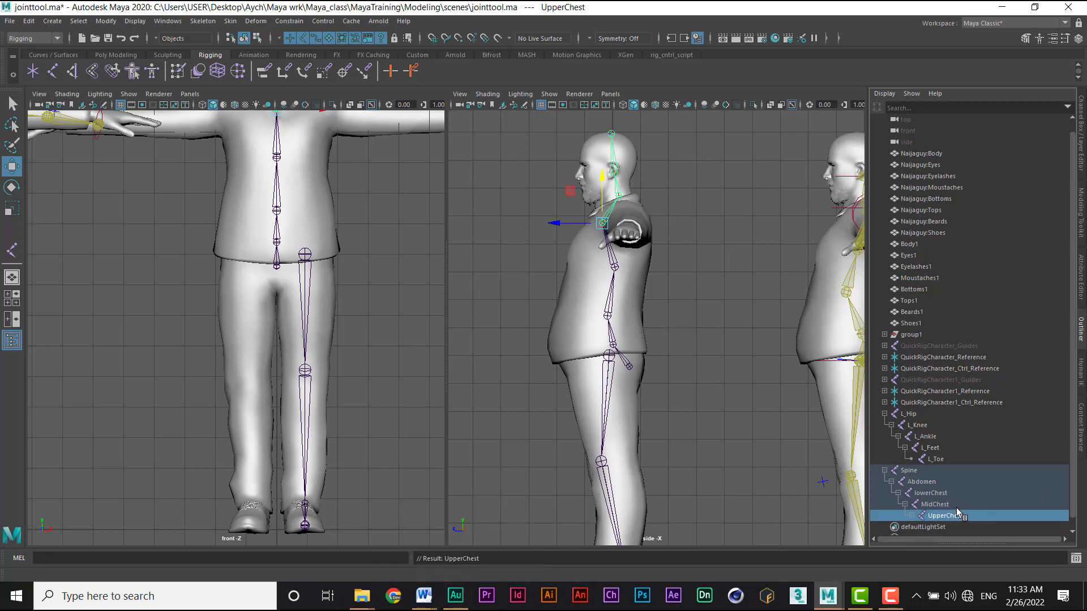
- Expand UpperChest in the joint hierarchy and rename its child joint to Neck
left_click(1072, 533)
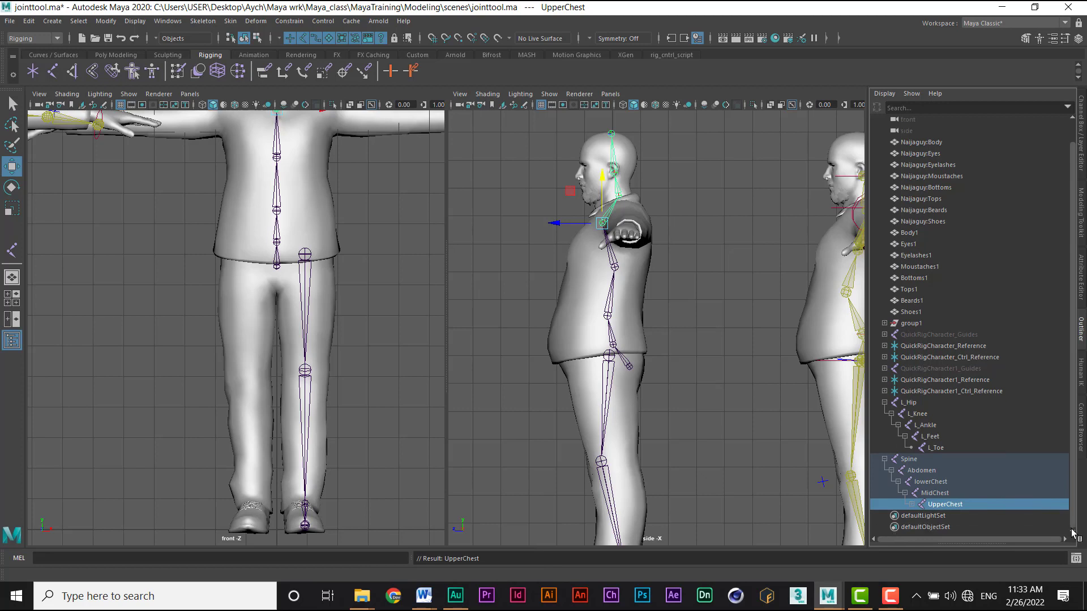
left_click(911, 504)
left_click(939, 516)
double_click(941, 516)
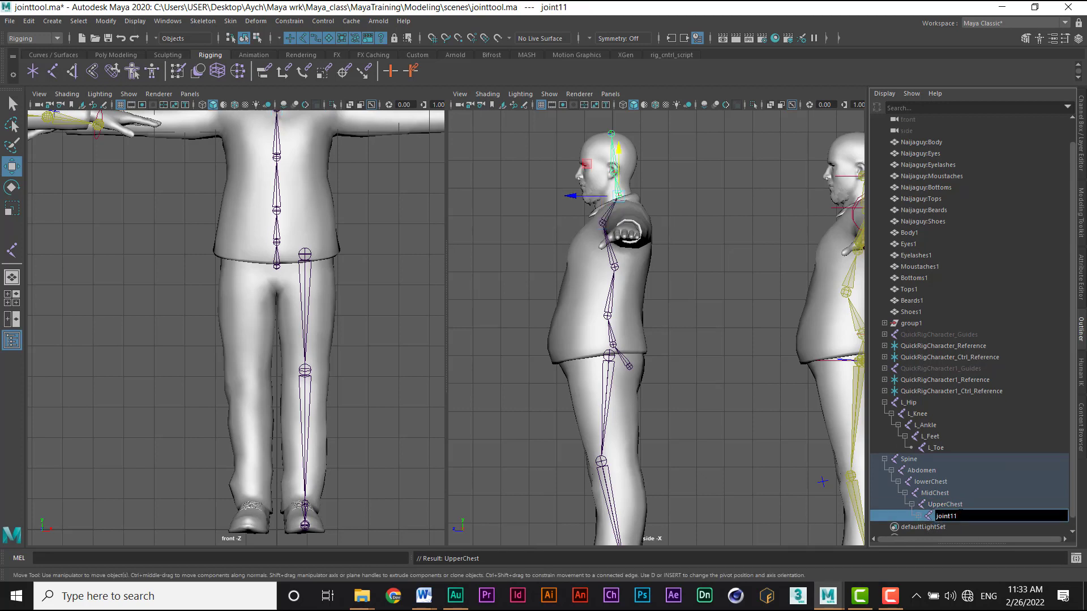
type("Neck")
key("Return")
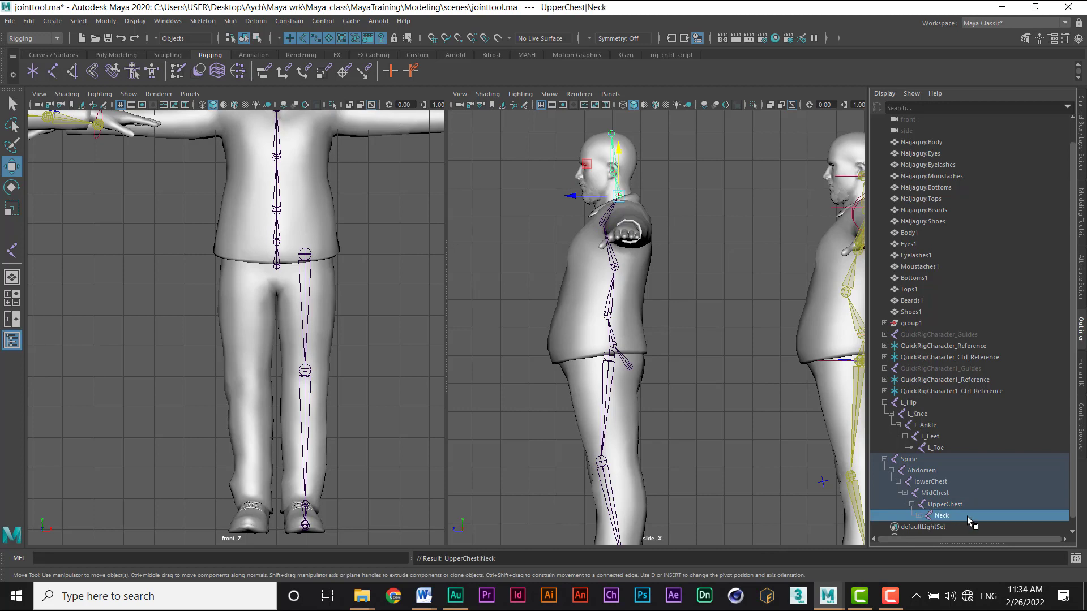
- Expand Neck and rename its child joint to Head
left_click(917, 516)
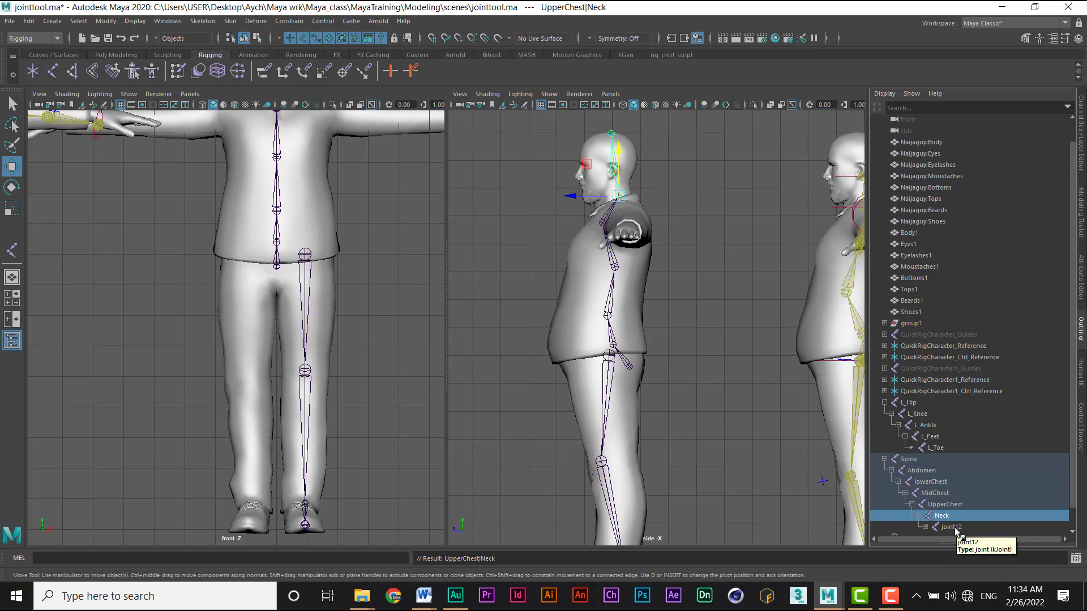
left_click(950, 527)
double_click(952, 527)
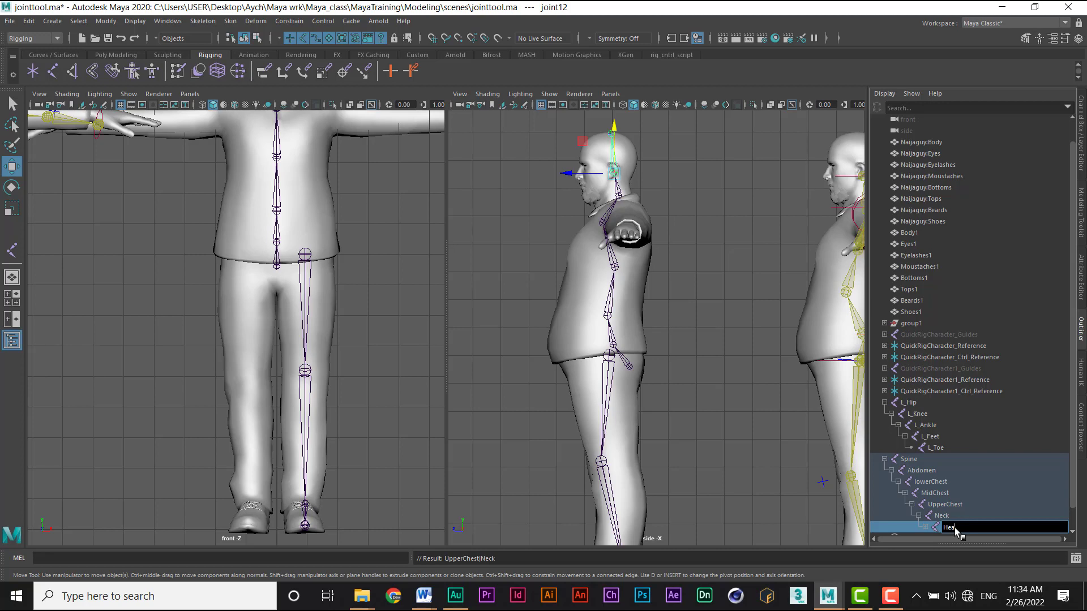
key("Return")
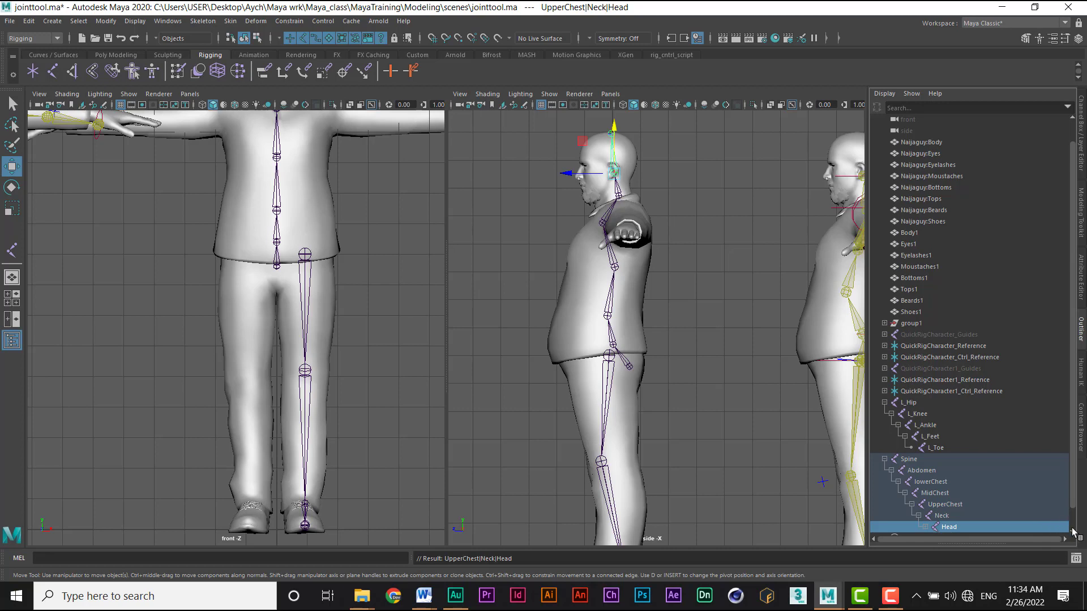
- Expand Head and rename its child joint to HeadTip, then collapse the Spine and L_Hip hierarchies
scroll(1072, 530, "down", 1)
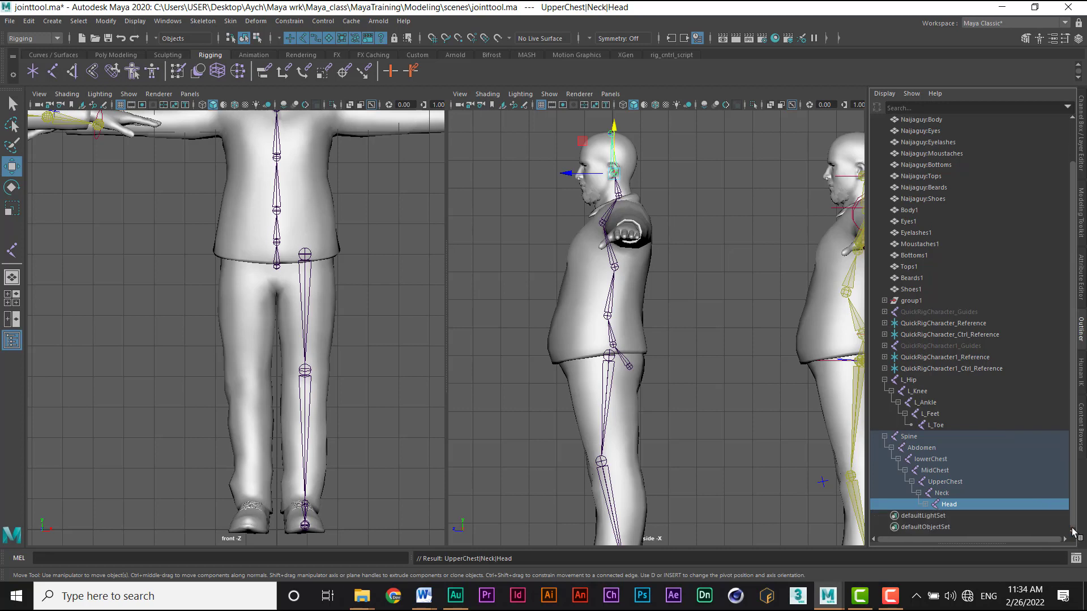
left_click(925, 504)
double_click(959, 516)
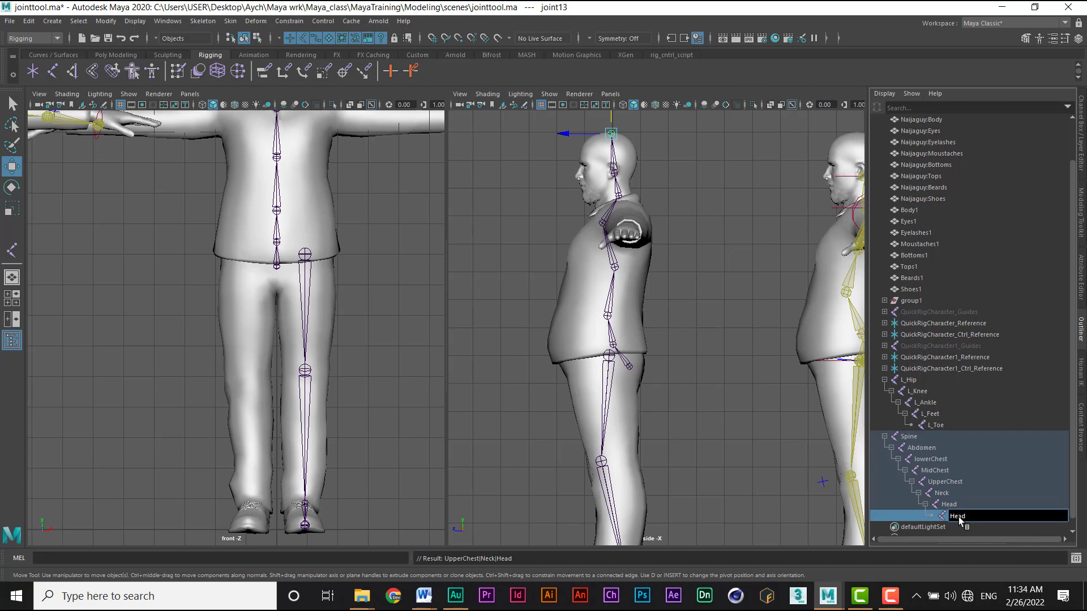
type("HeadTip")
key("Return")
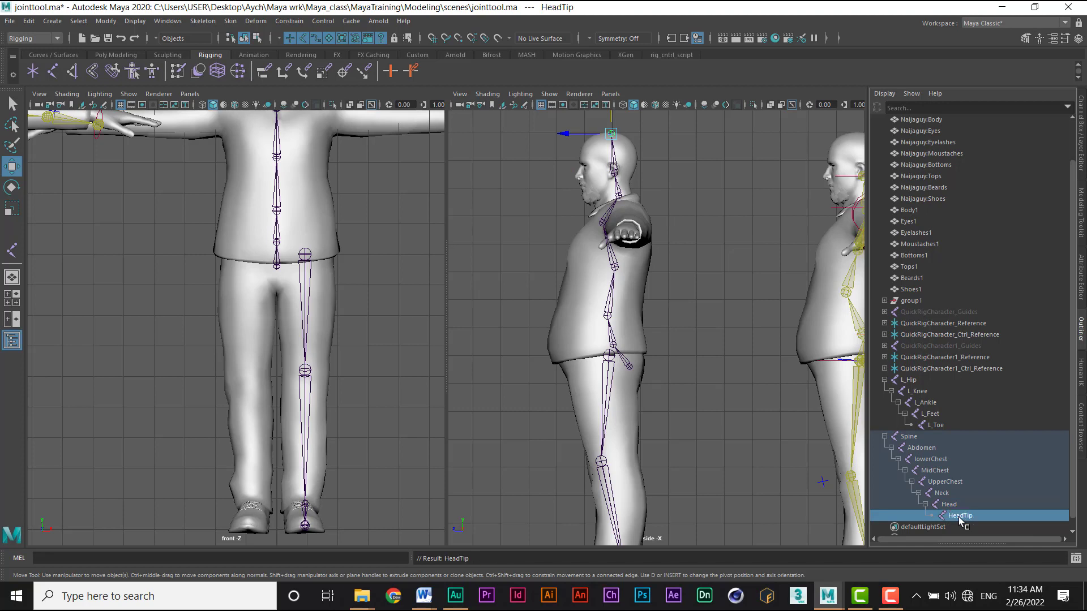
left_click(885, 436)
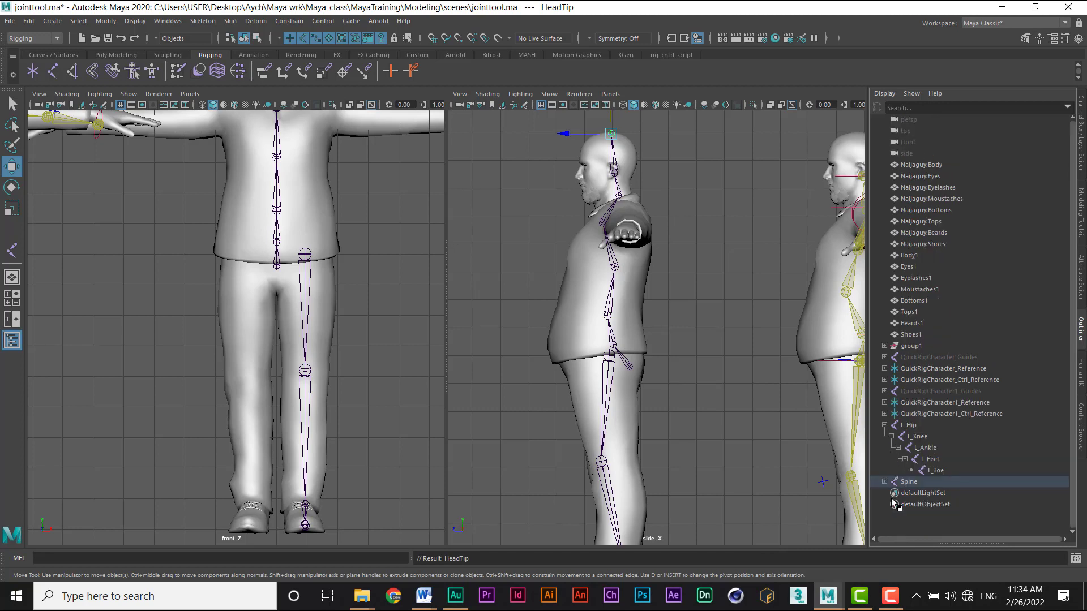
left_click(885, 425)
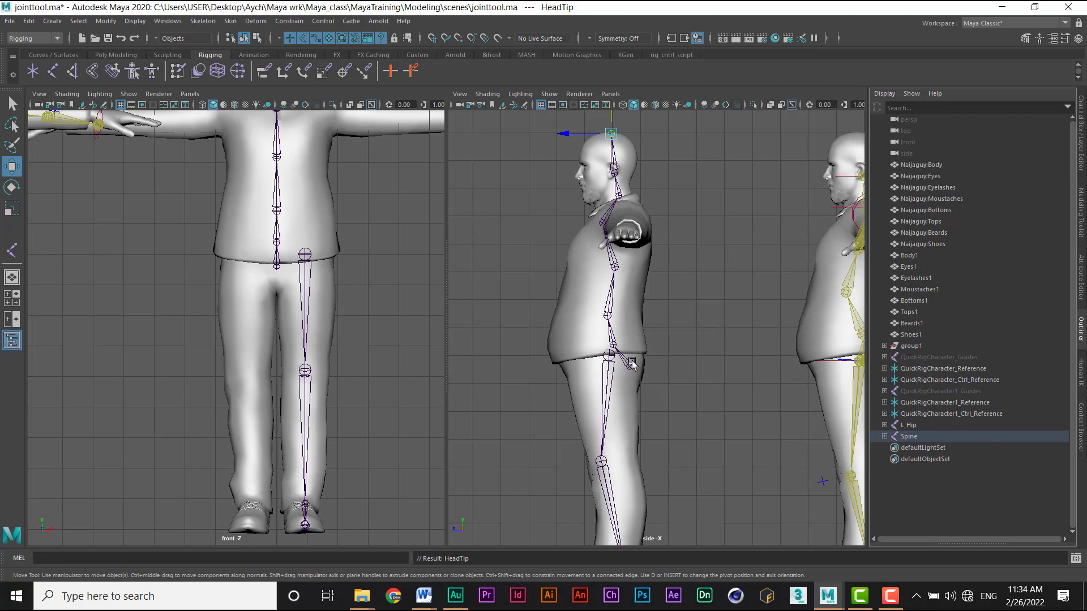
- Raise the lowerChest joint slightly in the side view and move the MidChest joint down a little
left_click(609, 316)
left_click_drag(608, 272, 606, 256)
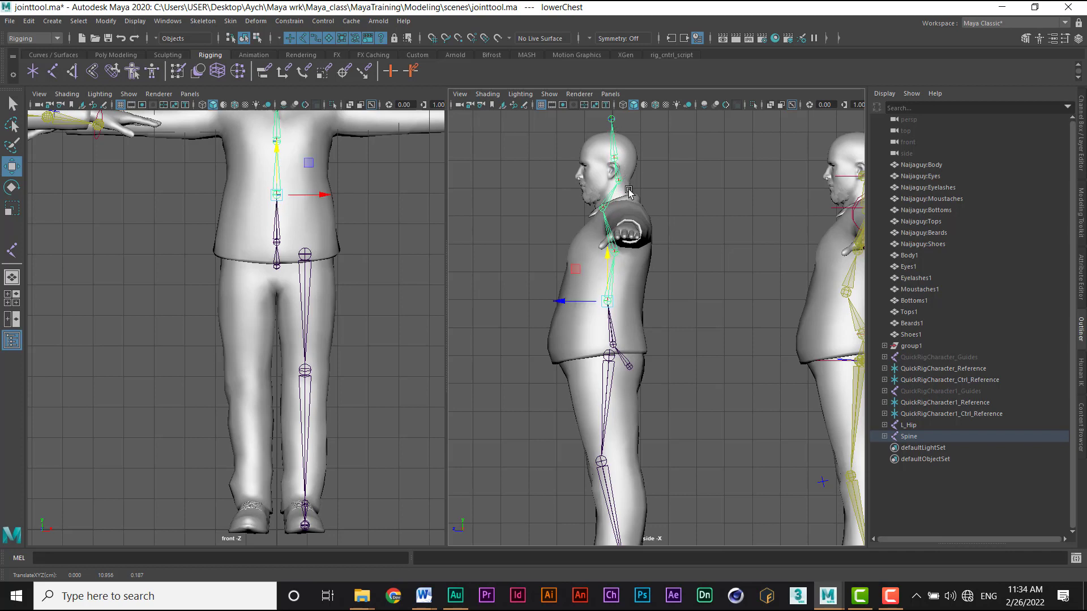
left_click(617, 249)
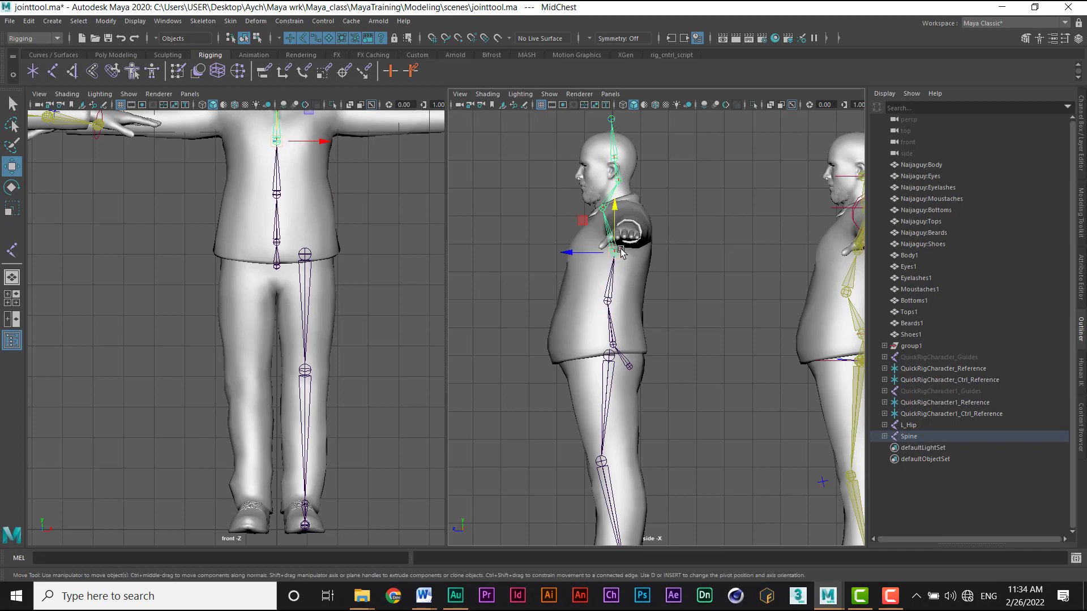
left_click_drag(614, 243, 613, 227)
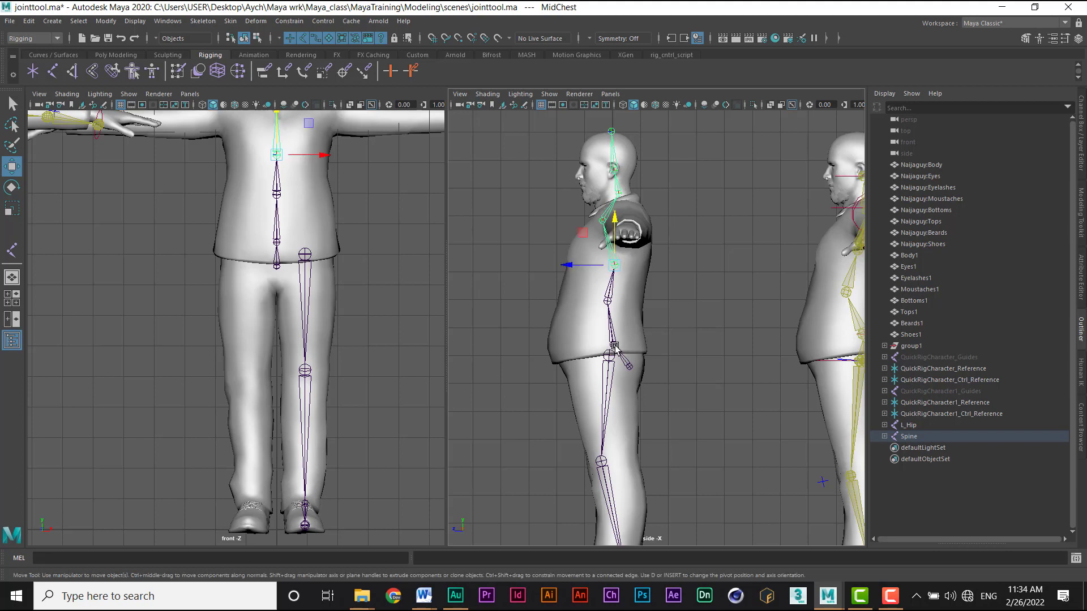
- Shift the Abdomen joint slightly toward the front of the body in the side view
left_click(616, 351)
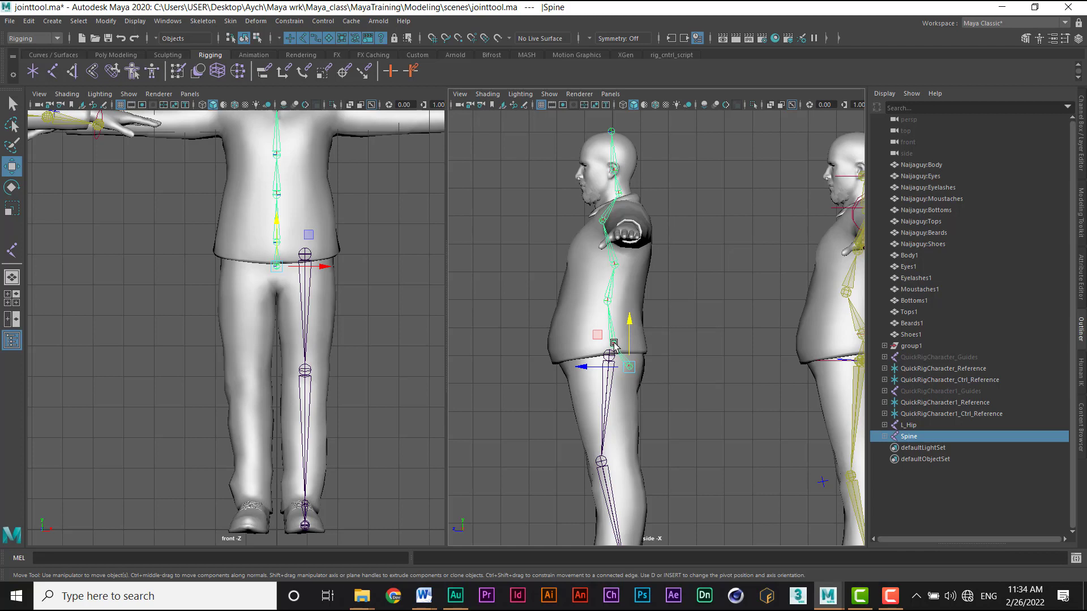
left_click(614, 344)
left_click_drag(567, 345, 566, 347)
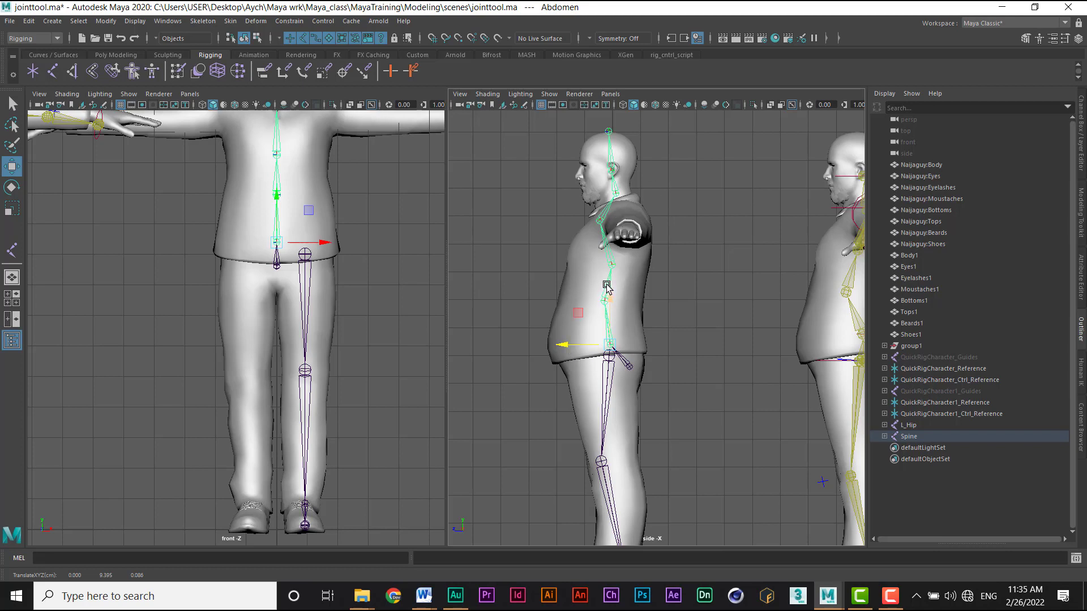
- Move the UpperChest joint slightly toward the back and the Head joint slightly toward the face in the side view
left_click(601, 221)
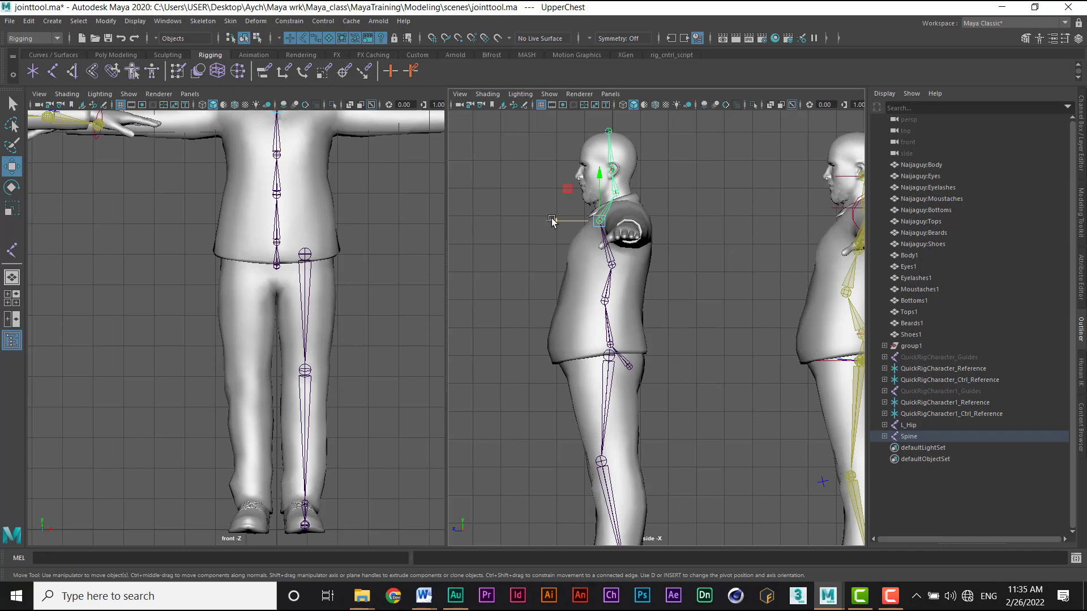
left_click_drag(550, 221, 558, 220)
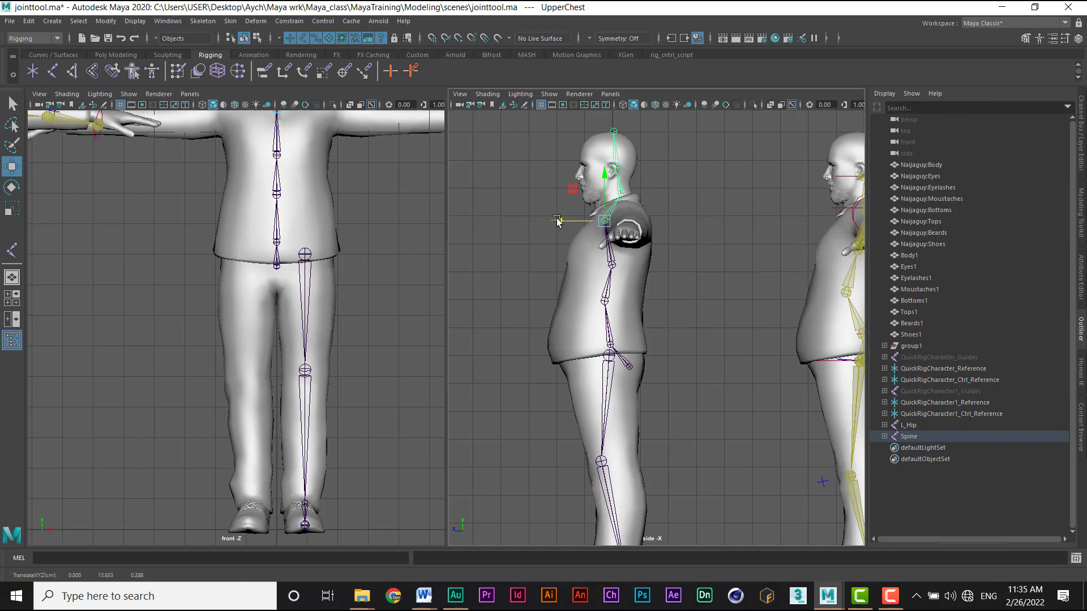
left_click(618, 173)
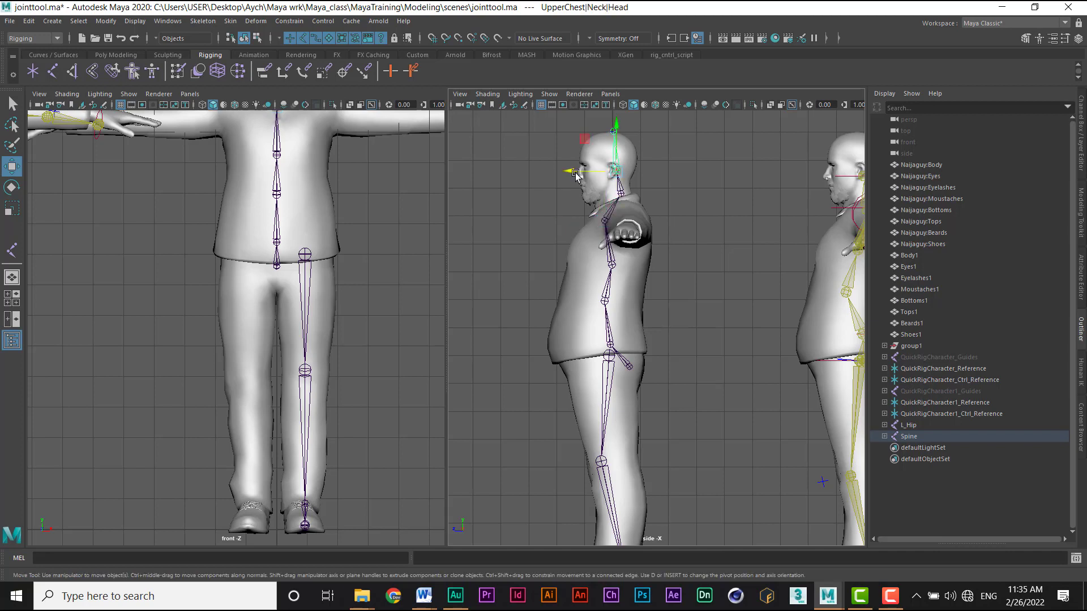
left_click_drag(572, 171, 565, 172)
- Parent the L_Hip joint chain under the Spine joint
left_click(910, 427)
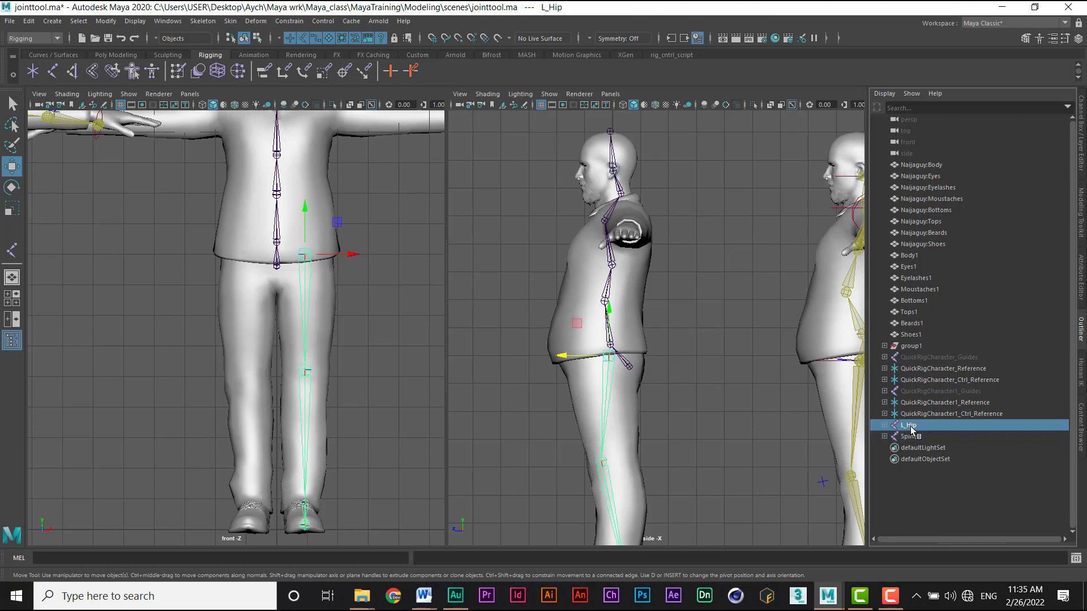
left_click_drag(912, 431, 911, 440)
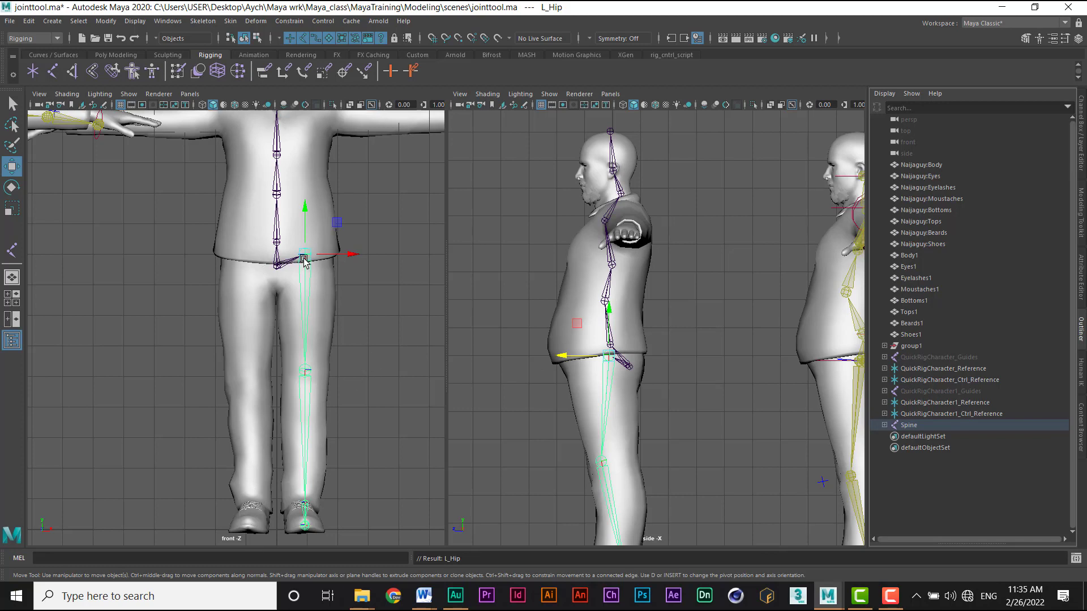
- Mirror the L_Hip chain across YZ with the Behavior function, replacing L_ with R_ in the duplicated joint names
left_click(204, 22)
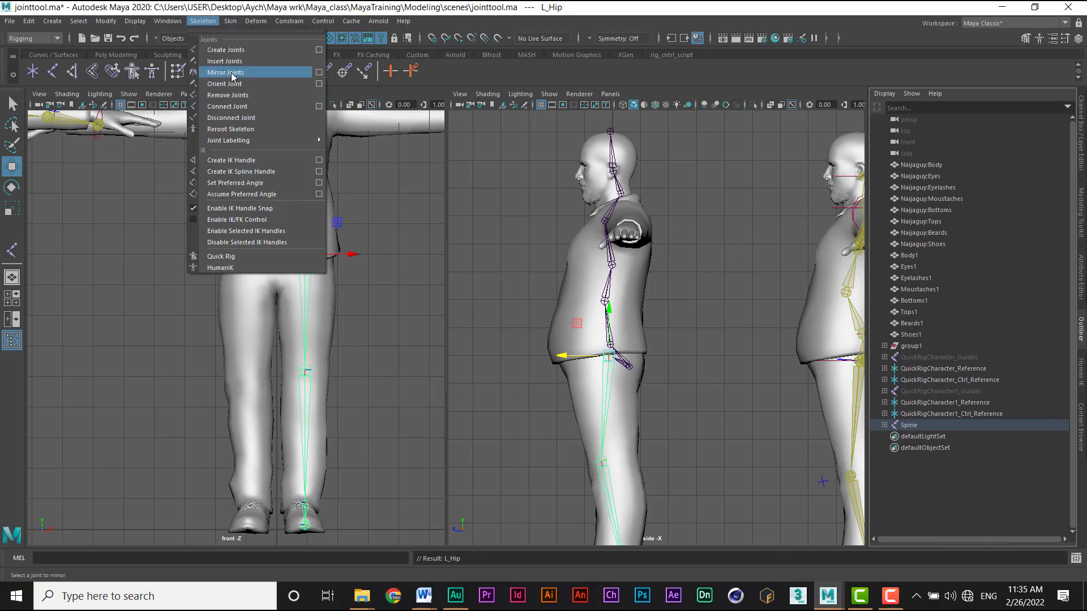
left_click(319, 74)
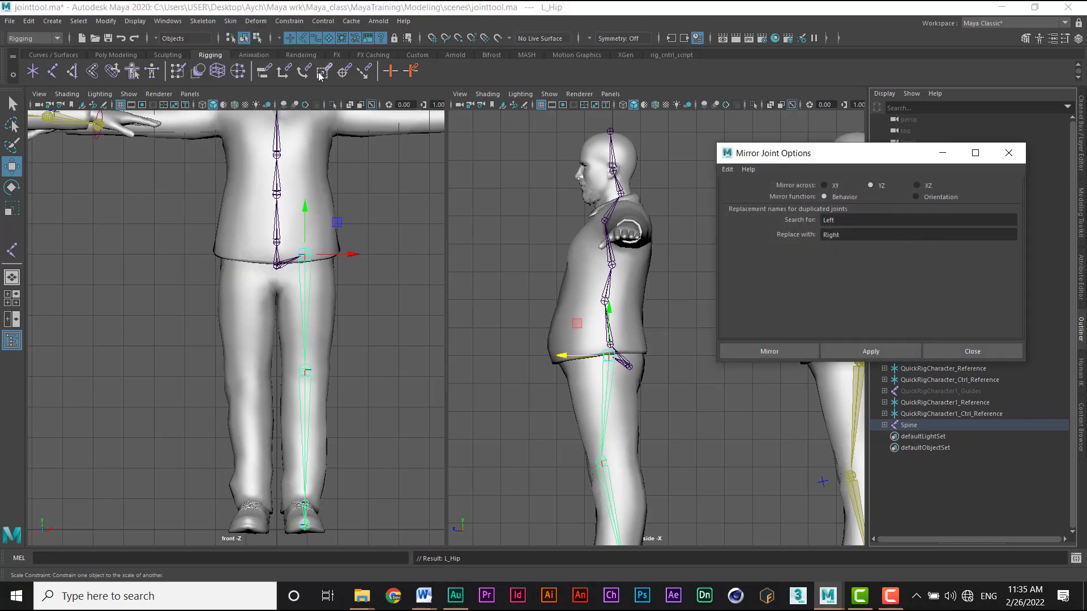
left_click_drag(854, 161, 813, 148)
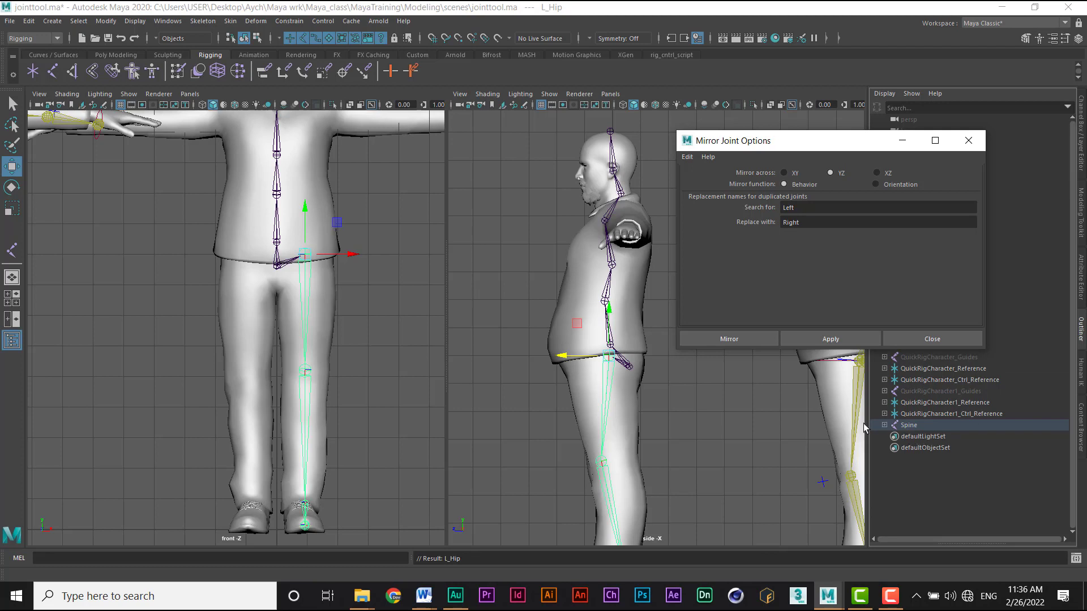
left_click(884, 425)
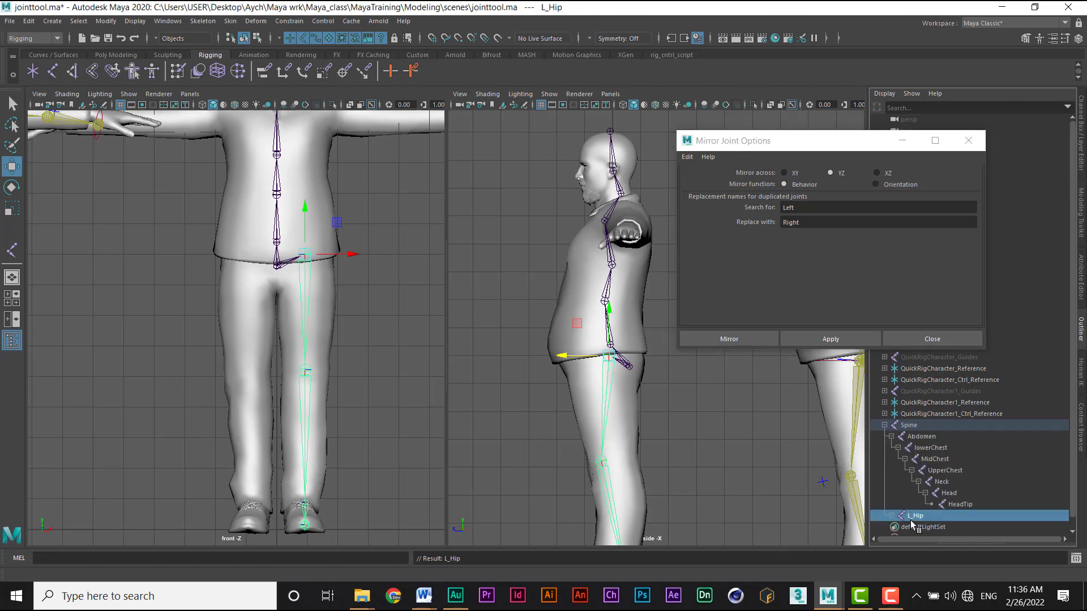
left_click(798, 209)
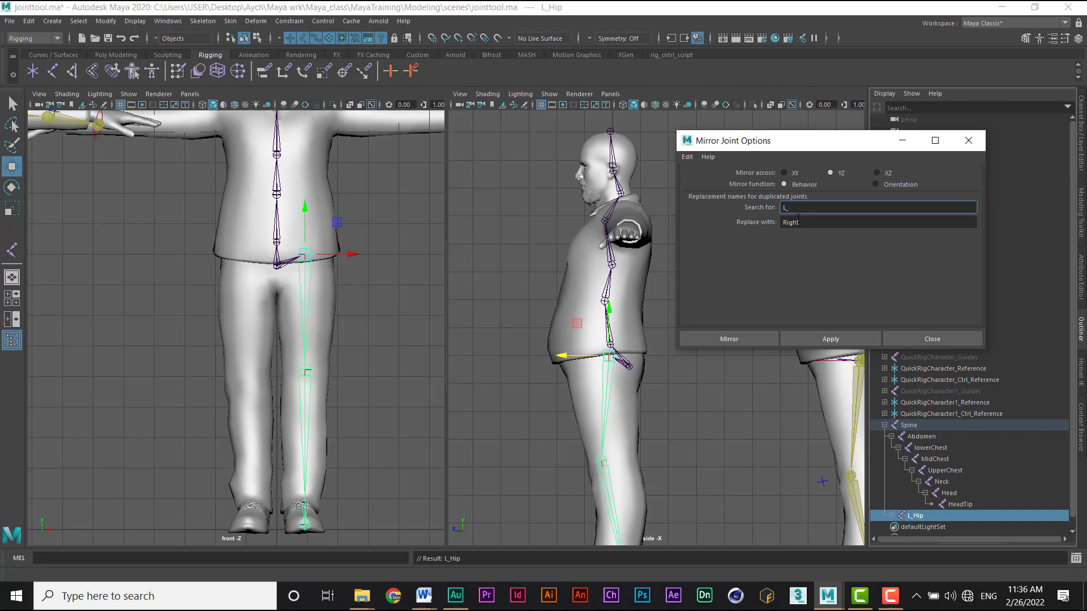
left_click(801, 222)
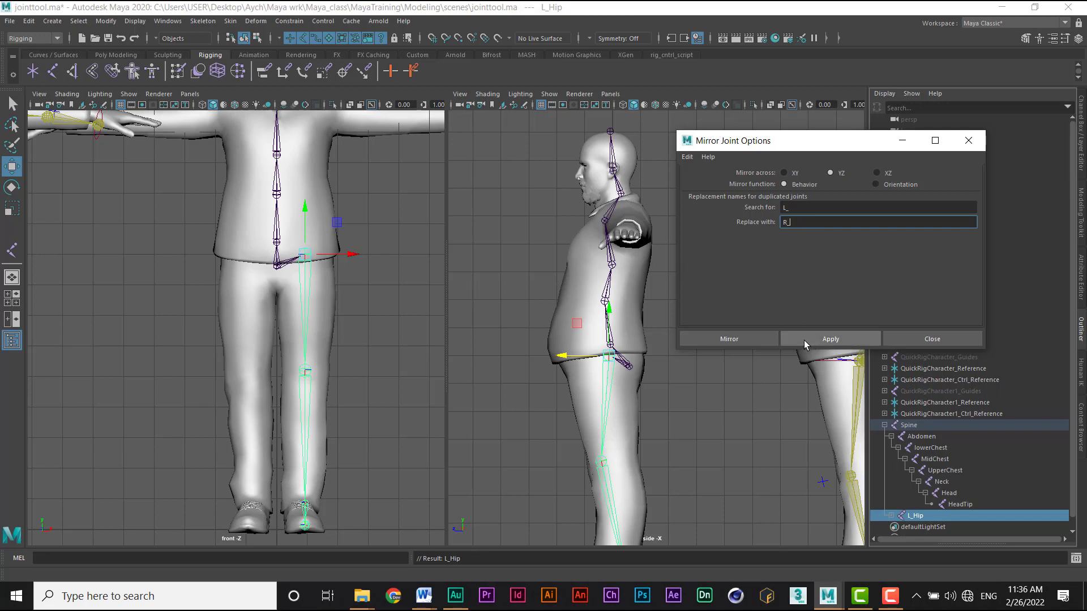
left_click(734, 341)
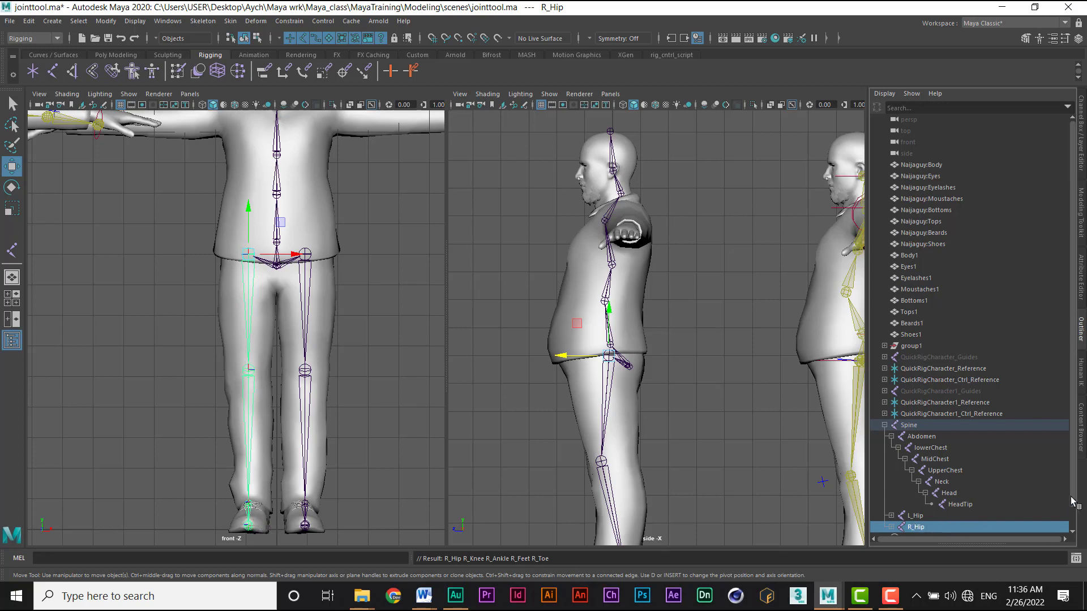
- Expand R_Hip and R_Knee to check the mirrored leg's joint names, then collapse the R_Hip and Spine hierarchies
scroll(1074, 500, "down", 1)
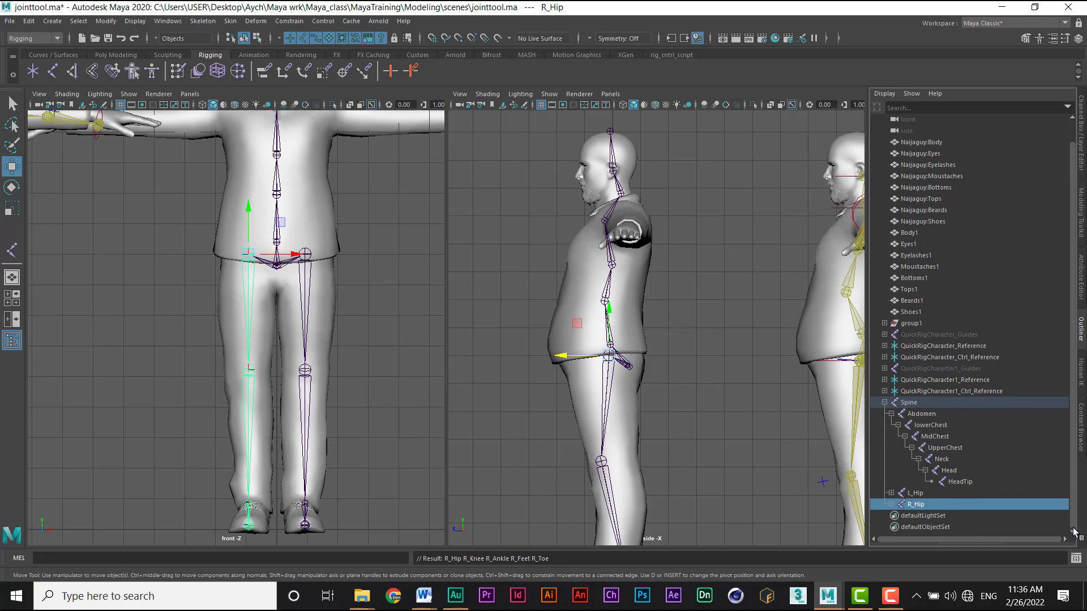
left_click(892, 505)
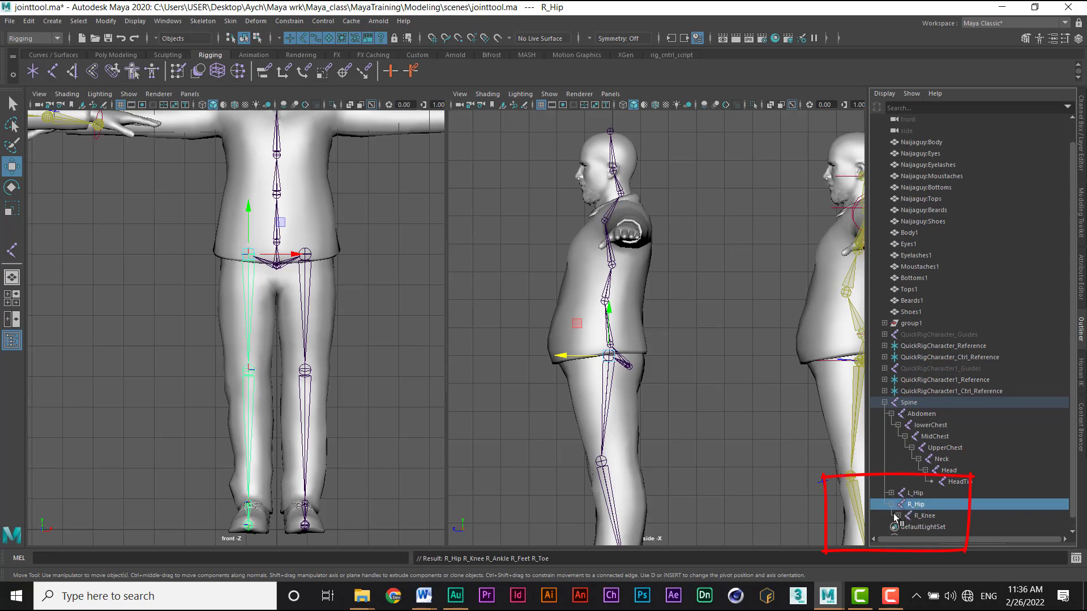
left_click(898, 516)
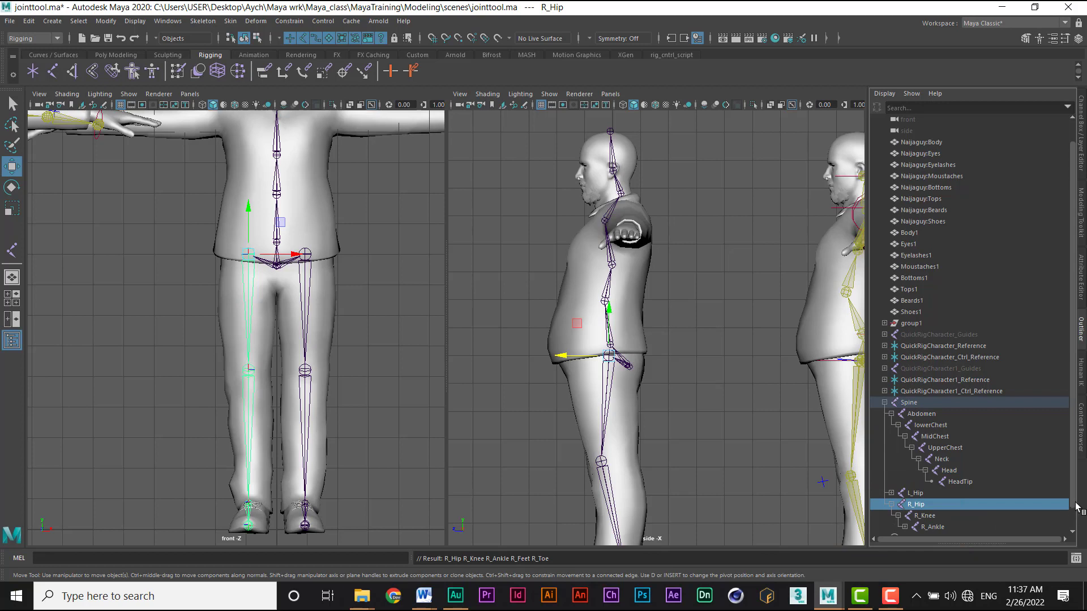
left_click_drag(1076, 507, 1072, 528)
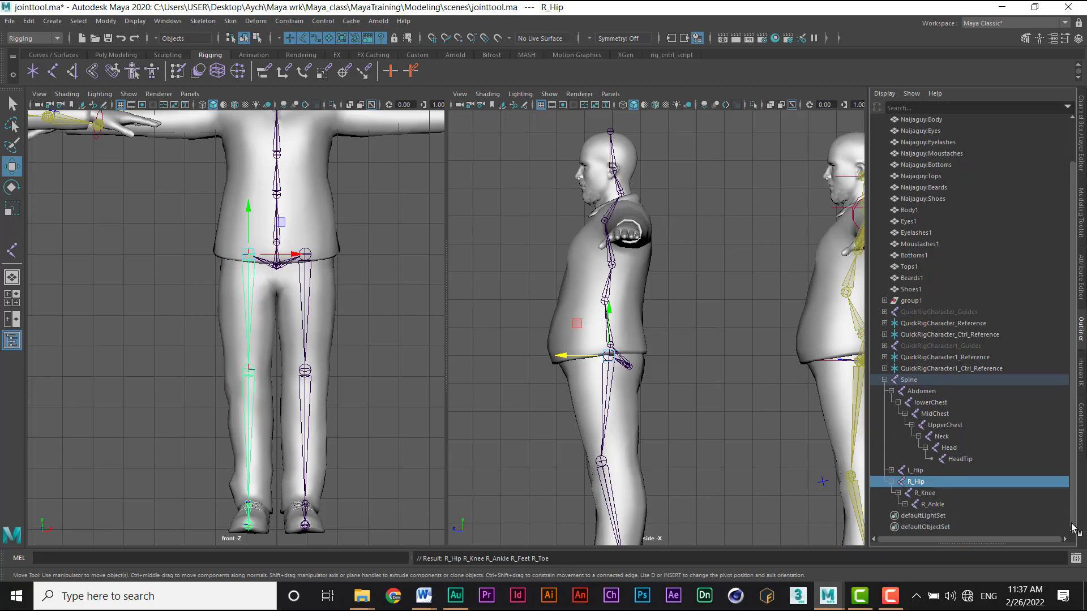
left_click(892, 482)
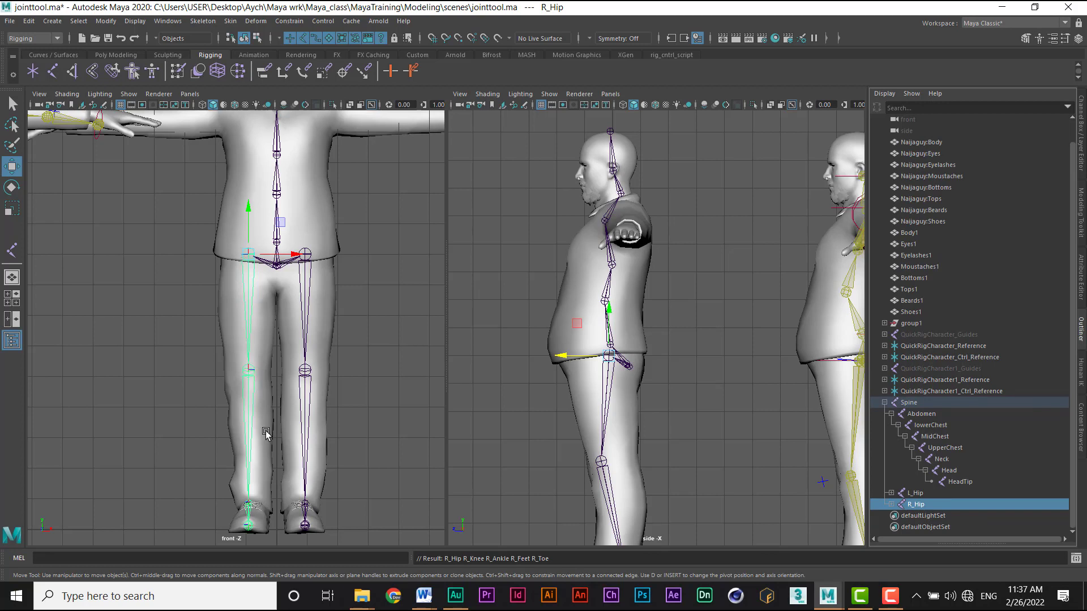
left_click(884, 403)
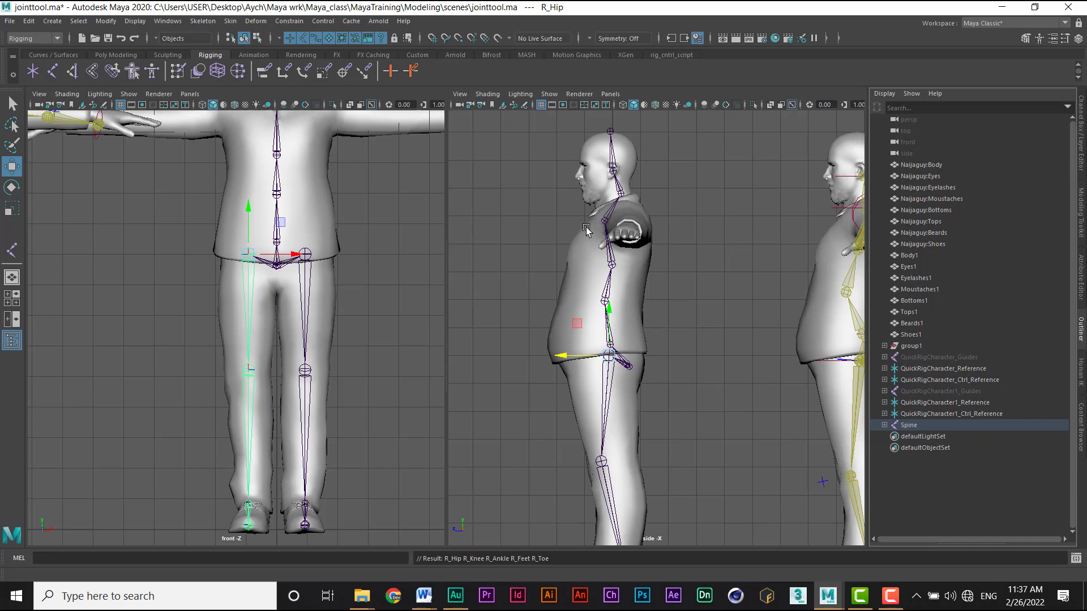
- Add a joint from the Head joint to the tip of the nose in the side view and name it Nose
left_click(613, 168)
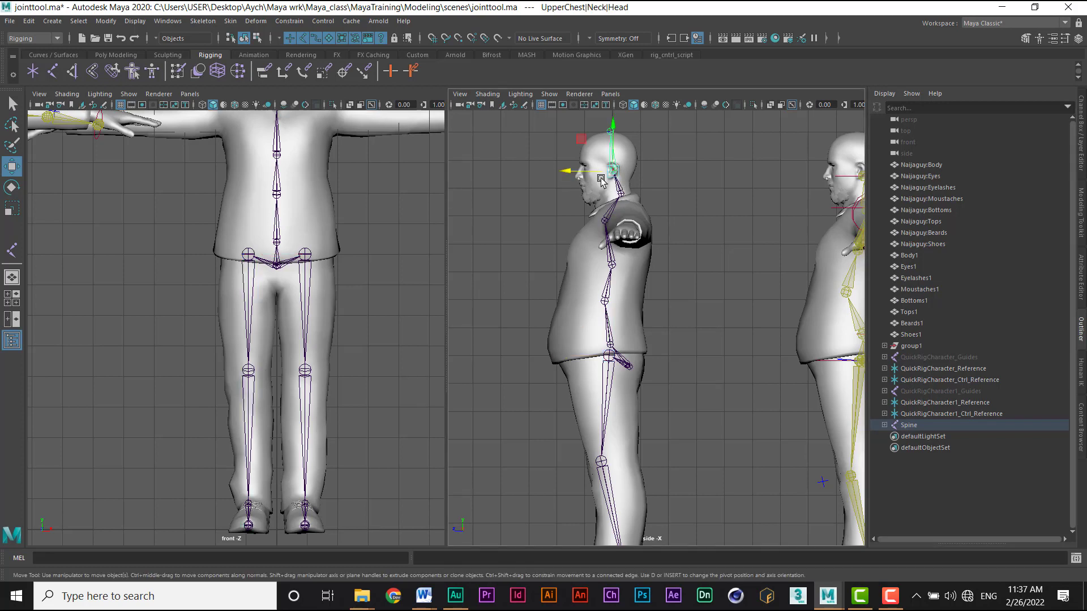
left_click(11, 249)
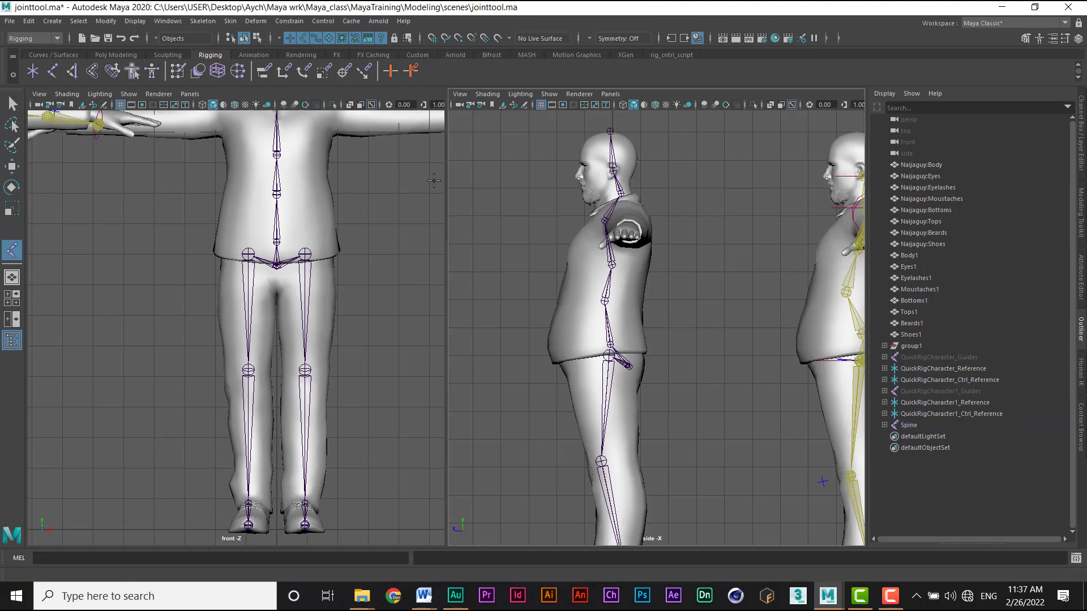
left_click(613, 169)
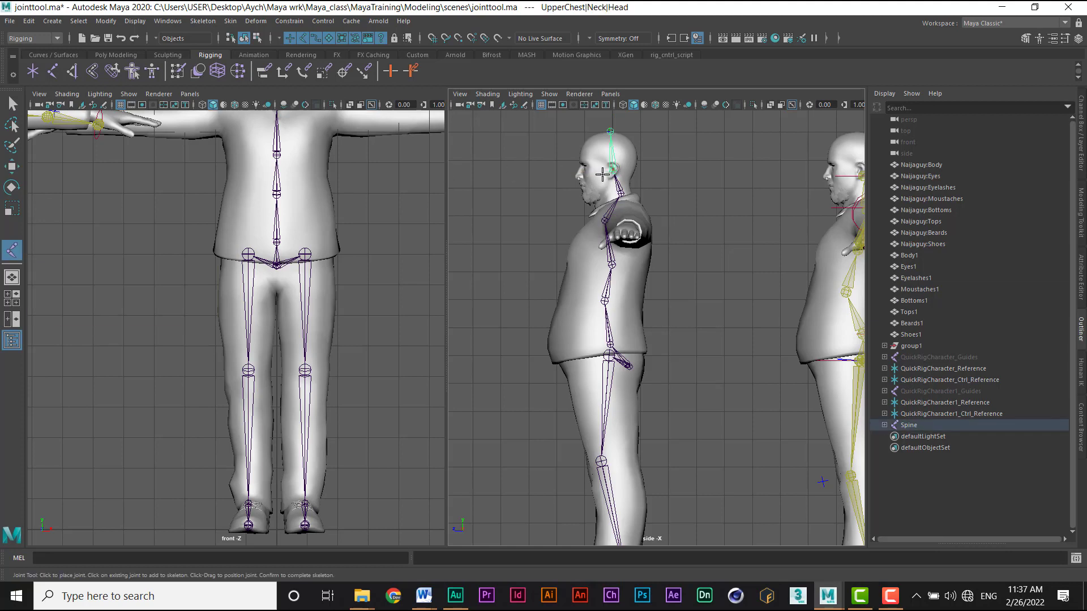
left_click(574, 175)
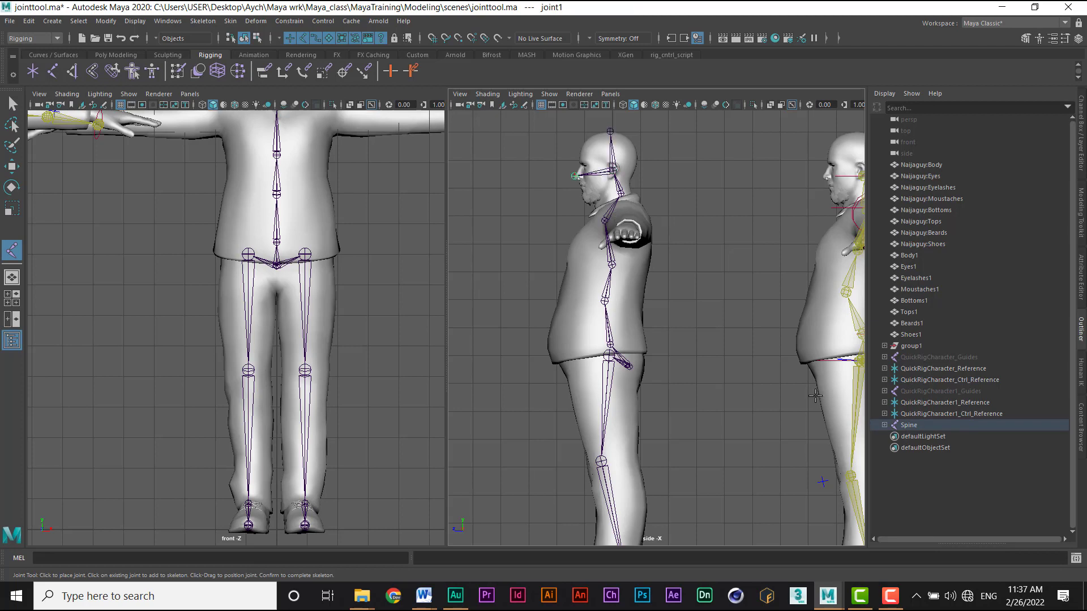
left_click(884, 425)
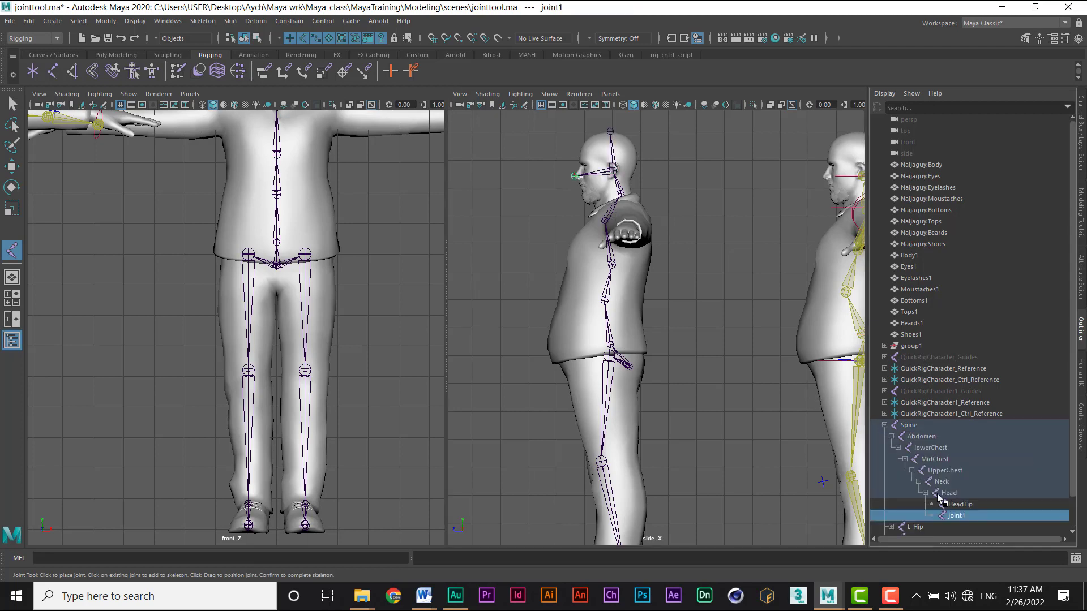
double_click(959, 516)
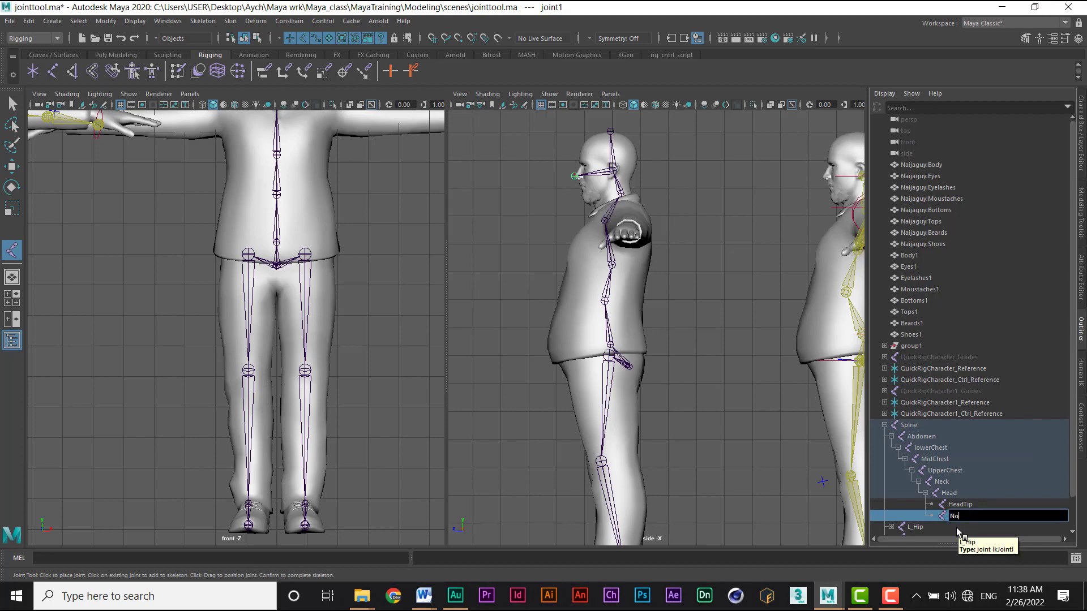
key("Return")
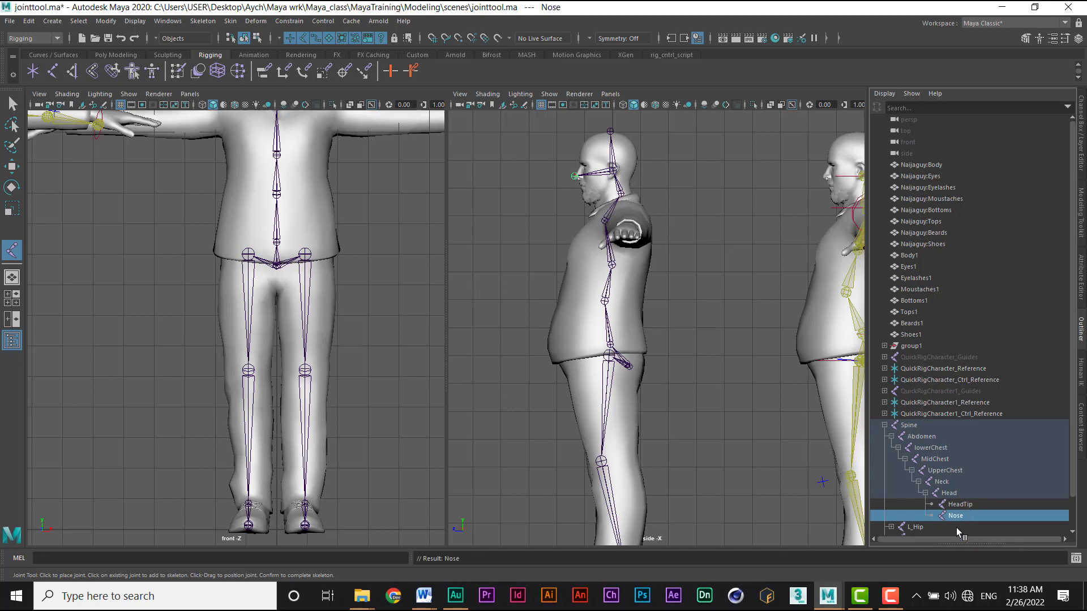
- Select the UpperChest joint as the parent for a left arm chain and show the upper body in the front view
left_click(952, 495)
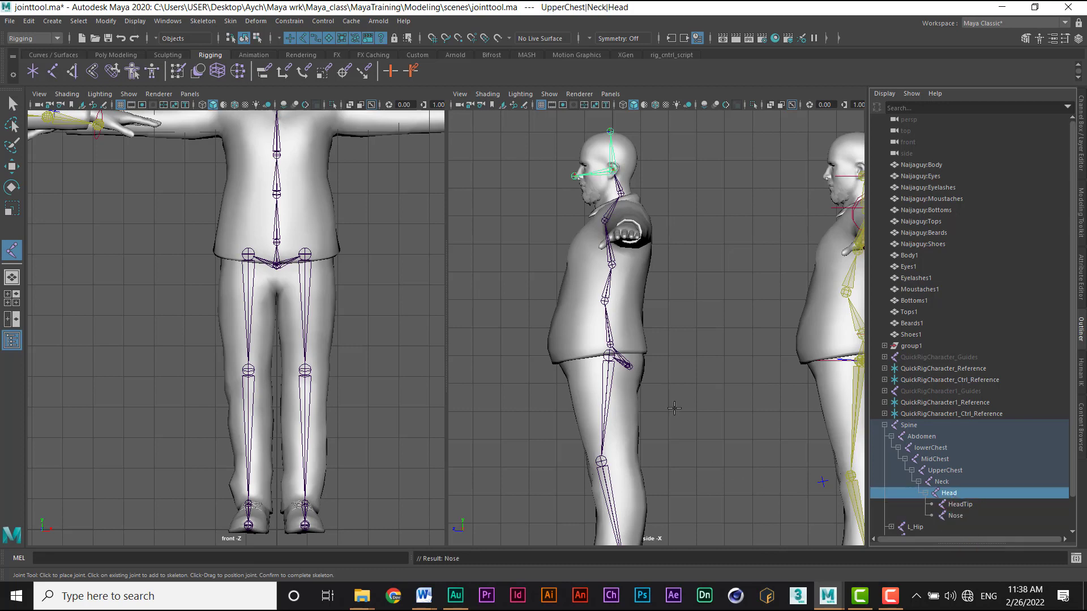
left_click(944, 480)
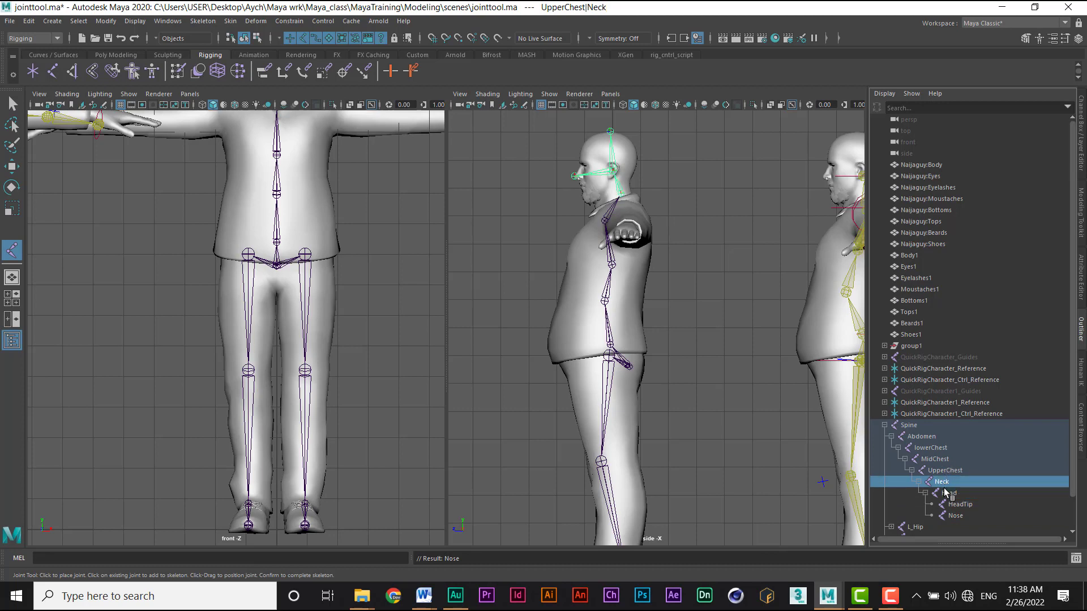
left_click(942, 473)
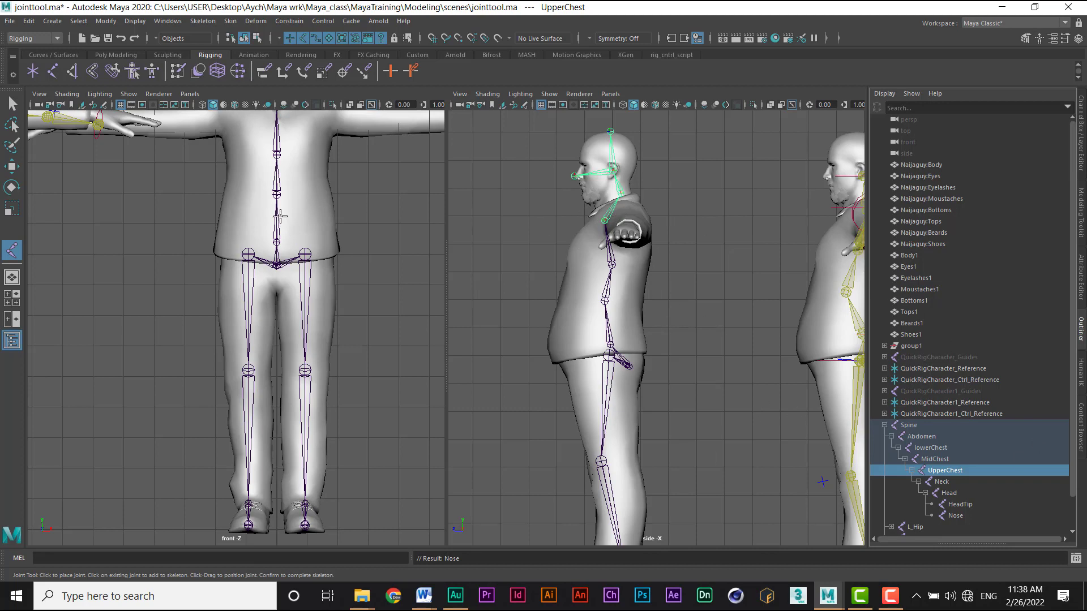
middle_click_drag(280, 216, 171, 331, "alt")
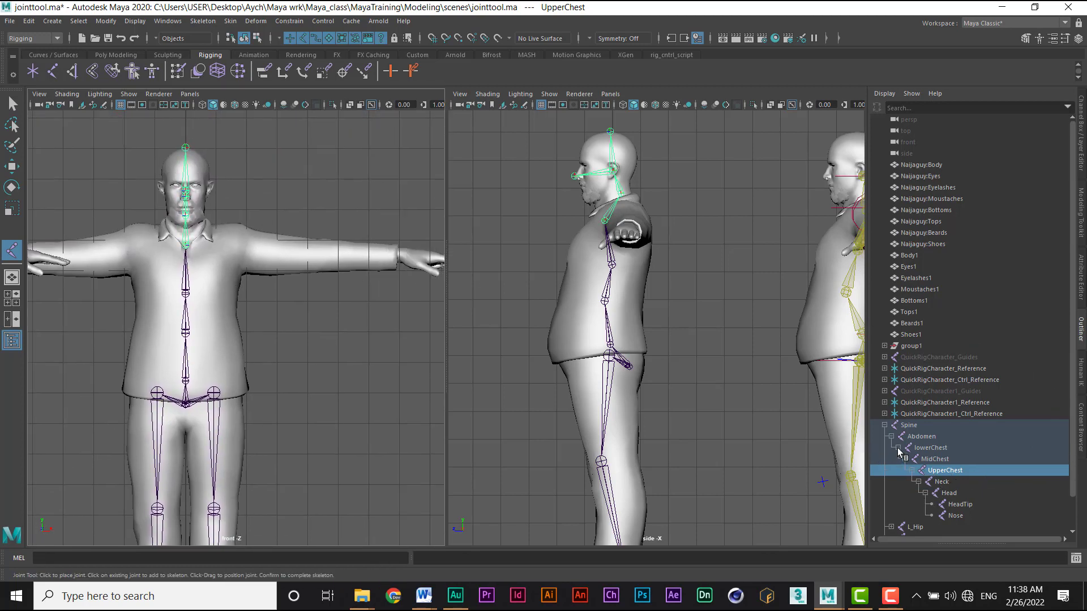
left_click(889, 436)
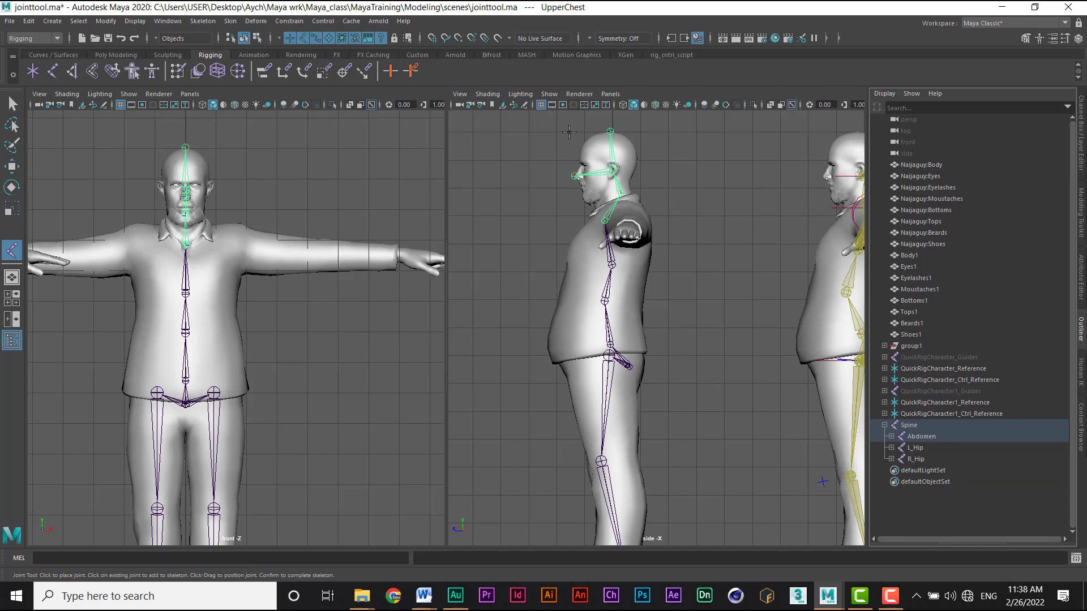
- Switch the side view to the top orthographic view and frame the character's left arm
left_click(610, 94)
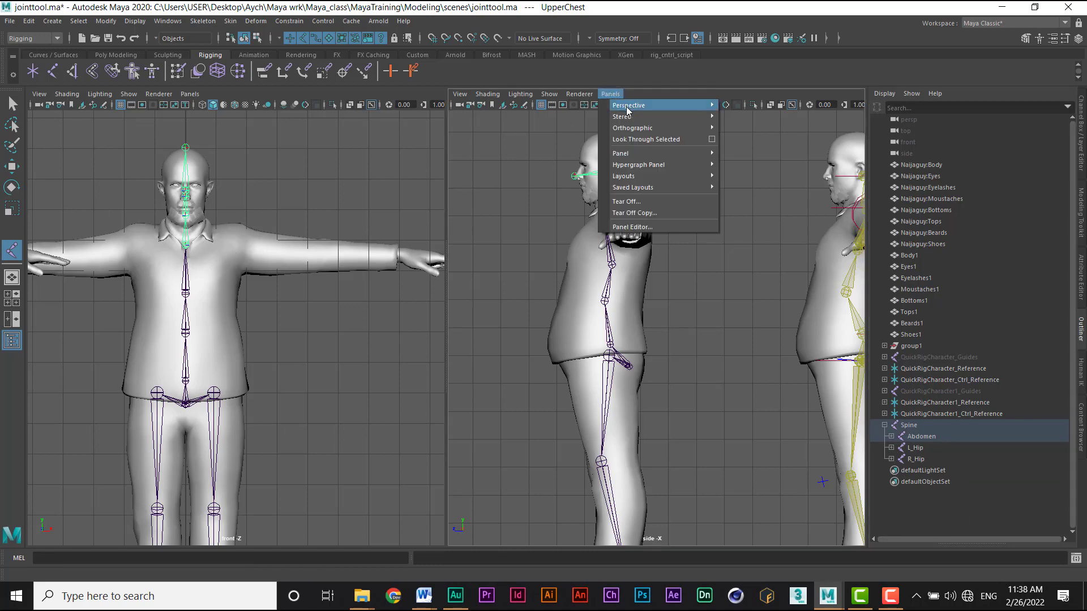
mouse_move(645, 129)
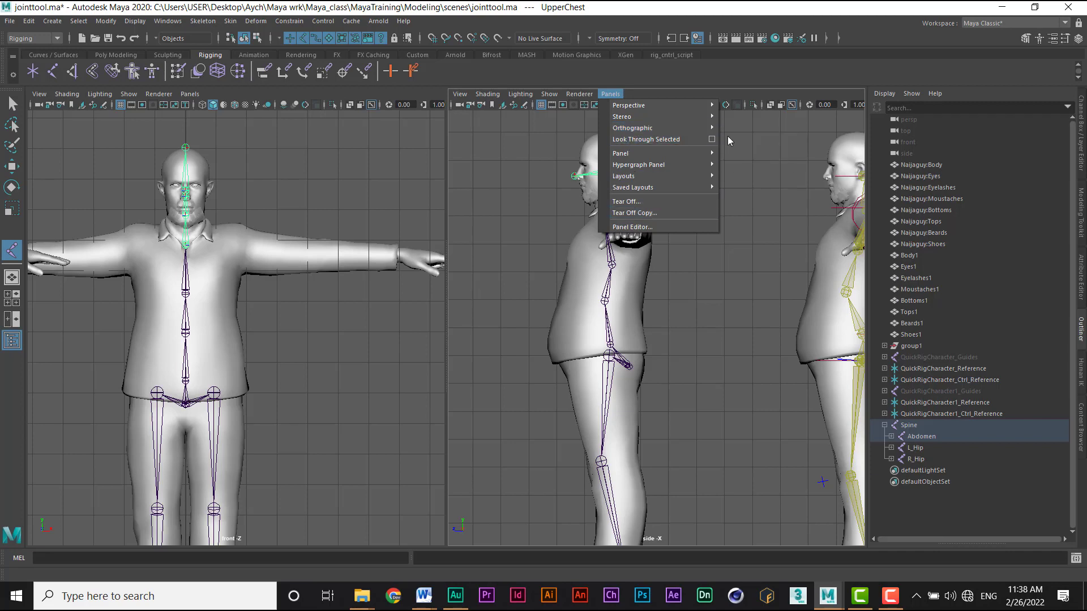
left_click(743, 150)
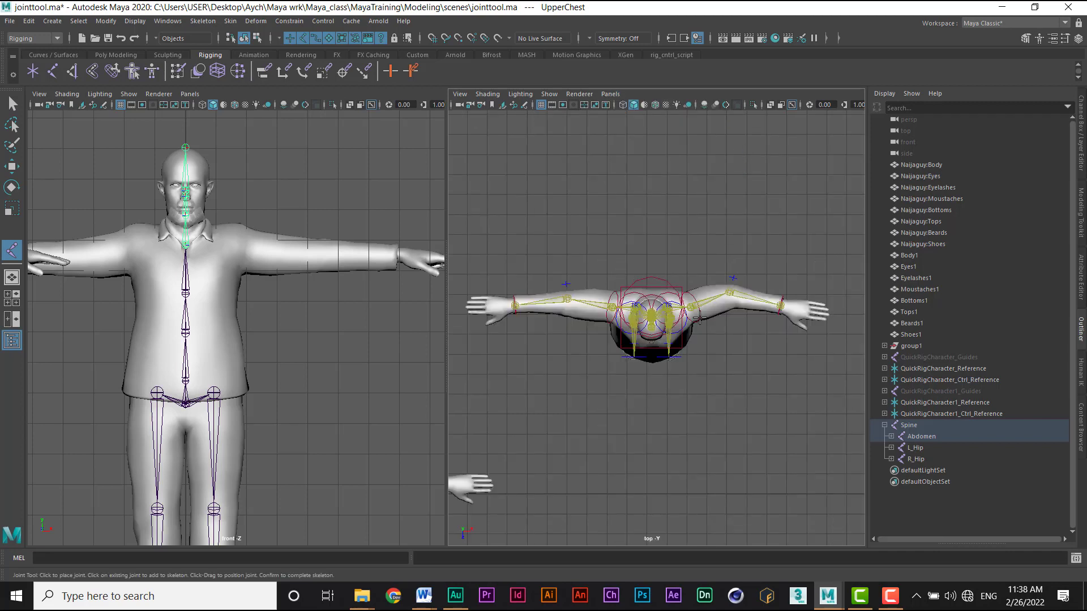
middle_click_drag(617, 393, 861, 229, "alt")
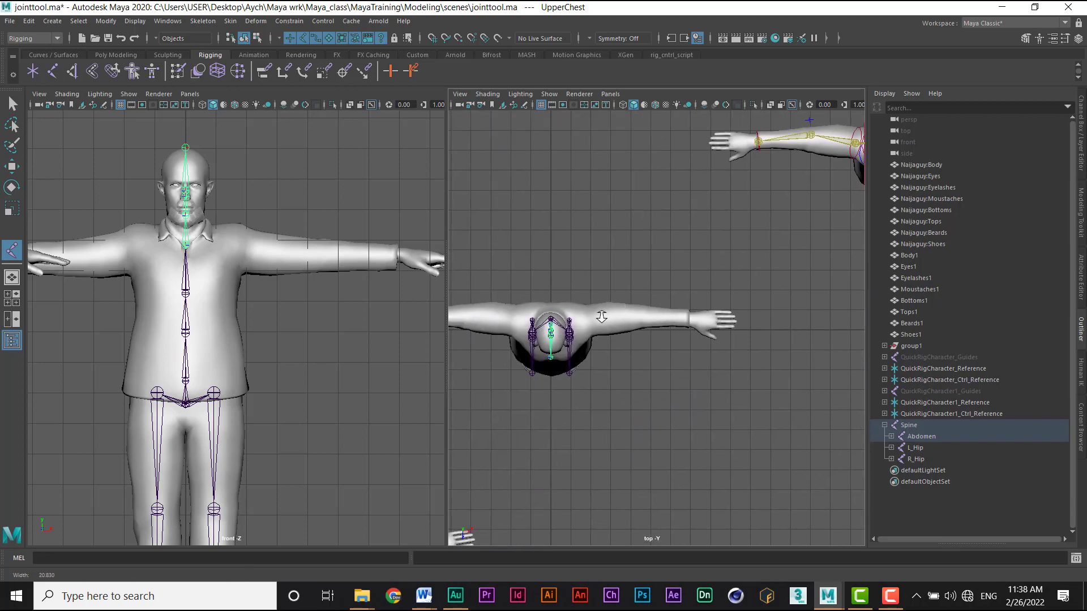
right_click_drag(602, 316, 827, 287, "alt")
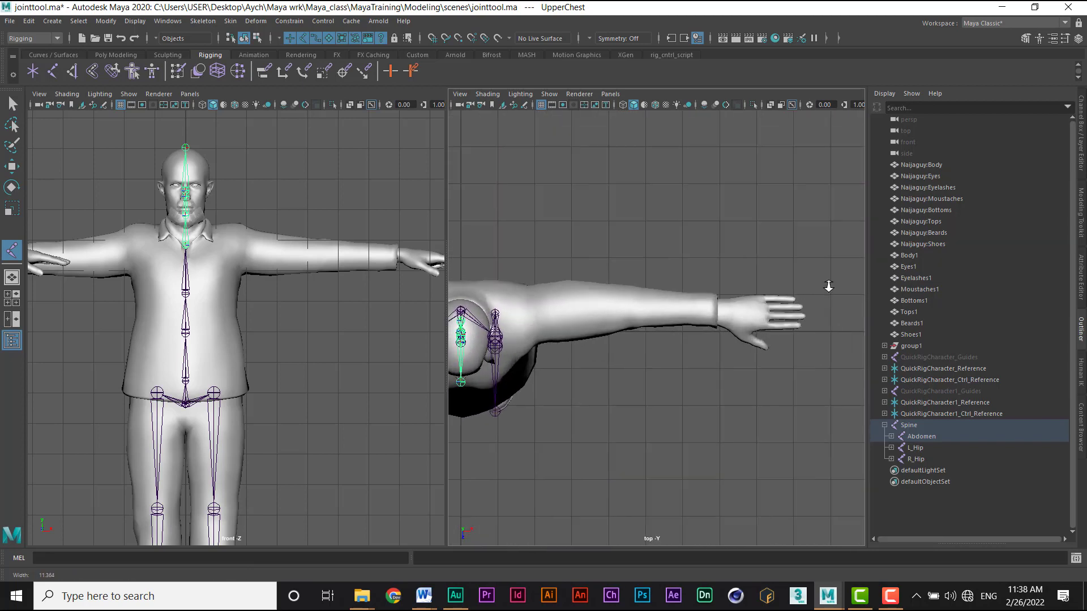
middle_click_drag(538, 331, 614, 315, "alt")
right_click_drag(633, 317, 716, 306, "alt")
middle_click_drag(722, 305, 673, 312, "alt")
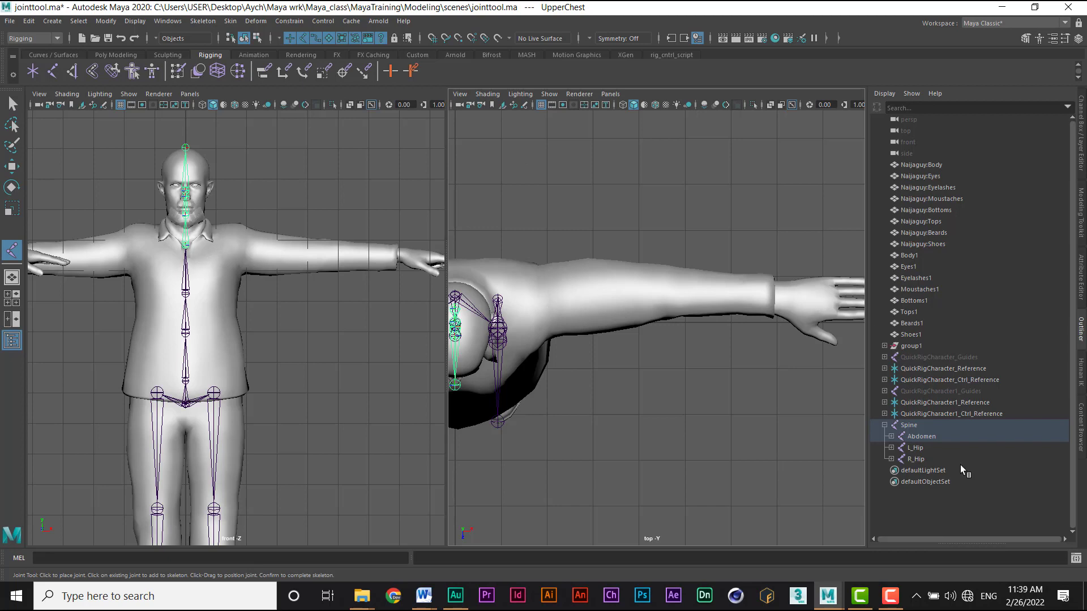
- Place shoulder, elbow and wrist joints along the left arm in the front view, branching from UpperChest
left_click(891, 436, "shift")
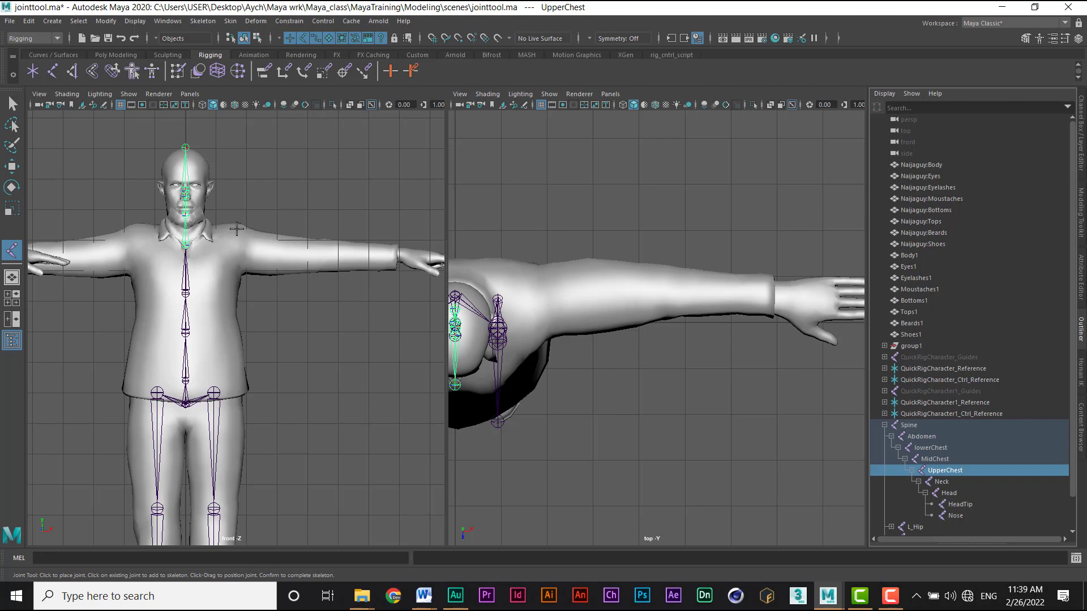
left_click(237, 229)
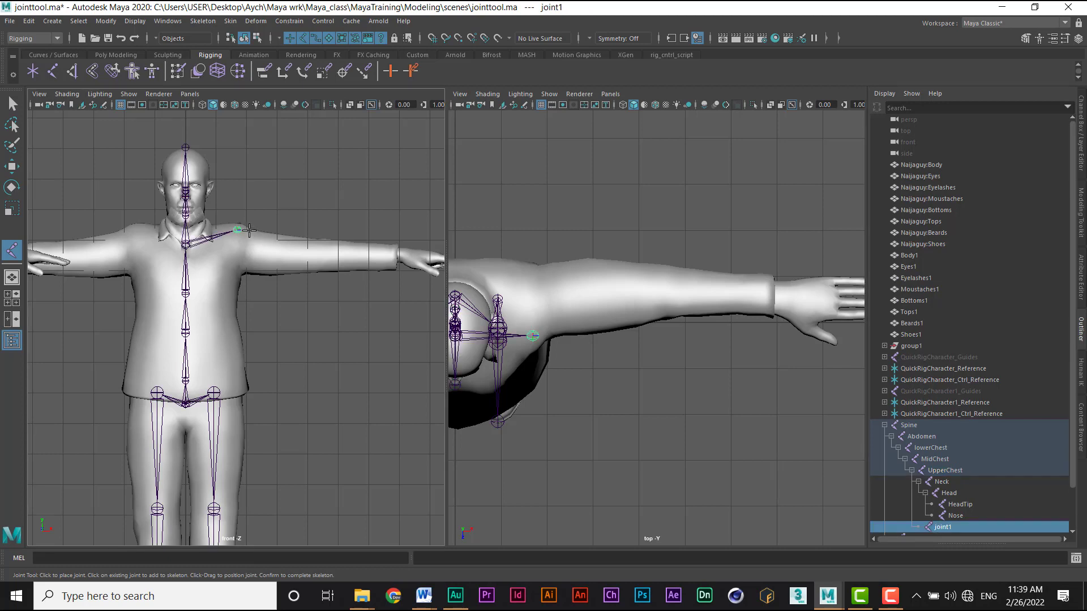
left_click(314, 250)
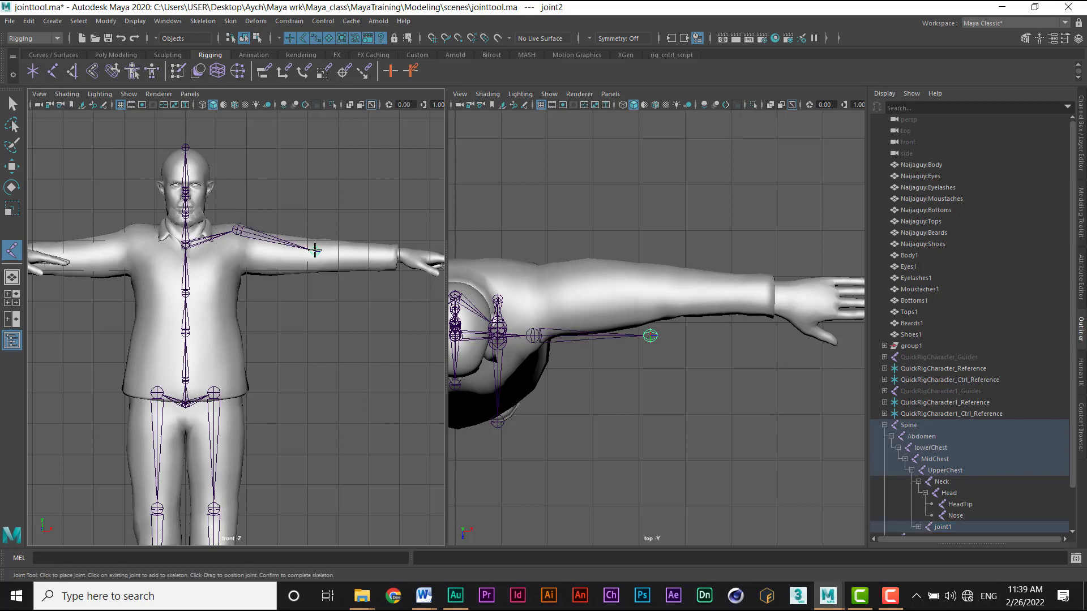
left_click(400, 253)
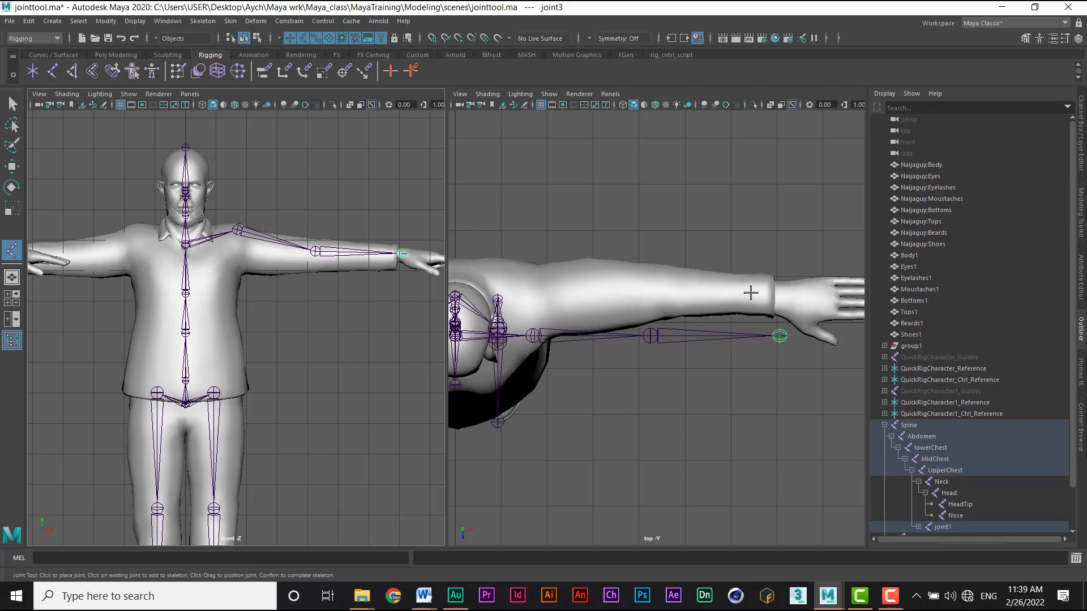
- Move the left shoulder joint toward the back in the top view so it sits inside the shoulder
left_click(11, 165)
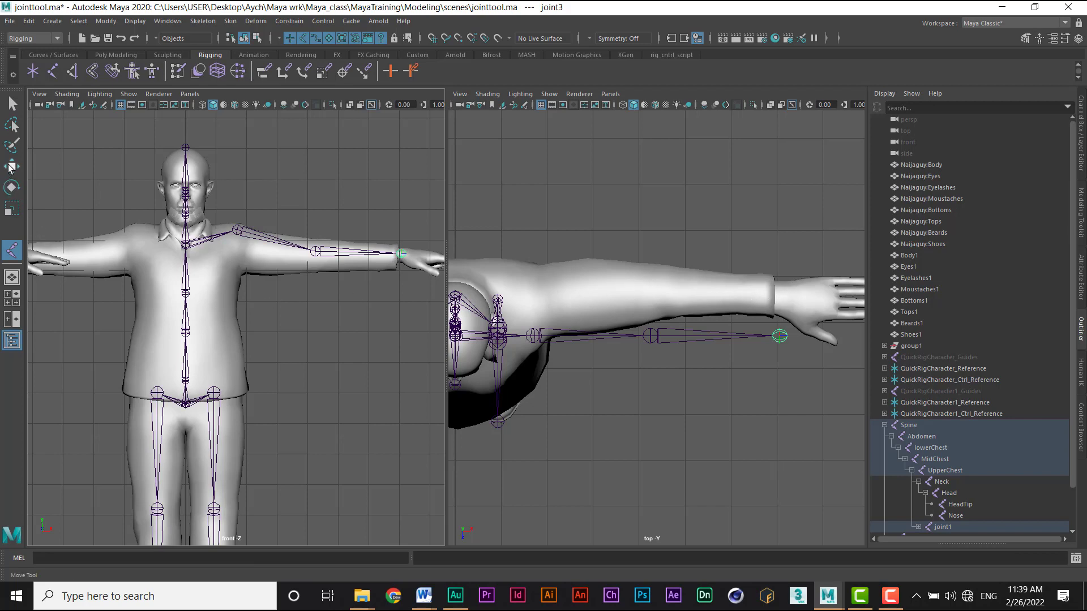
left_click(534, 337)
left_click_drag(533, 385, 533, 353)
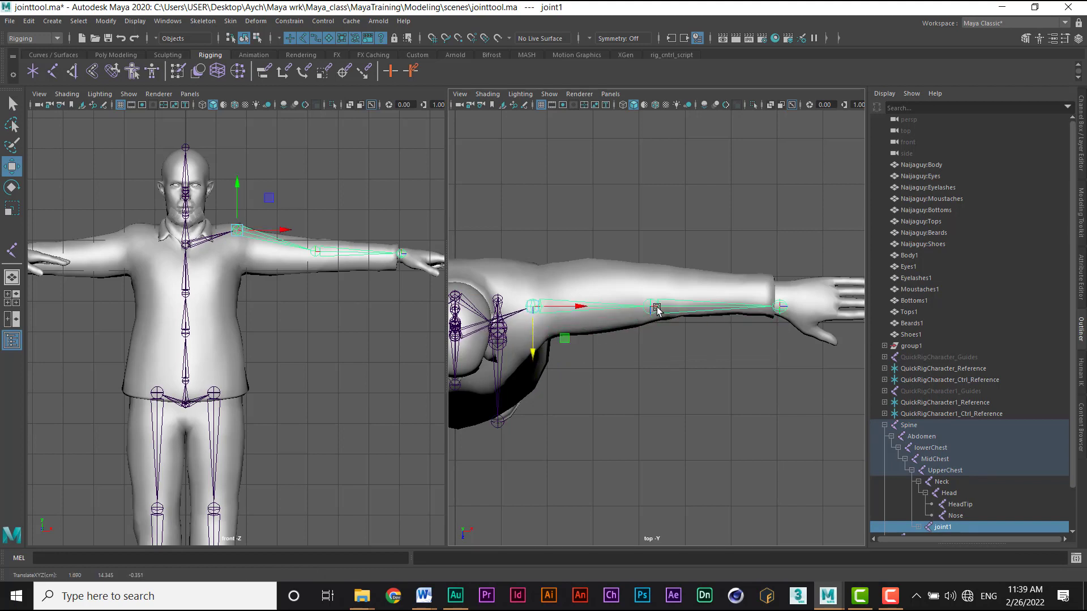
left_click_drag(534, 356, 535, 351)
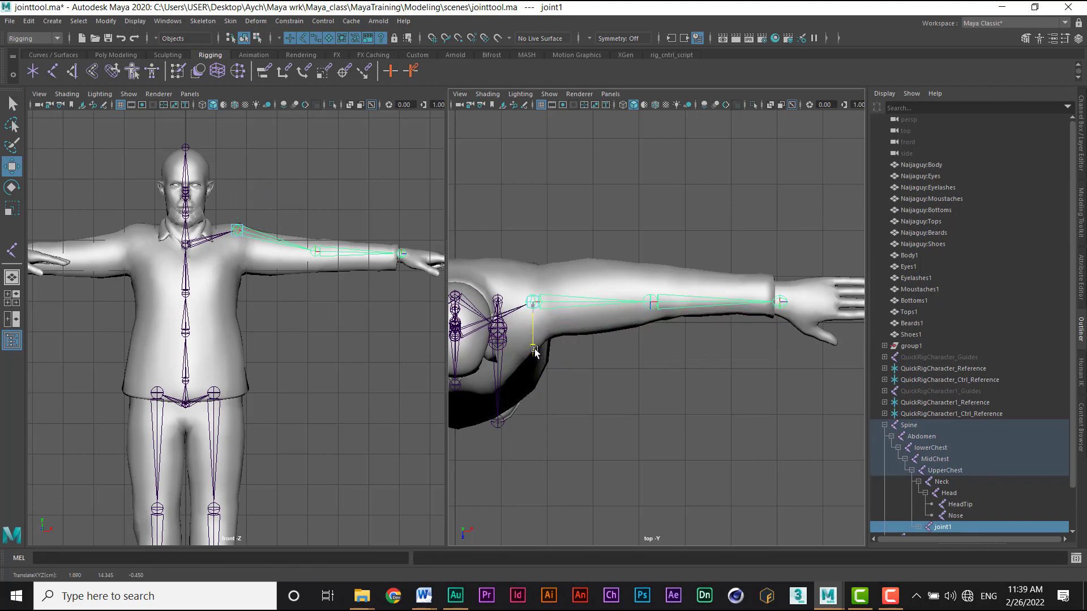
- Move the elbow joint slightly toward the back and the wrist joint slightly forward and inward to fit the arm in the top view
left_click(651, 303)
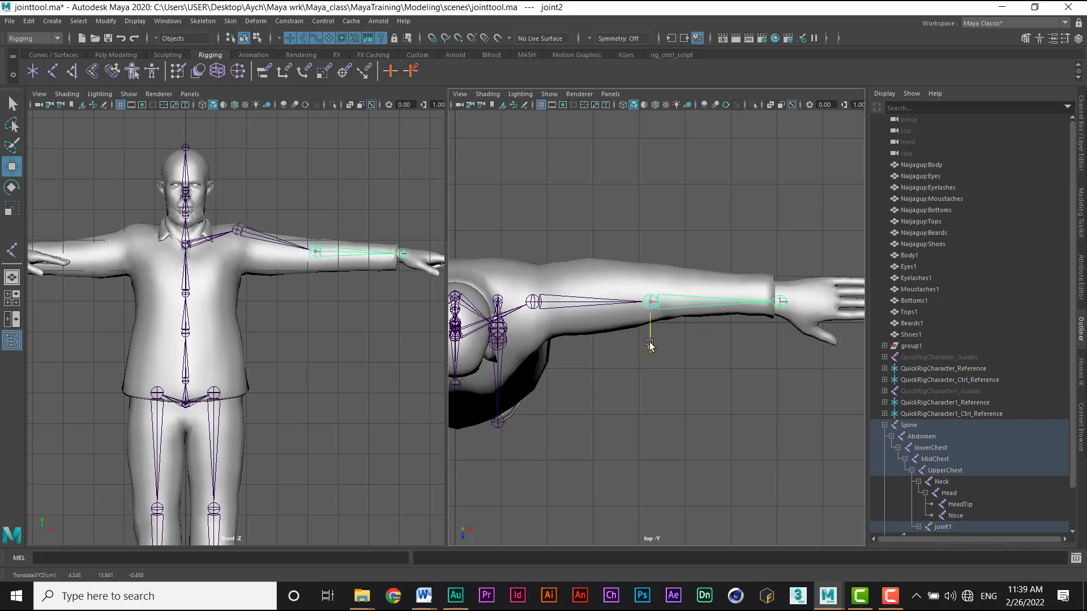
left_click_drag(649, 345, 684, 316)
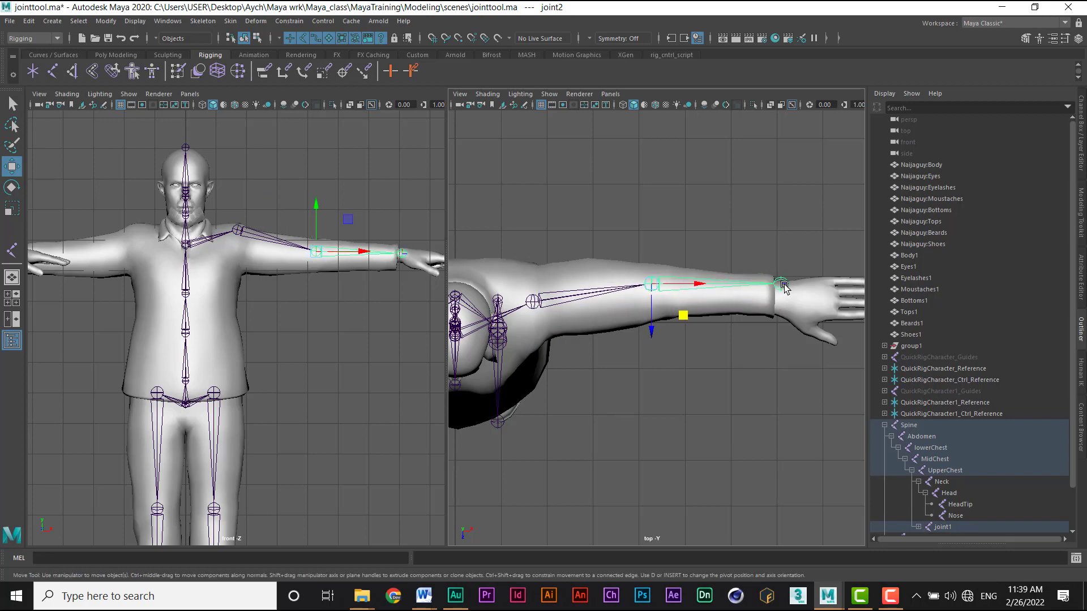
left_click(782, 284)
left_click_drag(781, 330, 776, 350)
left_click_drag(825, 304, 823, 305)
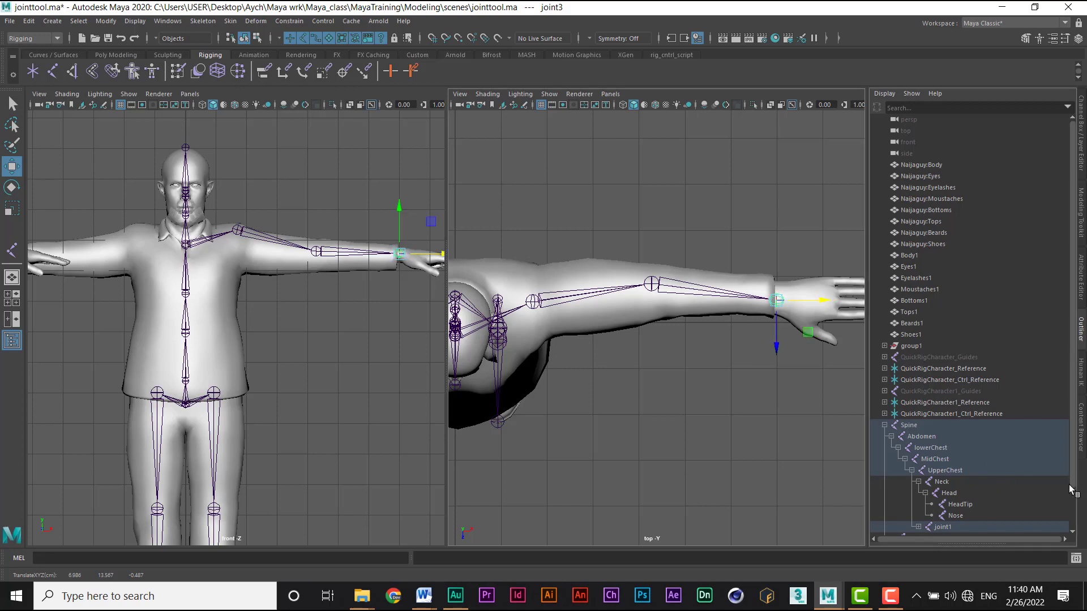
- Rename the left shoulder joint, joint1, as L_shoulder
scroll(896, 502, "down", 2)
left_click(943, 482)
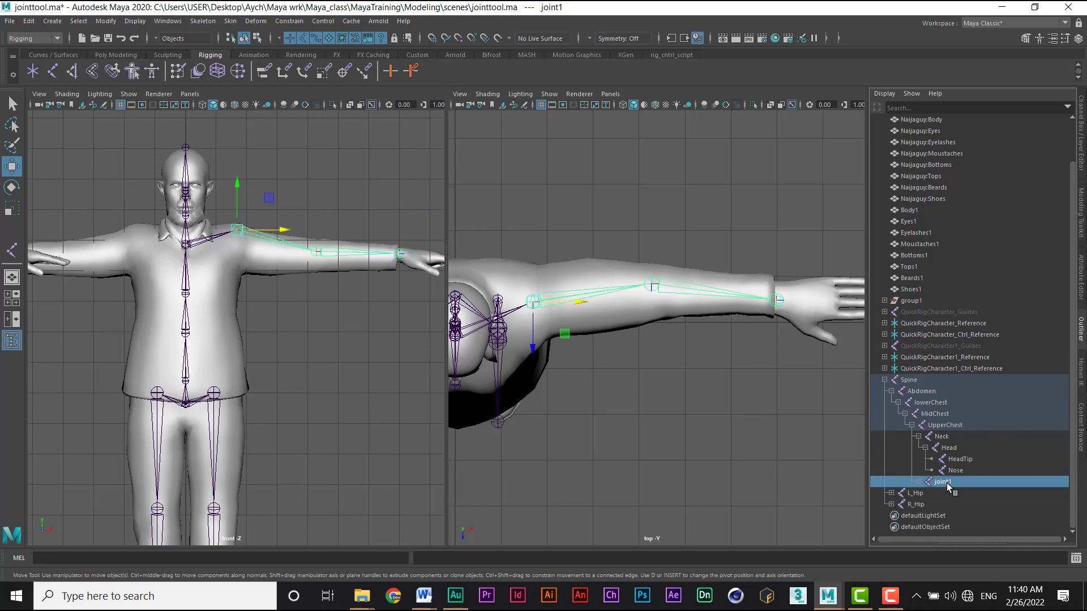
double_click(947, 483)
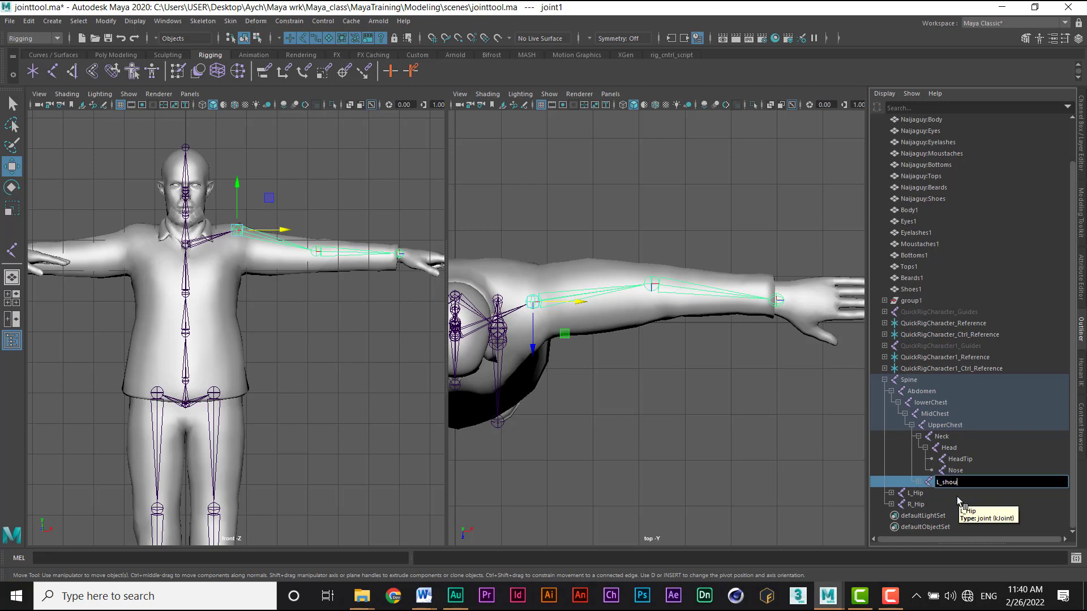
key("Return")
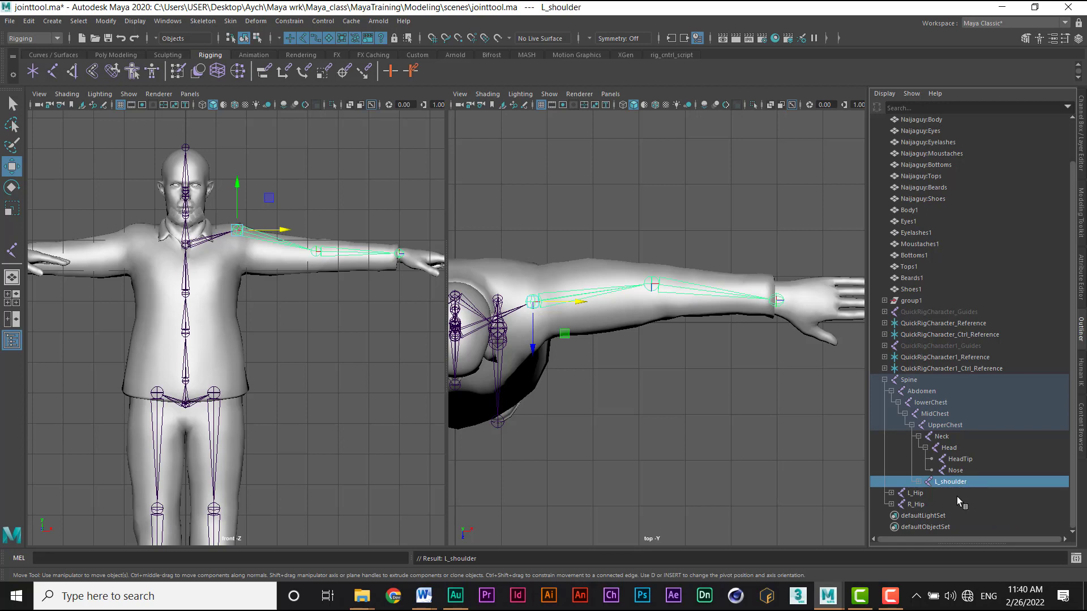
- Rename the elbow joint under L_shoulder as L_Knee and expand it to show its child joint
left_click(918, 482)
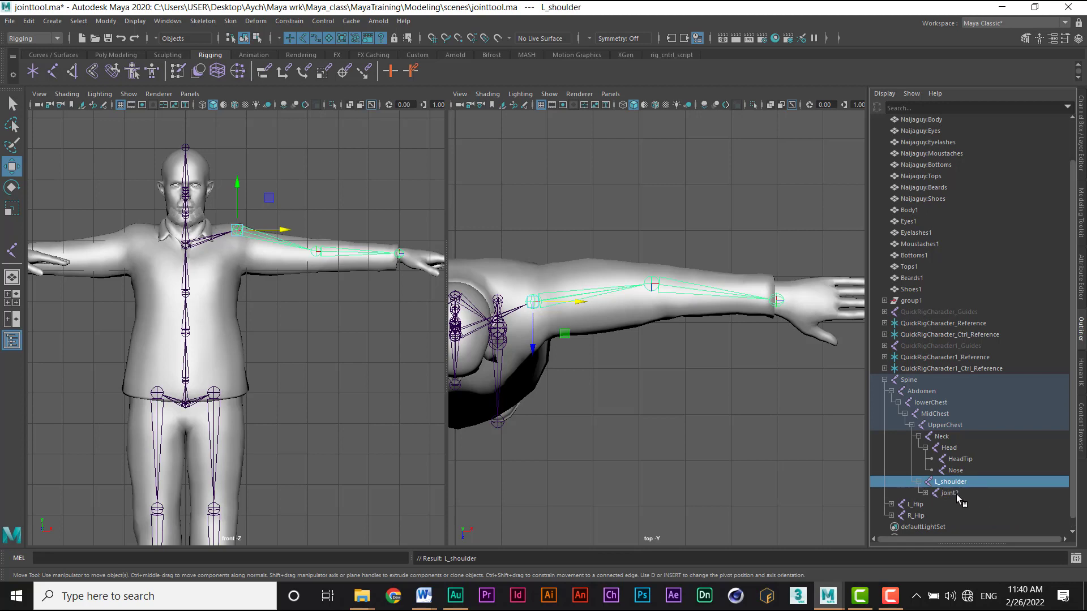
double_click(956, 495)
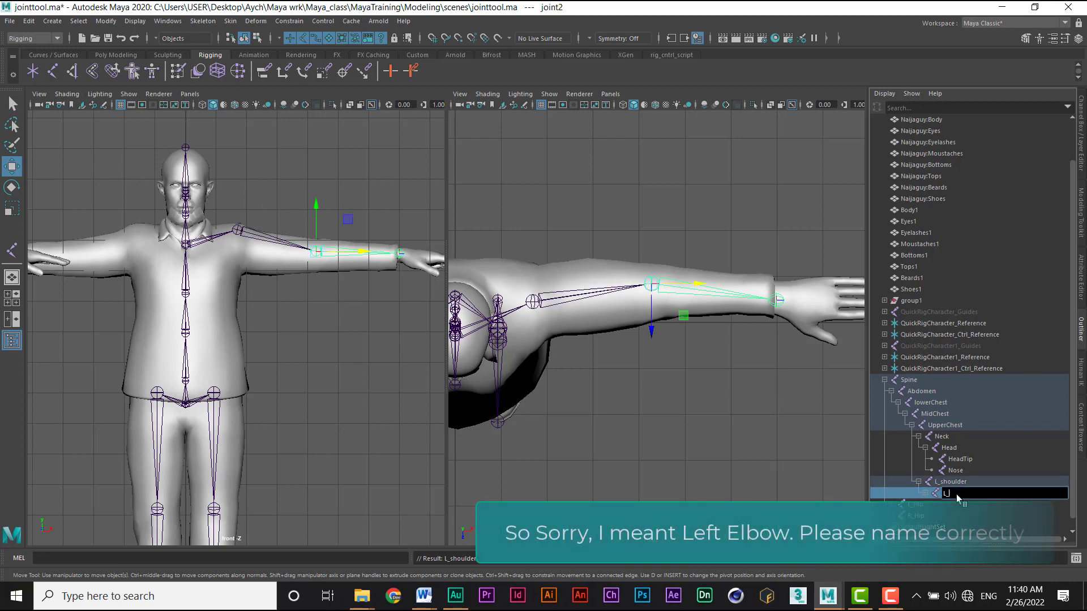
type("L_Kn")
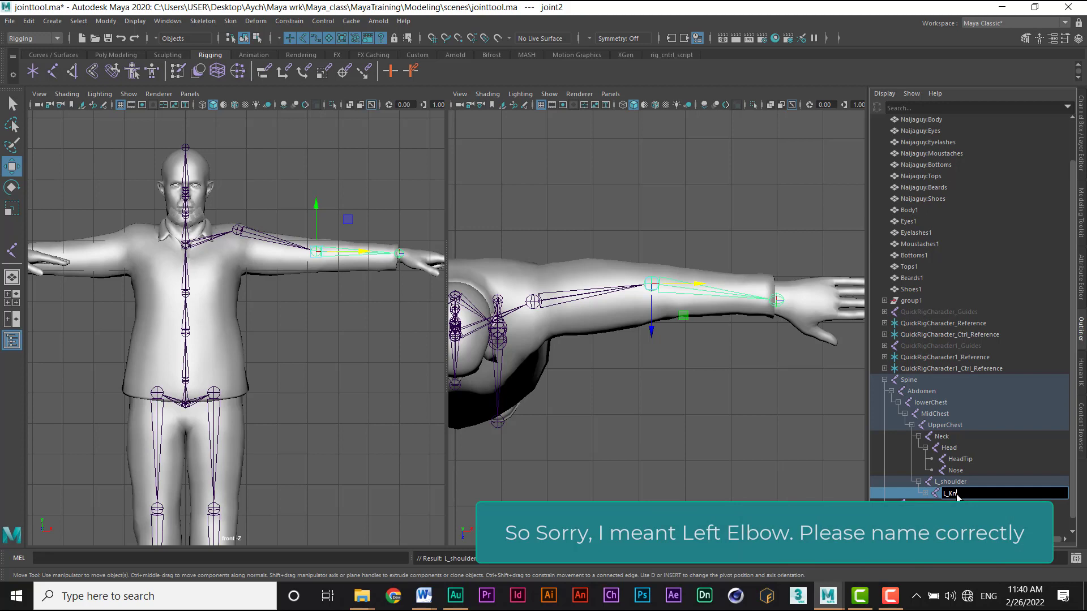
type("ee")
key("Return")
left_click(925, 493)
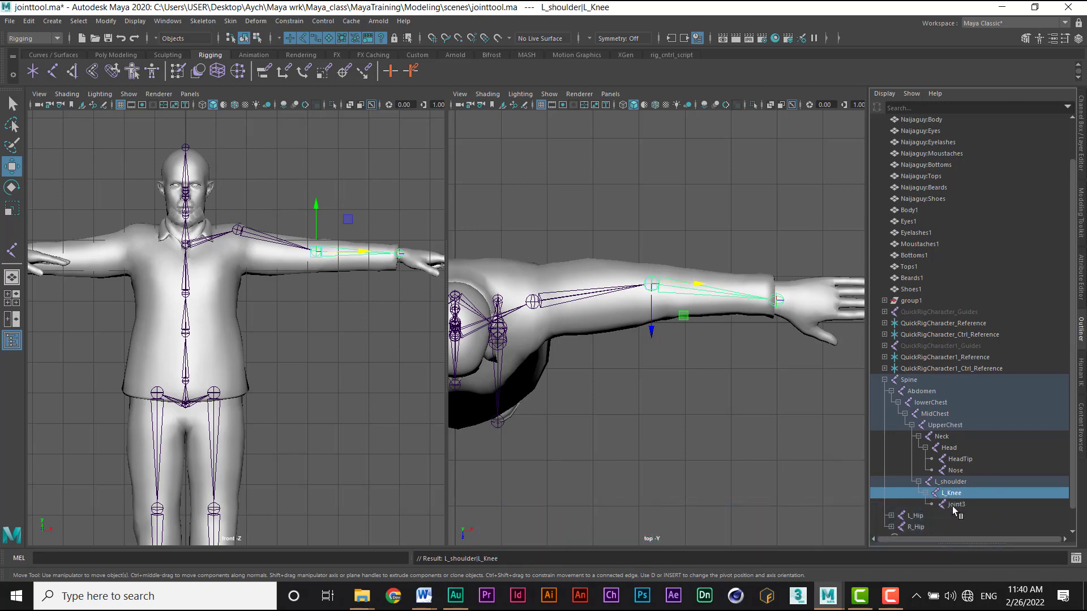
- Rename the wrist joint, joint3, under L_Knee as L_wrist
double_click(955, 504)
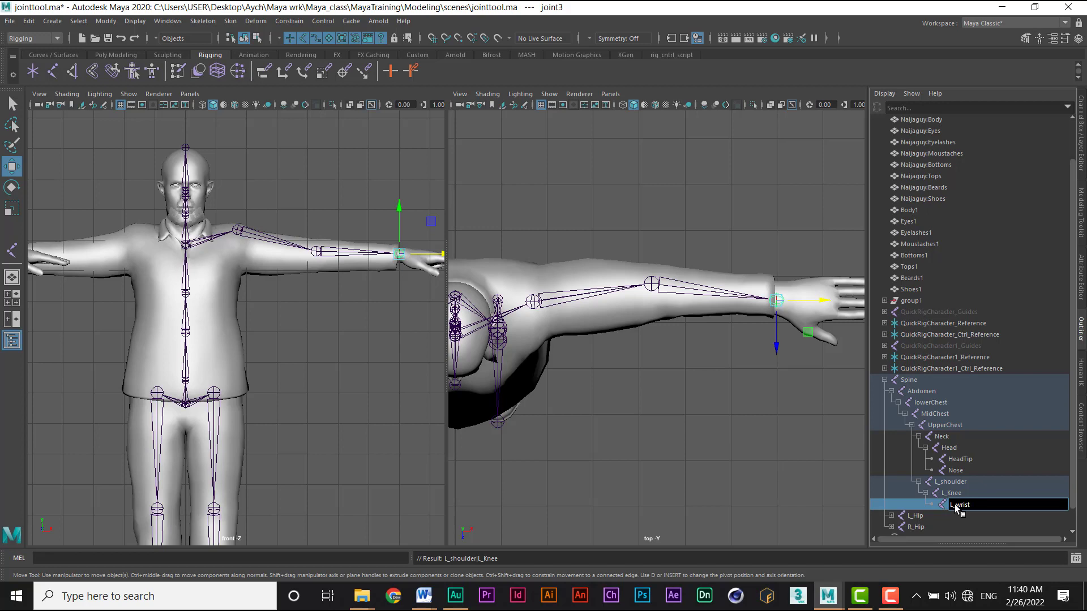
key("Return")
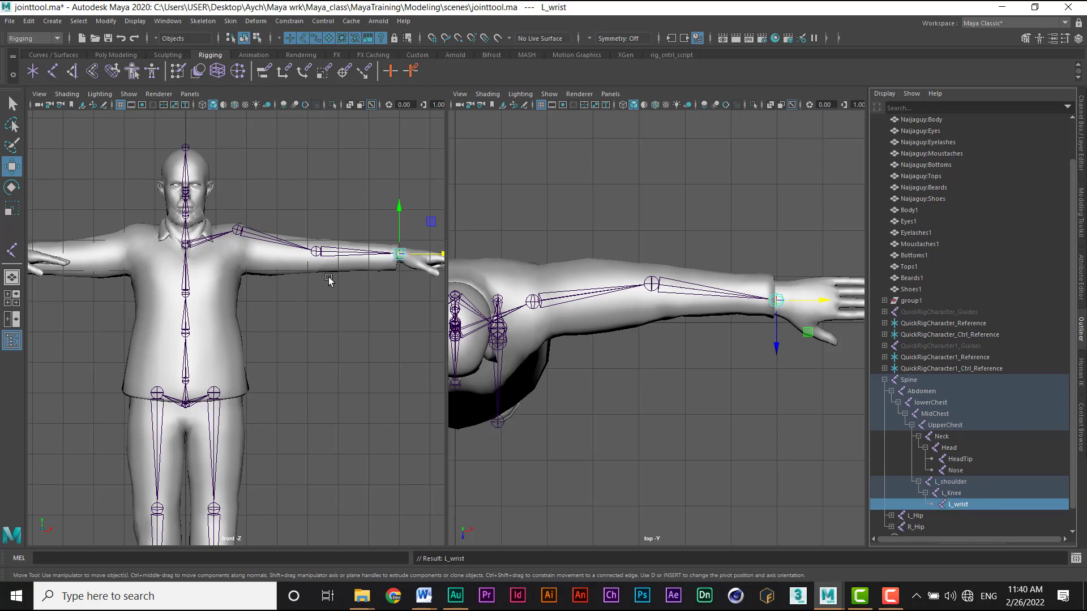
- Enable snapping to projected center and add a three-joint thumb chain from L_wrist, ending at the thumb tip
middle_click_drag(330, 278, 210, 321, "alt")
right_click_drag(267, 310, 408, 318, "alt")
middle_click_drag(328, 299, 250, 334, "alt")
right_click_drag(250, 335, 318, 335, "alt")
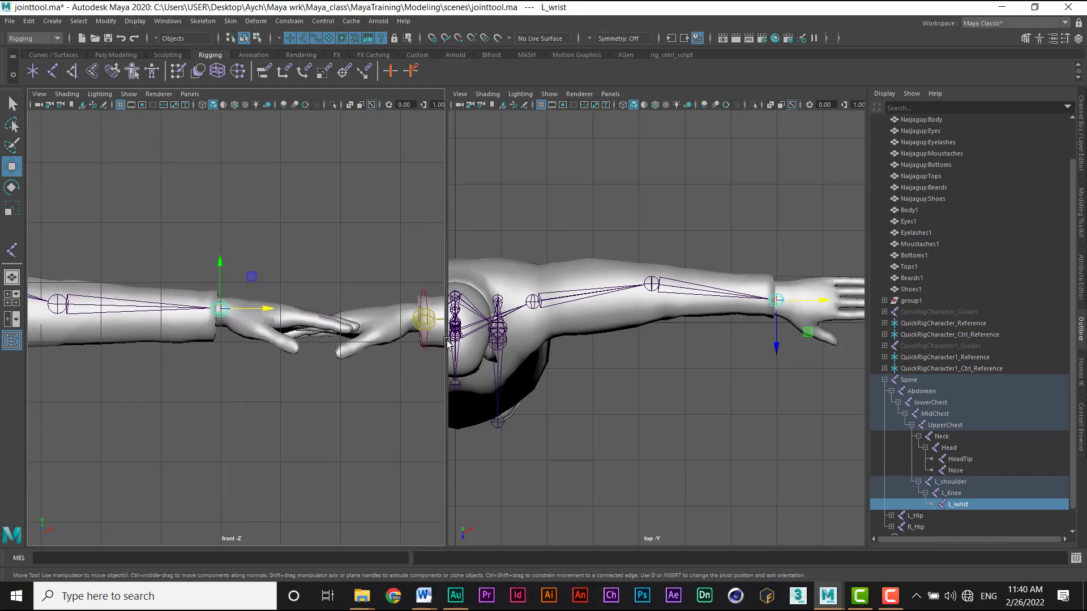
middle_click_drag(780, 332, 658, 344, "alt")
right_click_drag(658, 344, 789, 343, "alt")
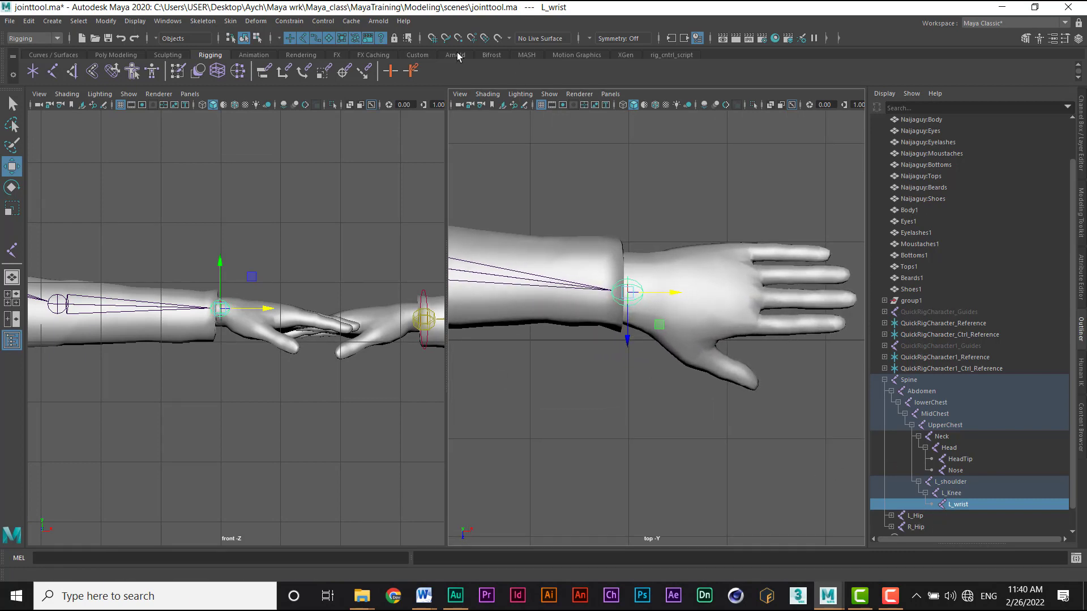
left_click(10, 257)
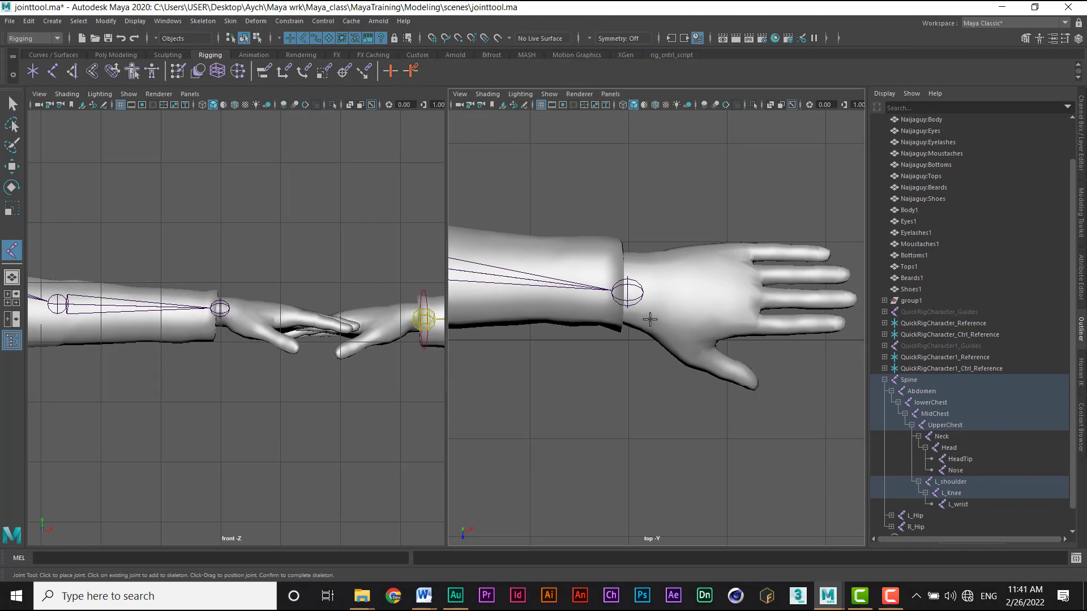
left_click(472, 38)
left_click(627, 292)
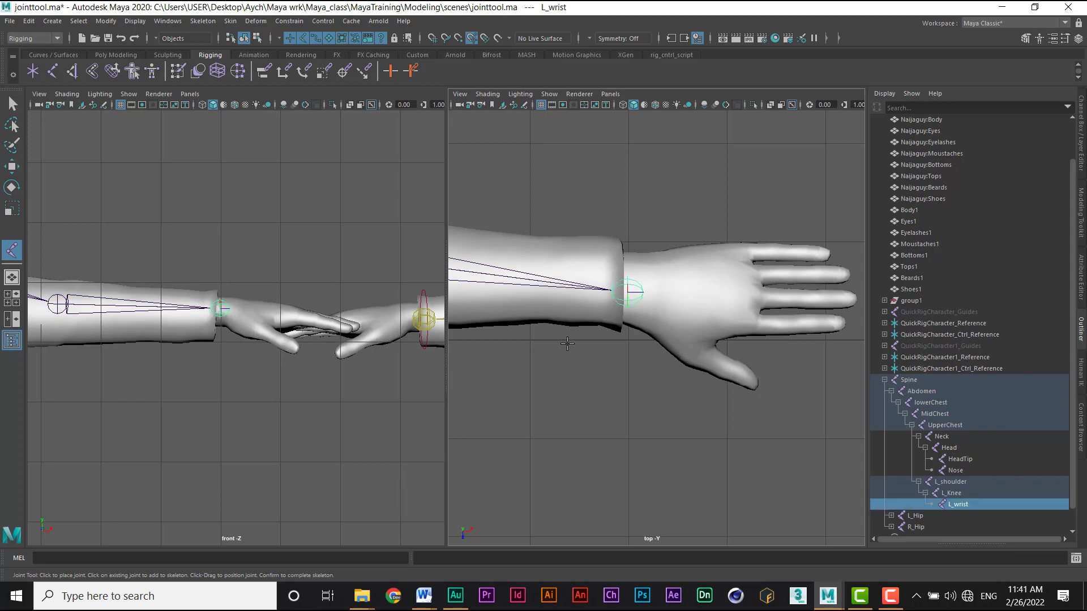
left_click(255, 326)
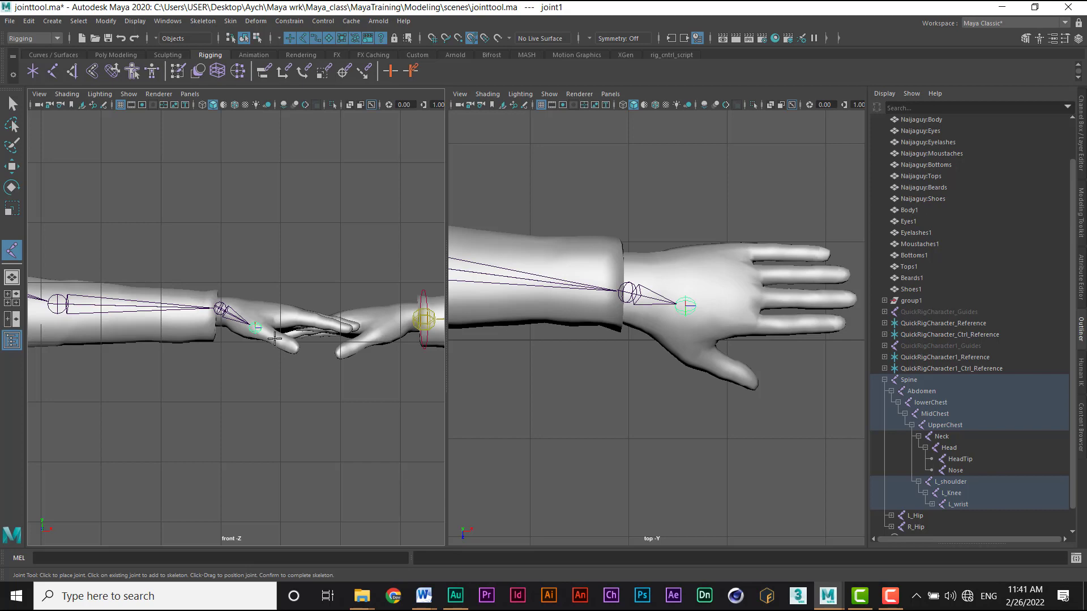
left_click(274, 338)
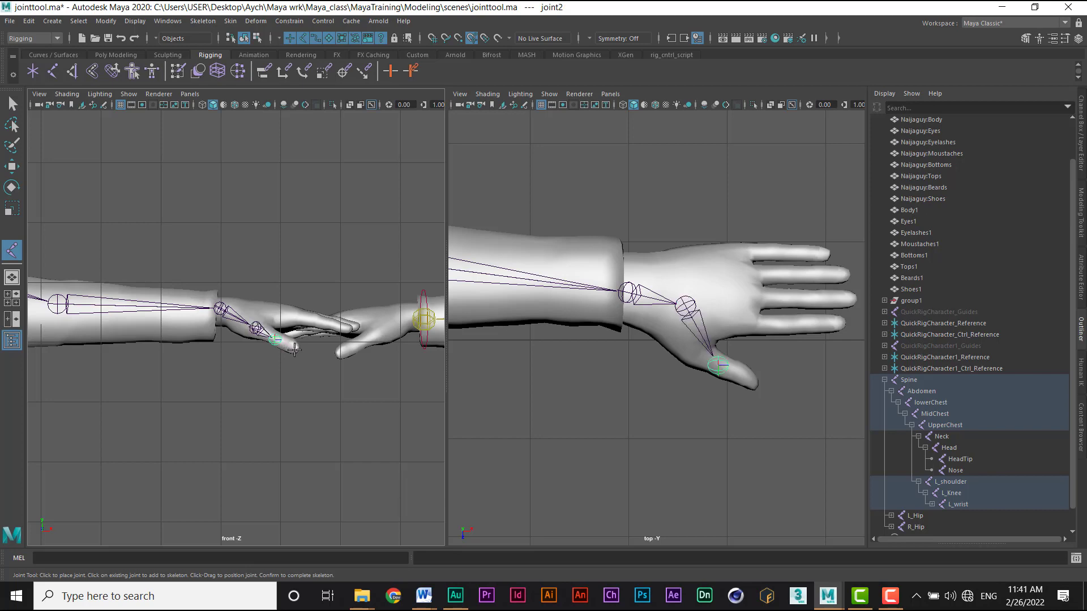
left_click(295, 350)
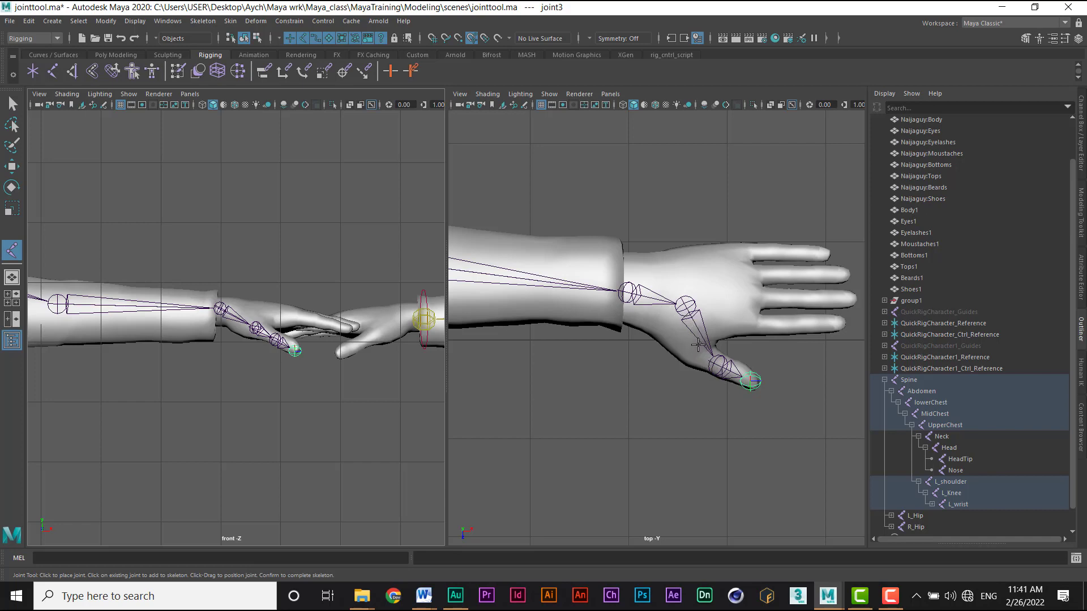
key("Return")
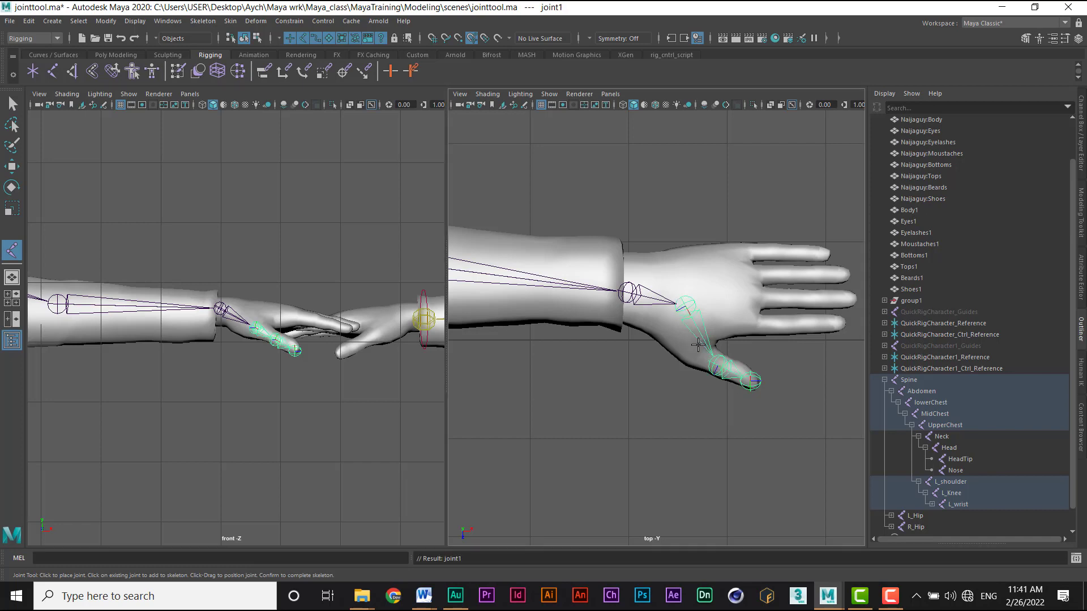
- Move the first thumb joint to the base of the thumb and fit the second joint inside the thumb in the top view
left_click(17, 168)
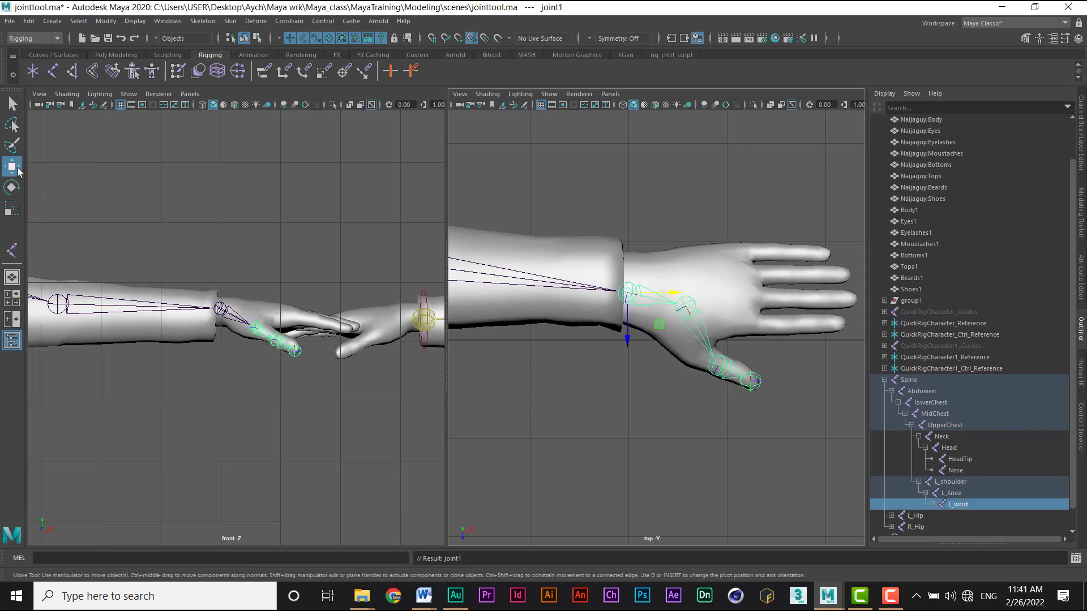
left_click(650, 326)
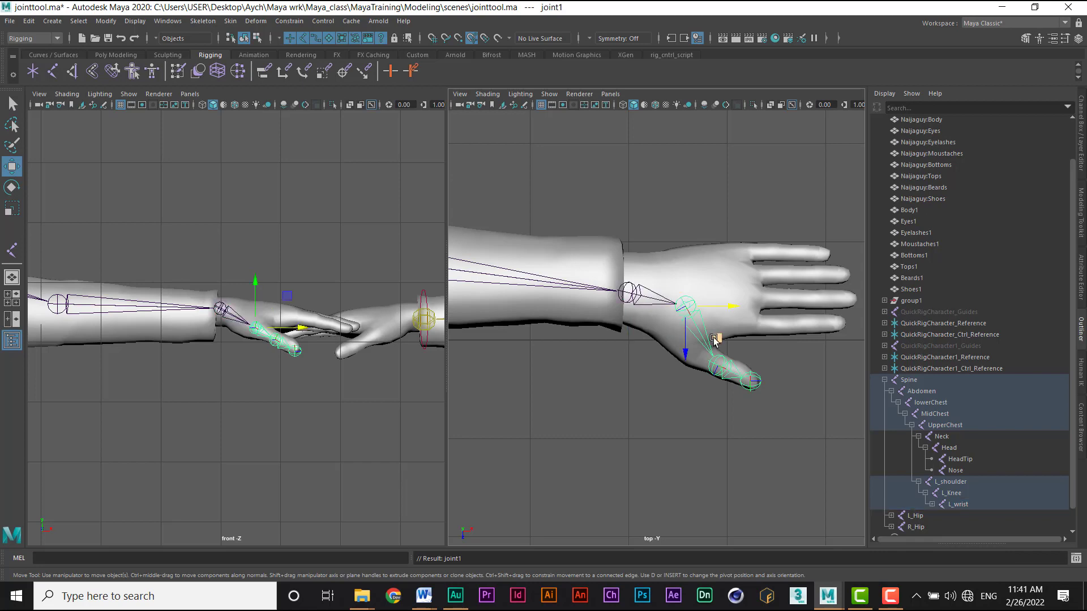
middle_click_drag(716, 341, 693, 356)
left_click(730, 418)
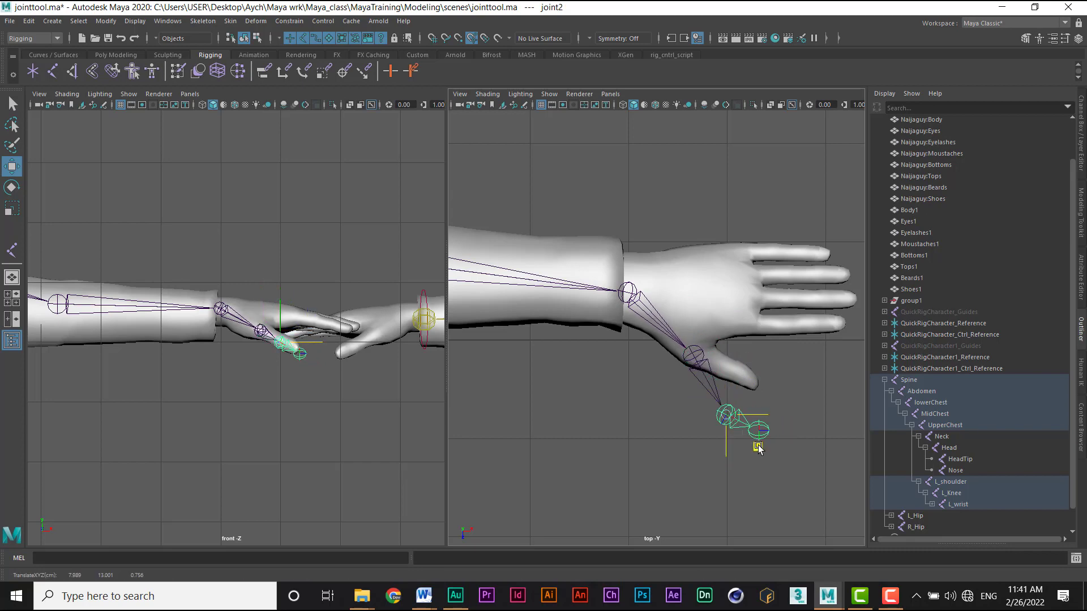
middle_click_drag(757, 444, 749, 399)
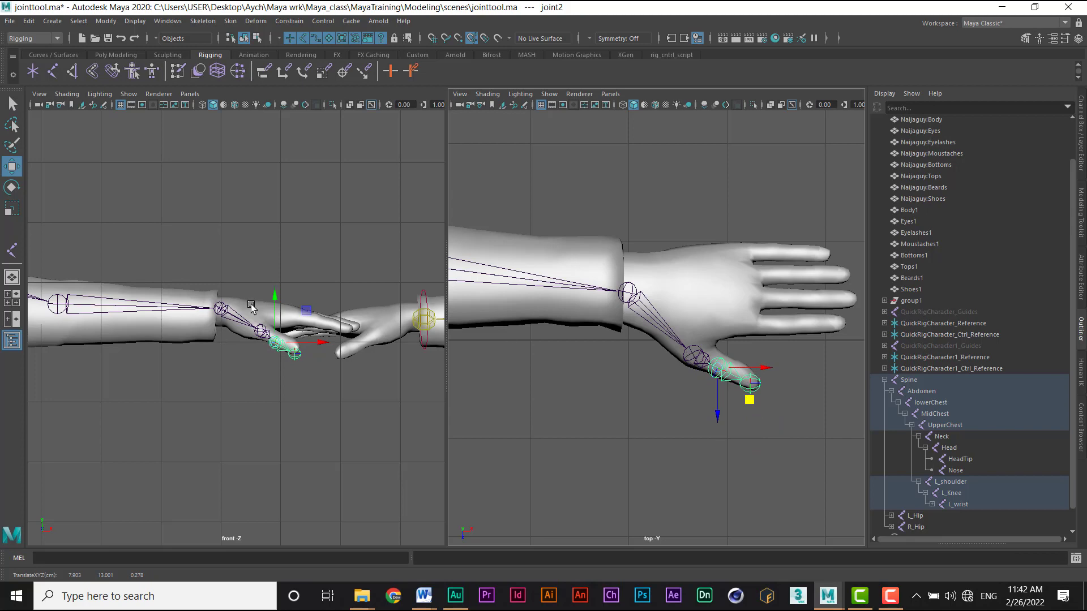
- Raise the second thumb joint slightly in the front view and fine-tune the first two thumb joints in the top view
left_click_drag(274, 296, 274, 289)
left_click(694, 355)
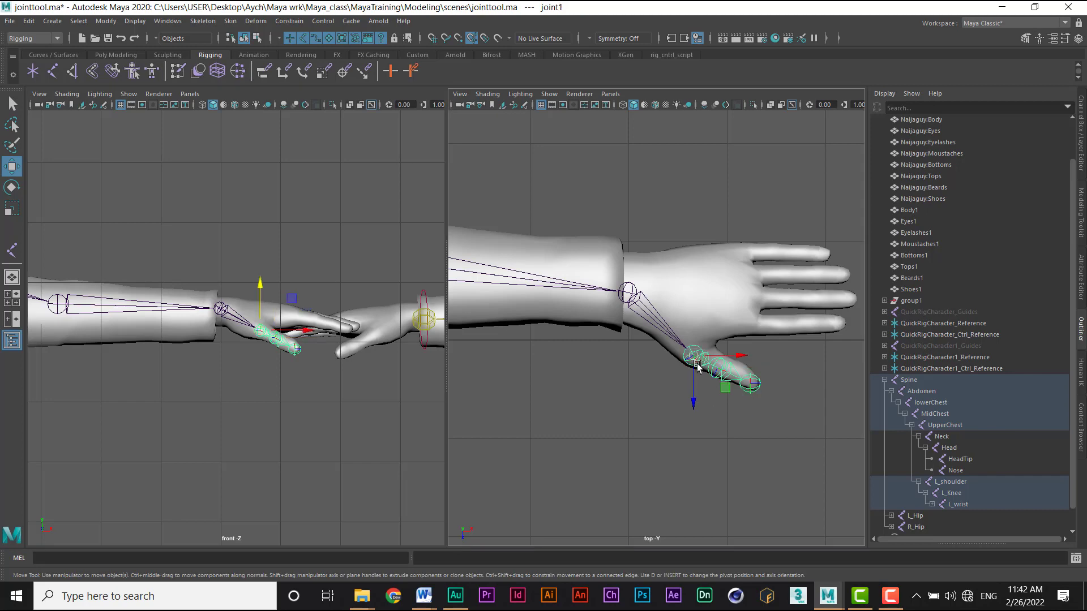
left_click_drag(719, 386, 752, 402)
left_click(748, 377)
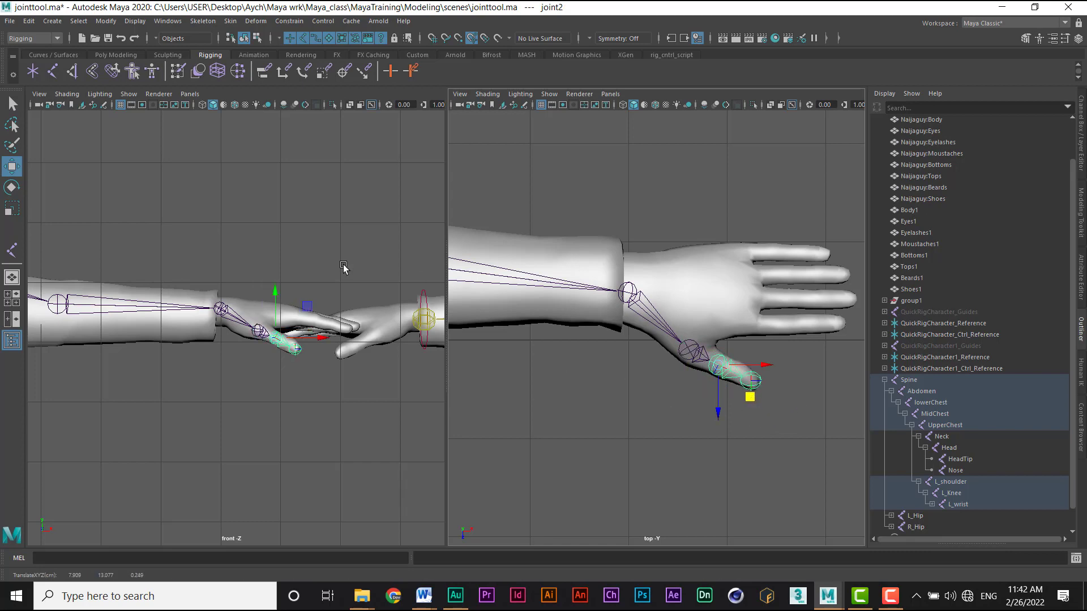
- Add a four-joint index finger chain from L_wrist in the top view, running from the knuckle to the fingertip
left_click(12, 250)
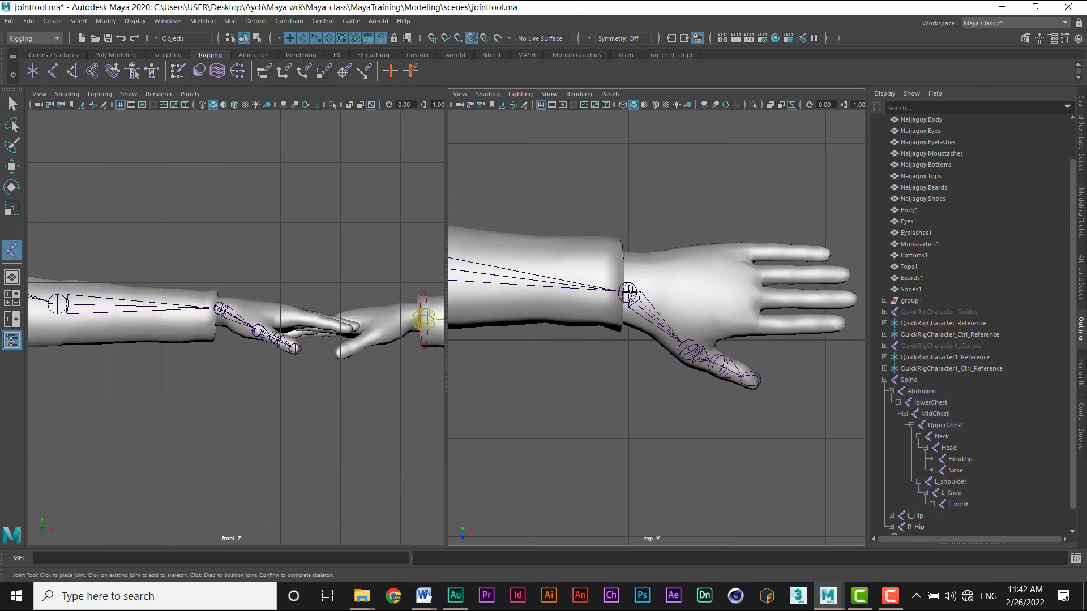
left_click(628, 292)
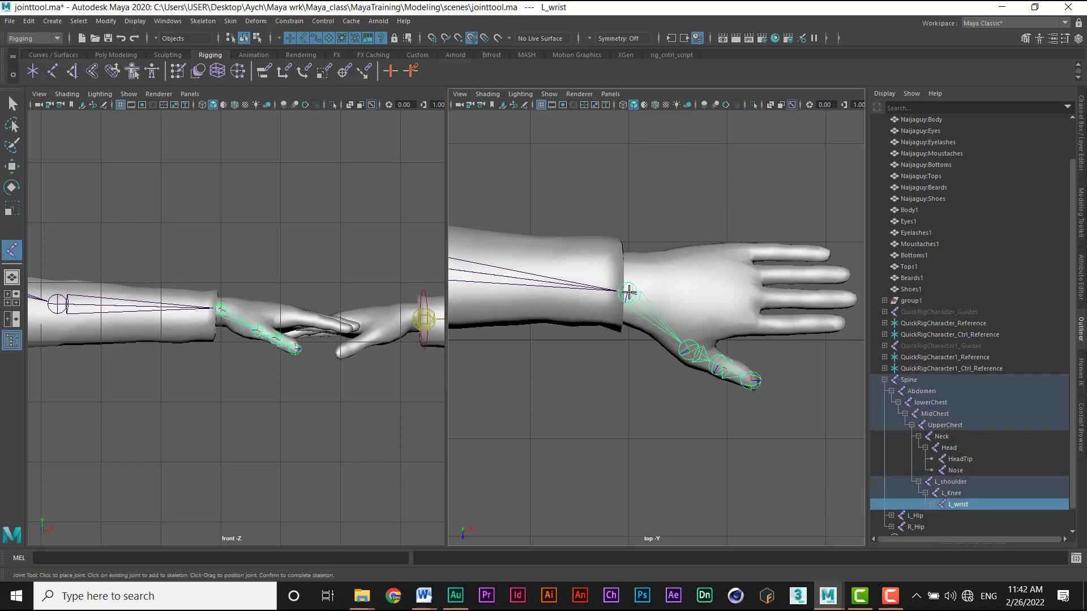
left_click(750, 320)
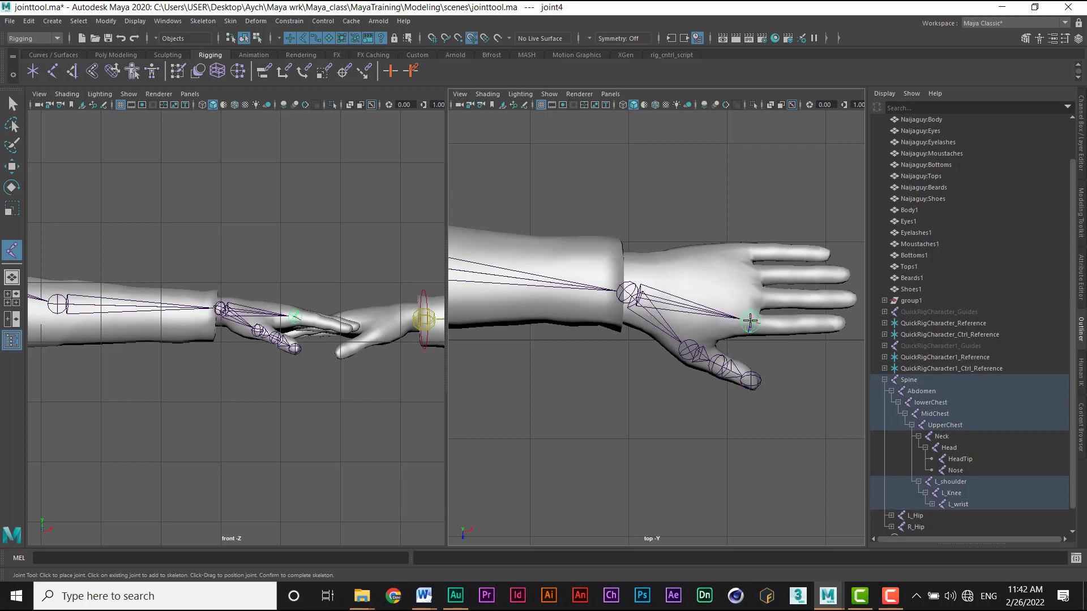
left_click(786, 323)
left_click(817, 323)
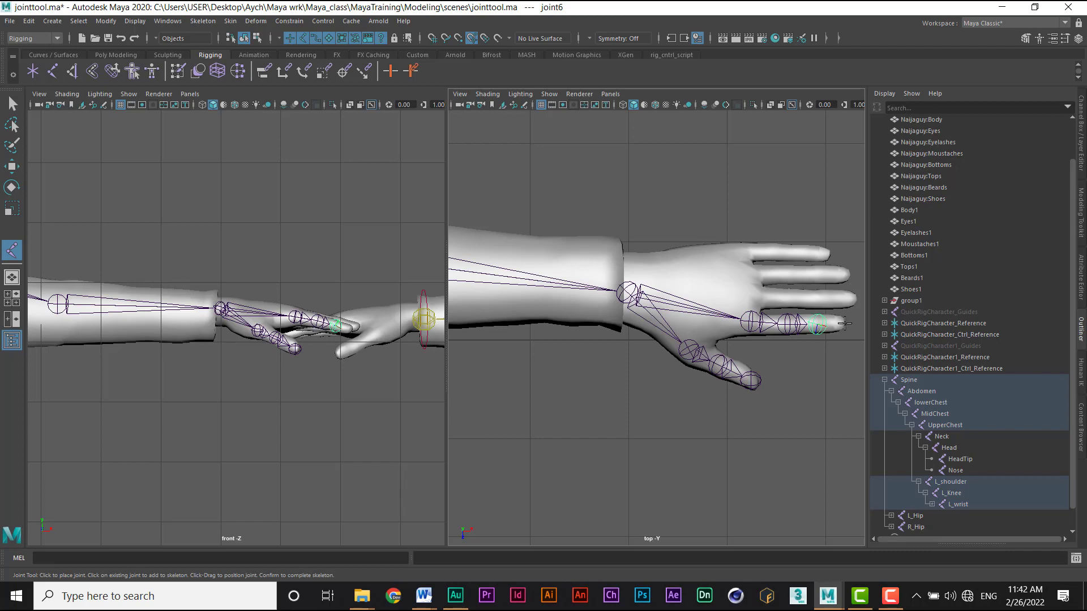
left_click(844, 323)
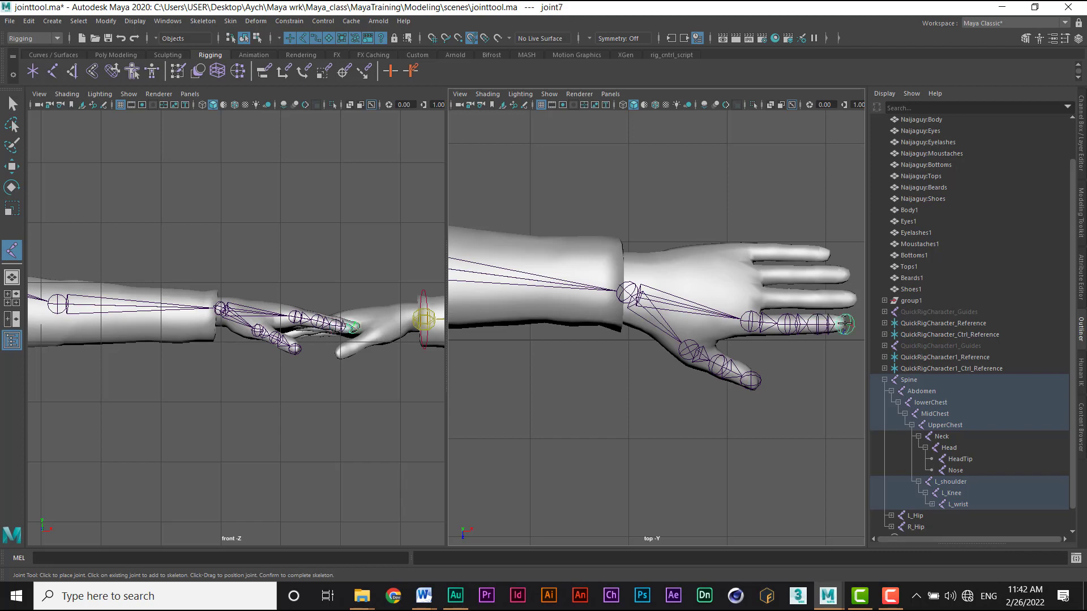
key("Return")
- Return to L_wrist in the hierarchy and add a four-joint middle finger chain from the knuckle to the fingertip
key("Up")
key("Up")
key("Up")
key("Up")
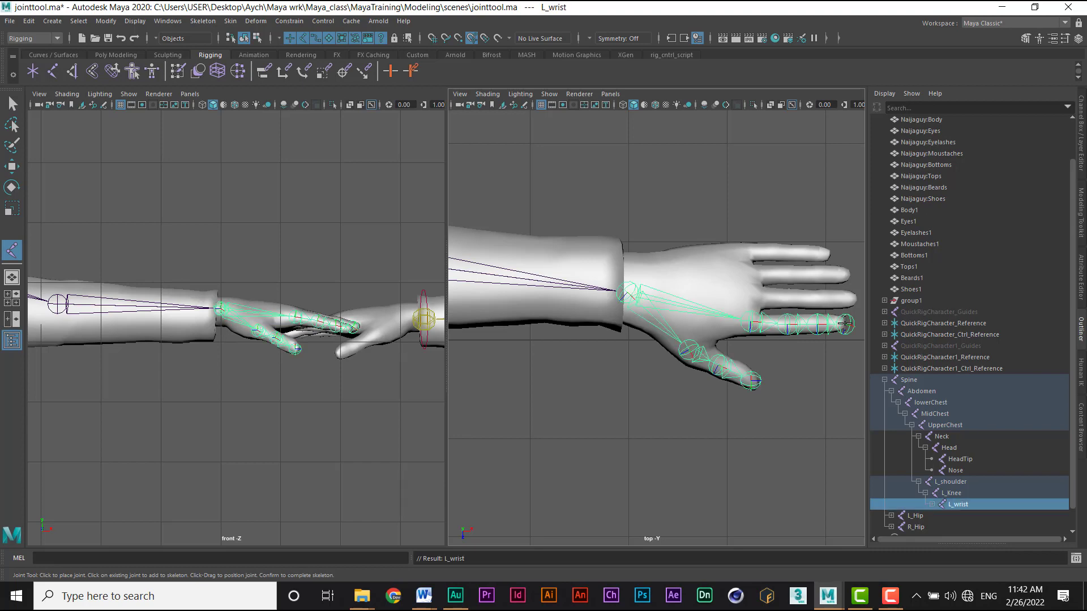
left_click(760, 292)
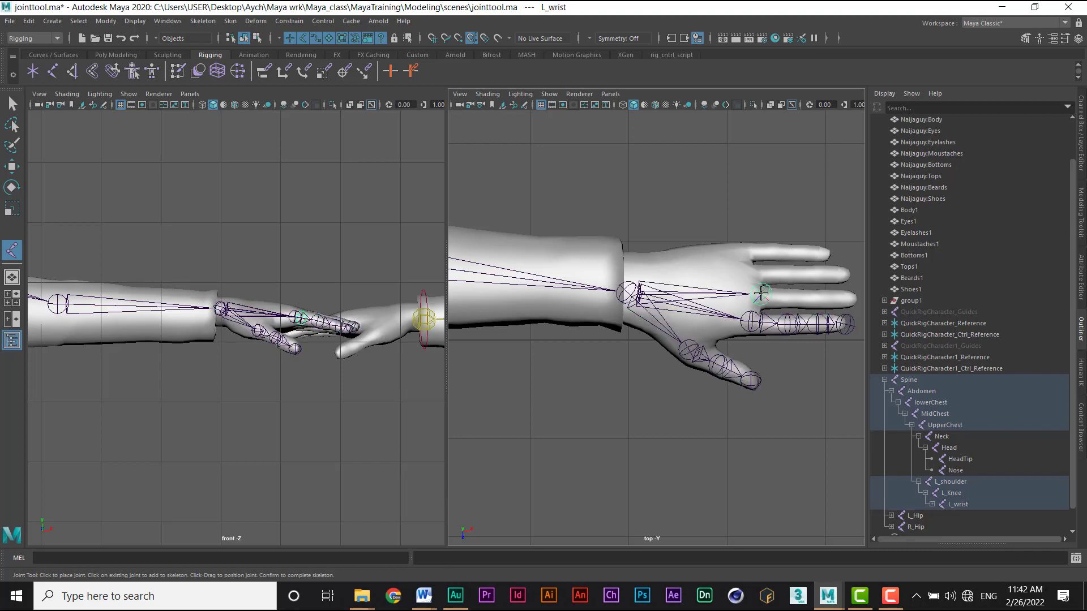
left_click(789, 297)
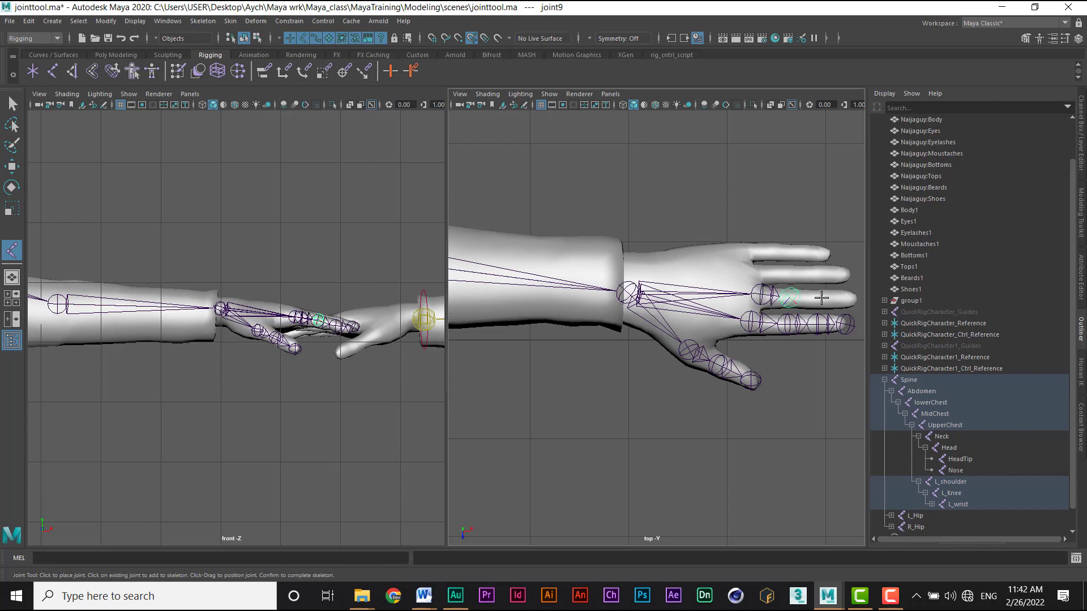
left_click(821, 297)
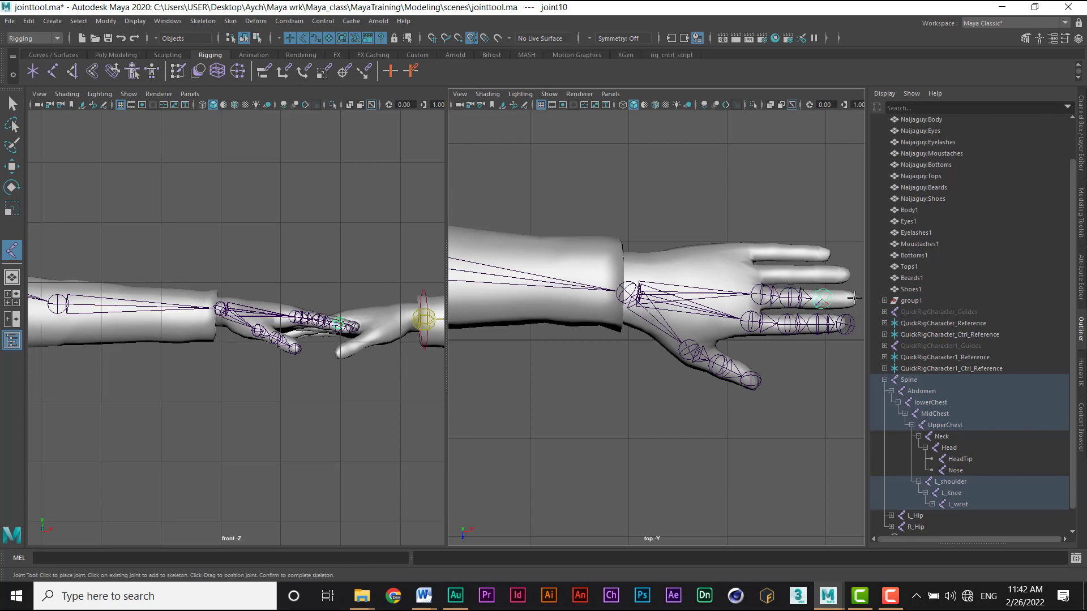
left_click(854, 297)
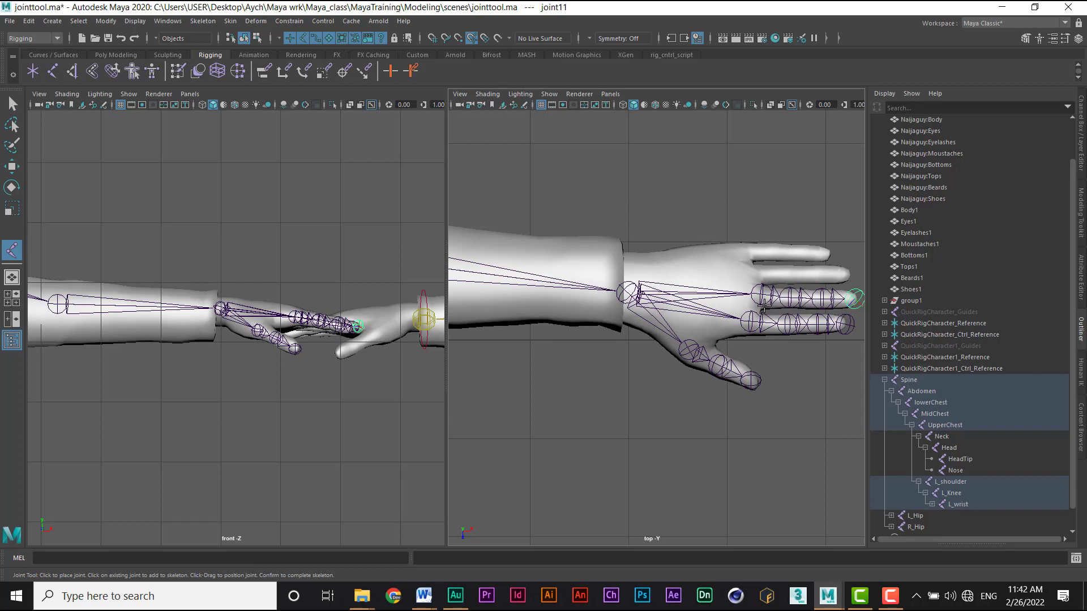
- Finish the middle finger chain and branch a four-joint ring finger chain from L_wrist, ending at the fingertip
key("Return")
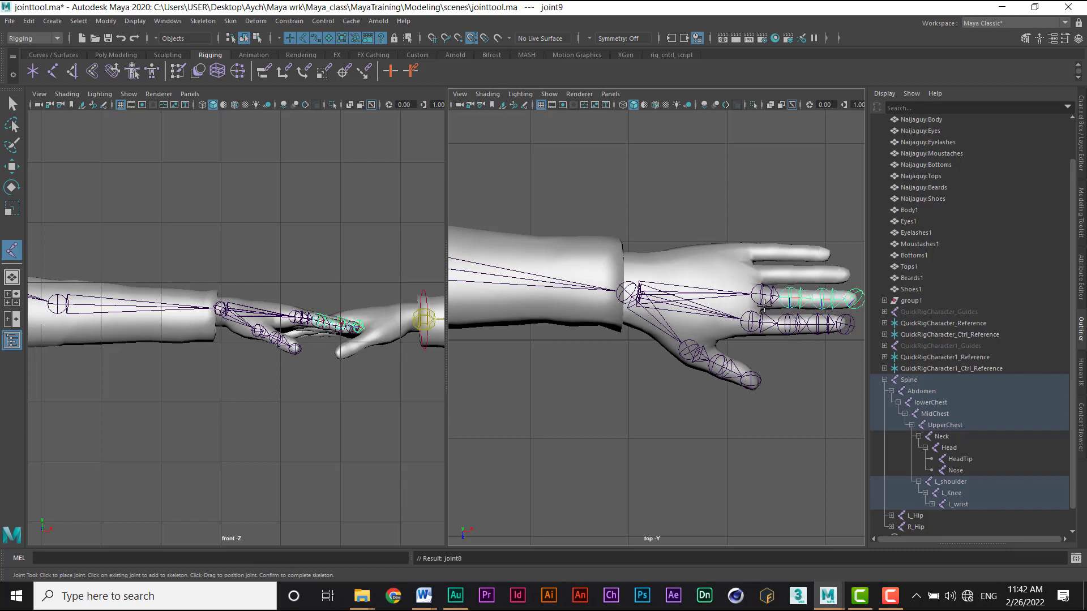
left_click(752, 271)
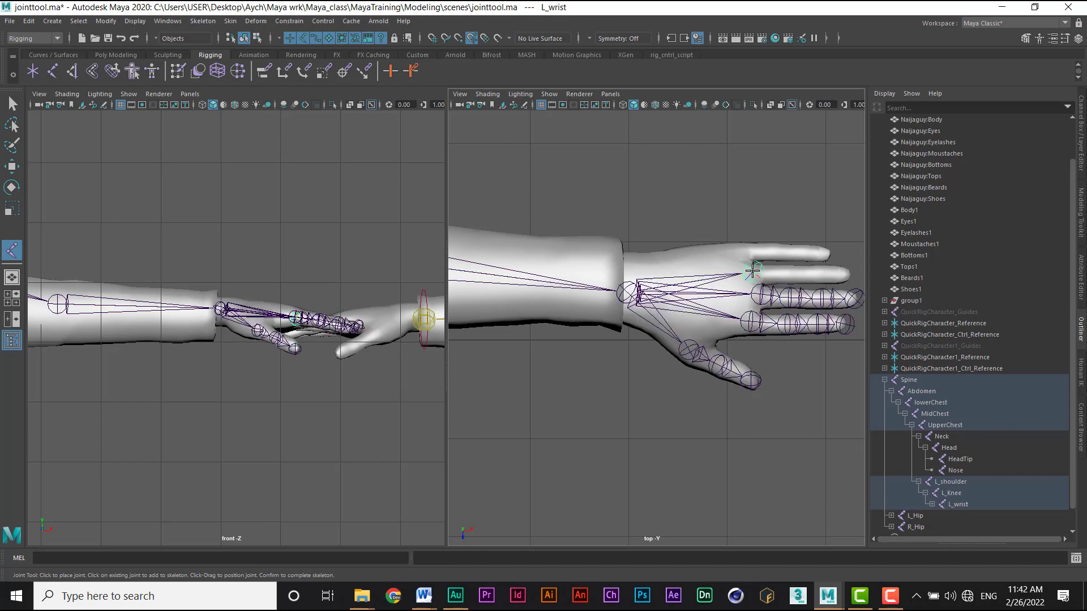
left_click(787, 272)
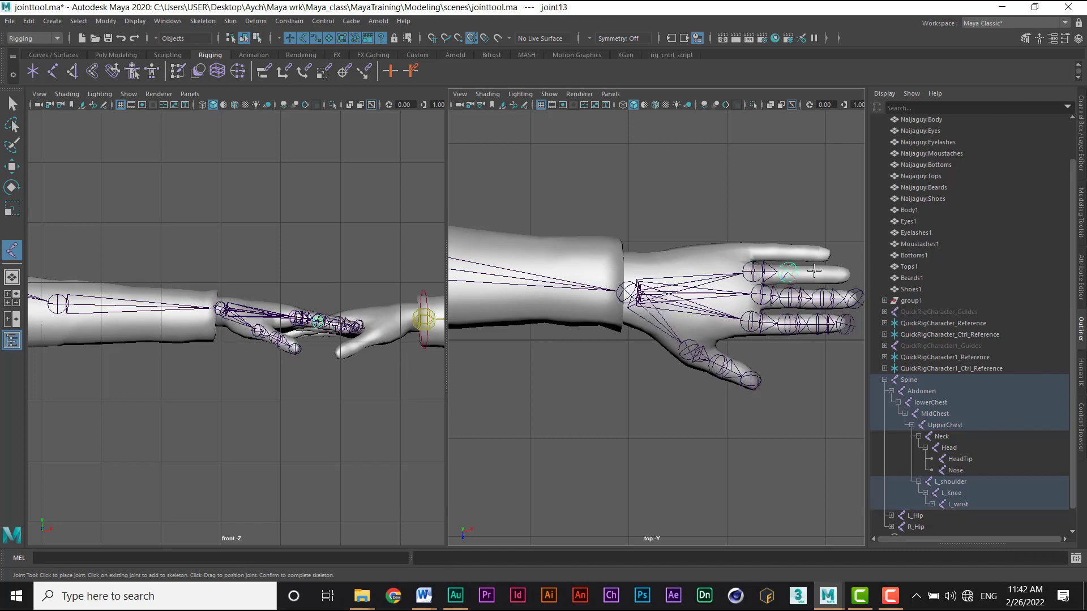
left_click(815, 272)
left_click(846, 274)
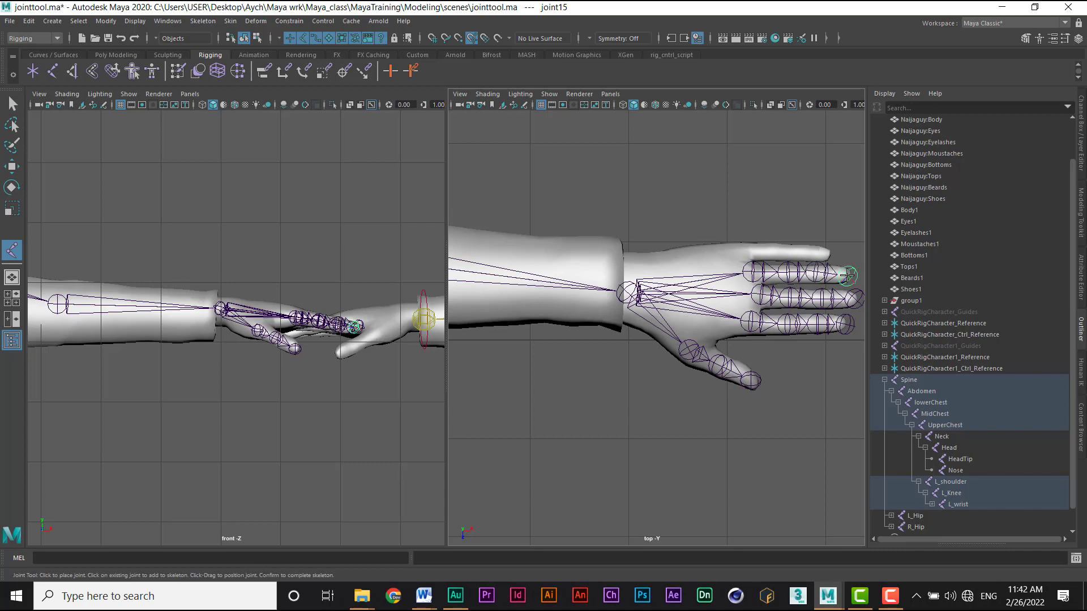
- Finish the ring finger chain and branch a four-joint little finger chain from L_wrist, then switch to the Move tool
key("Return")
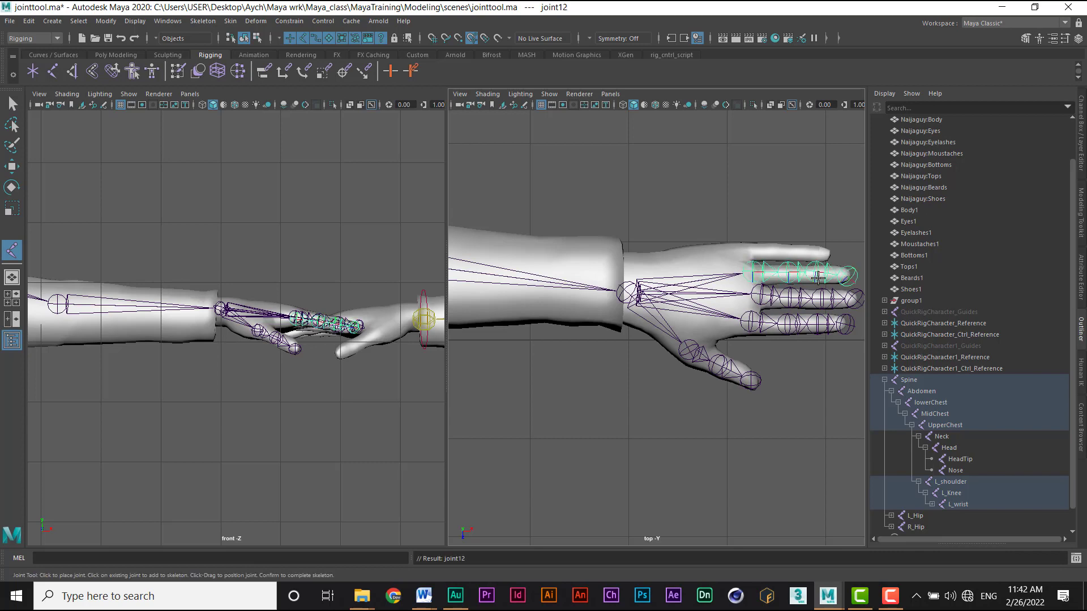
left_click(744, 248)
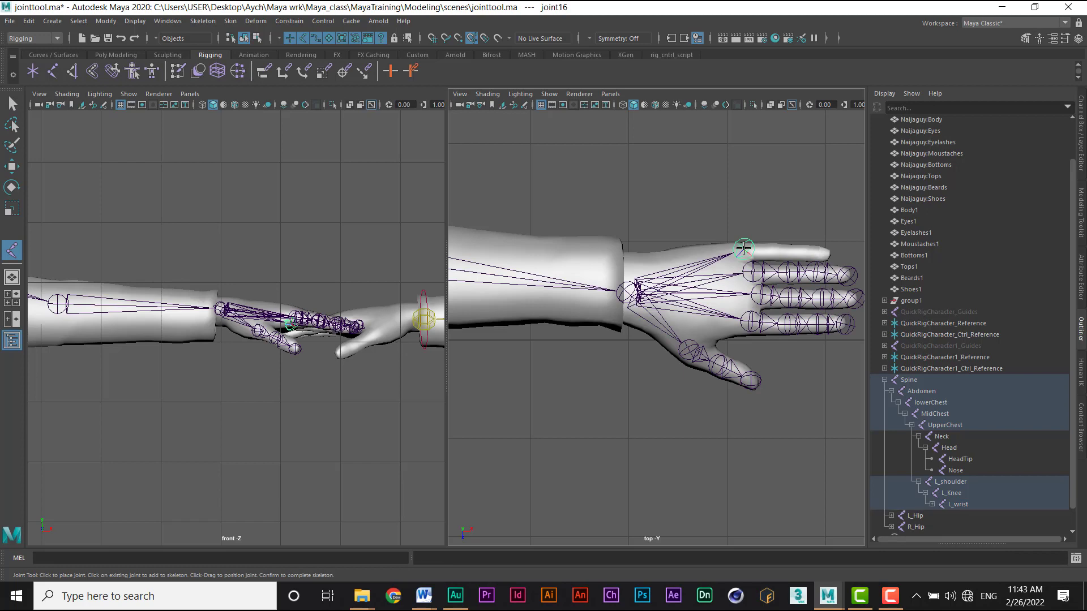
left_click(778, 249)
left_click(809, 250)
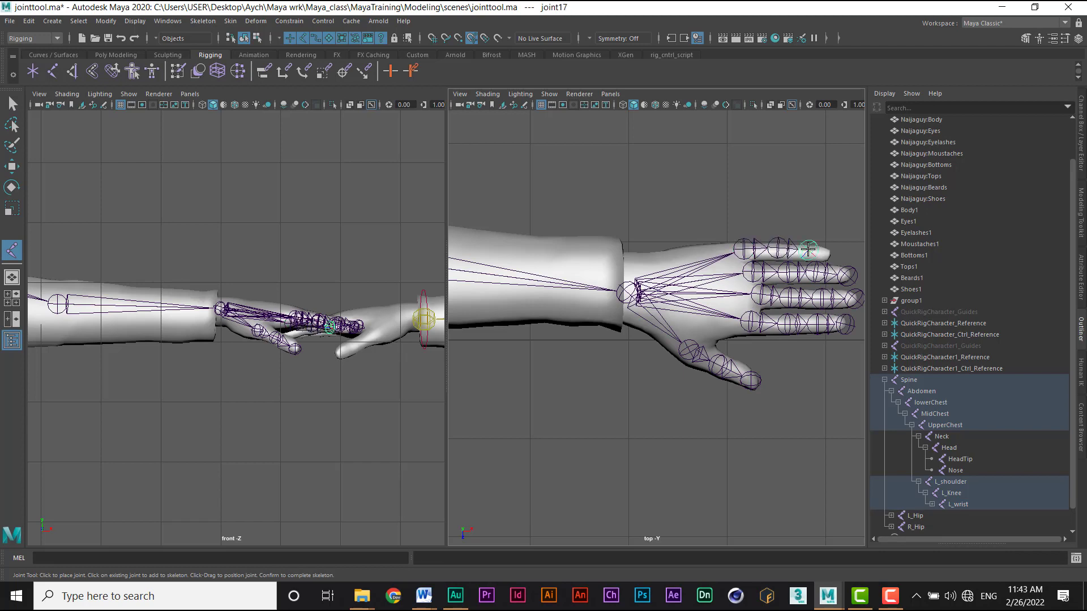
left_click(828, 255)
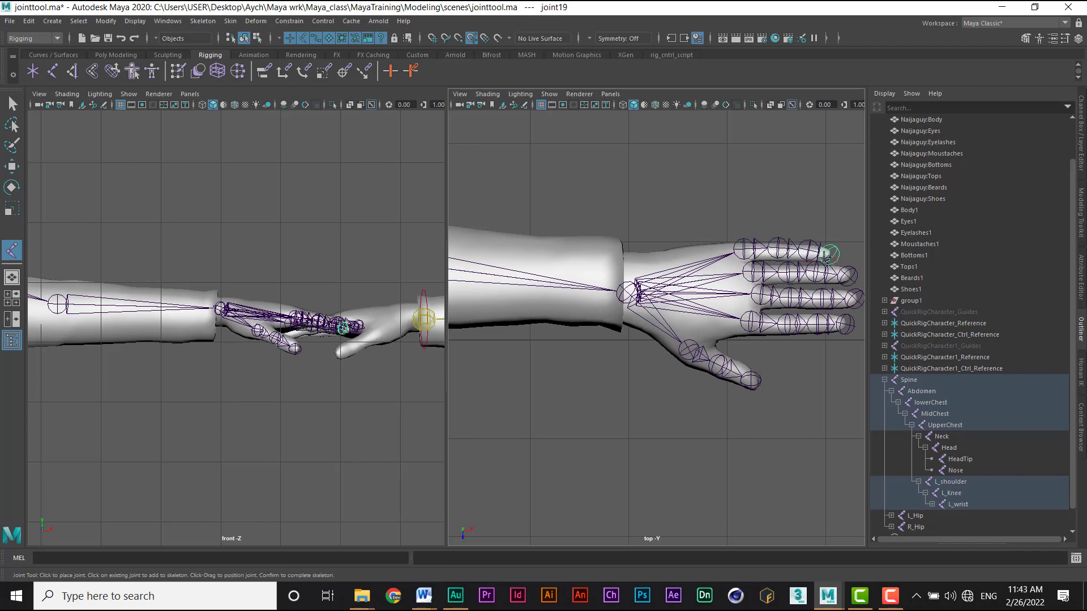
key("w")
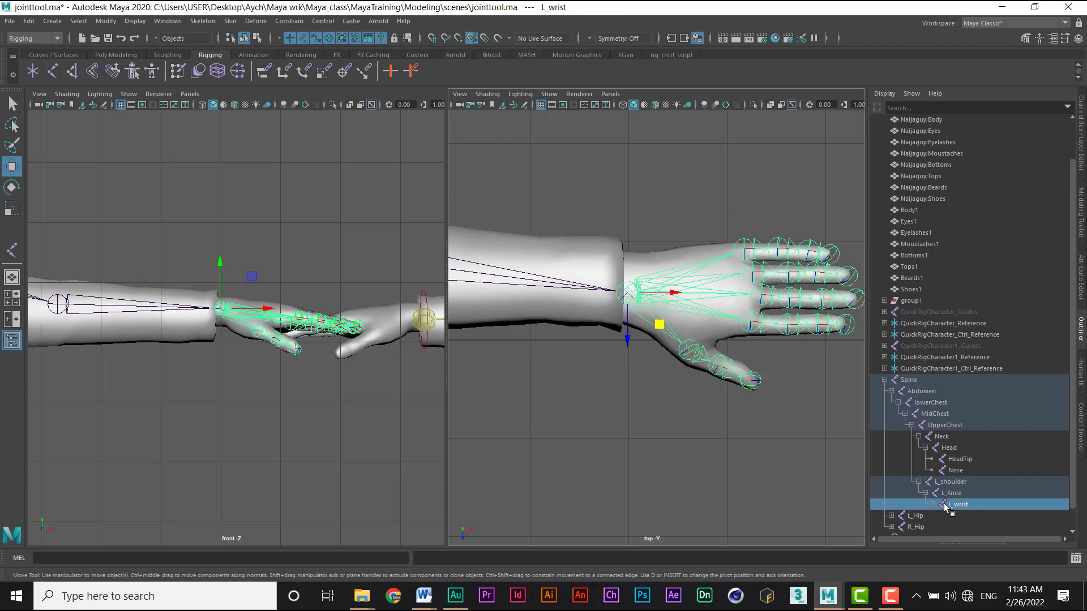
- Expand L_wrist in the hierarchy and rename the thumb chain's first joint as L_Thumb
scroll(1064, 489, "down", 2)
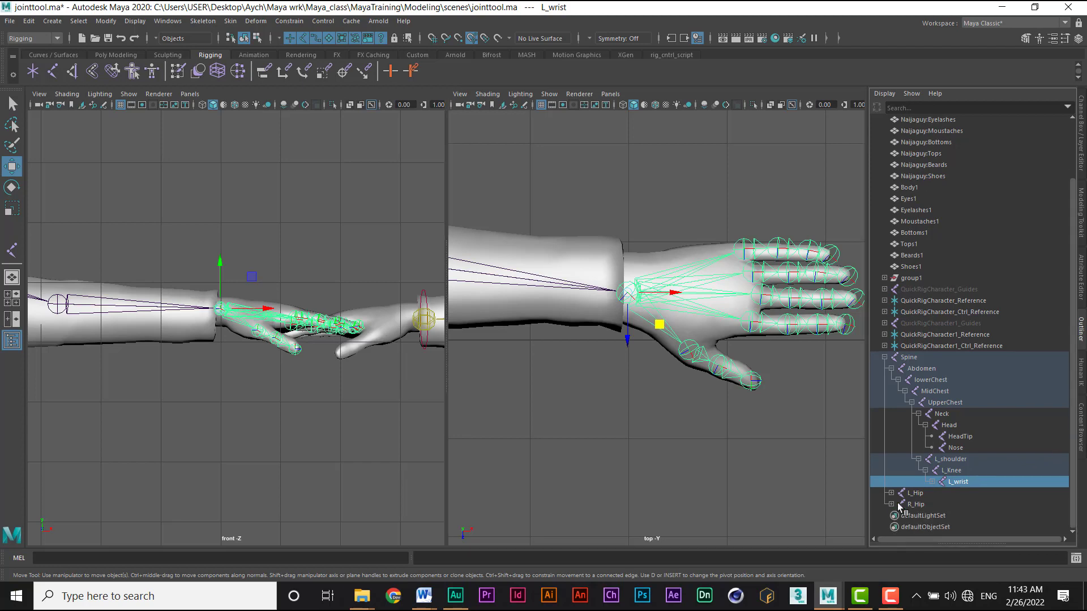
left_click(932, 483)
left_click(961, 494)
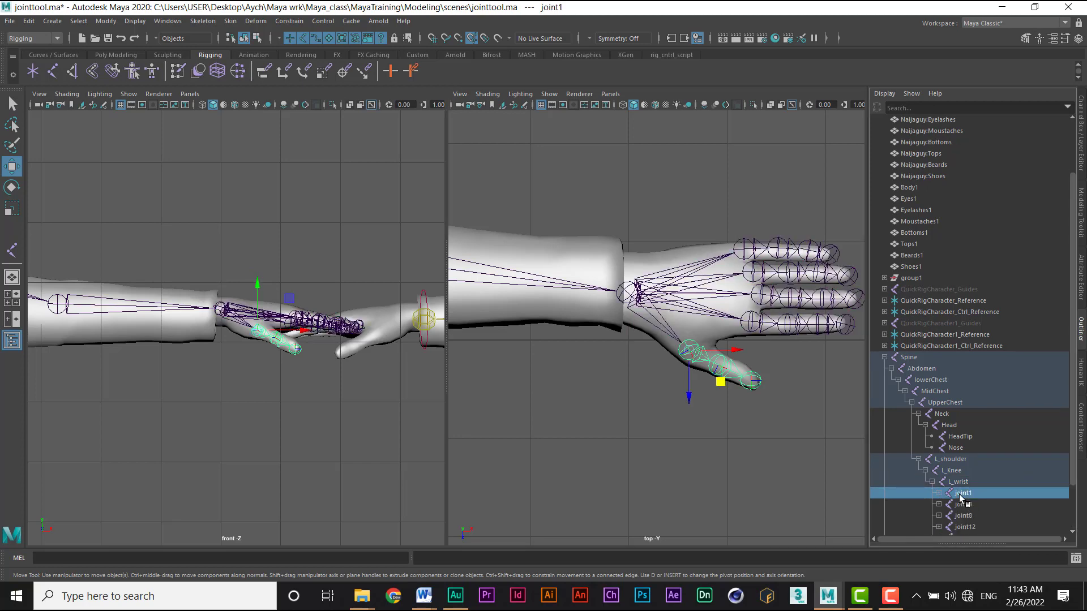
double_click(961, 493)
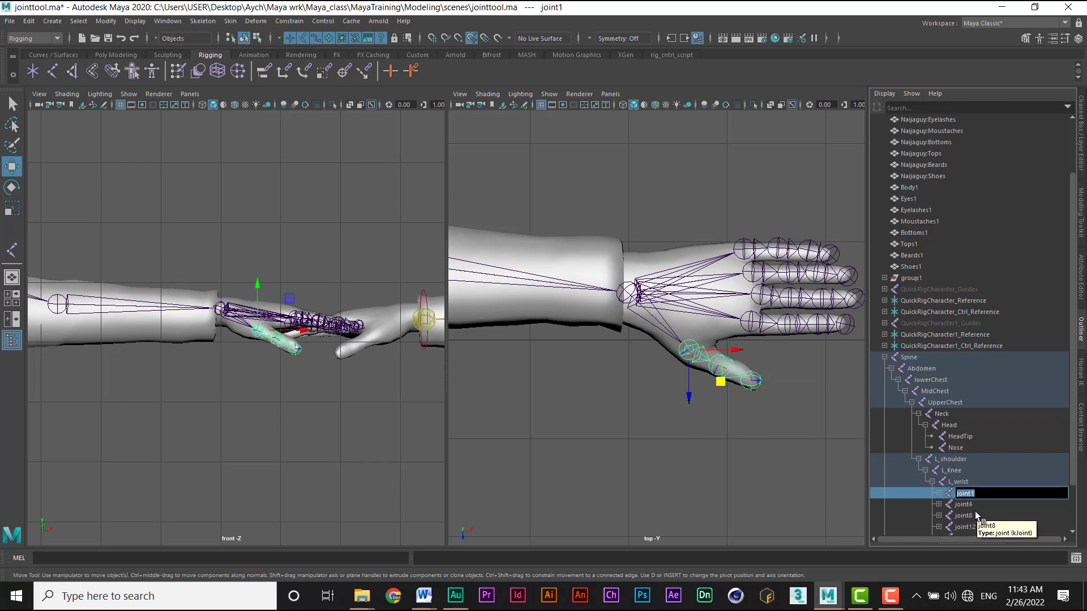
type("L_Thumb")
key("Return")
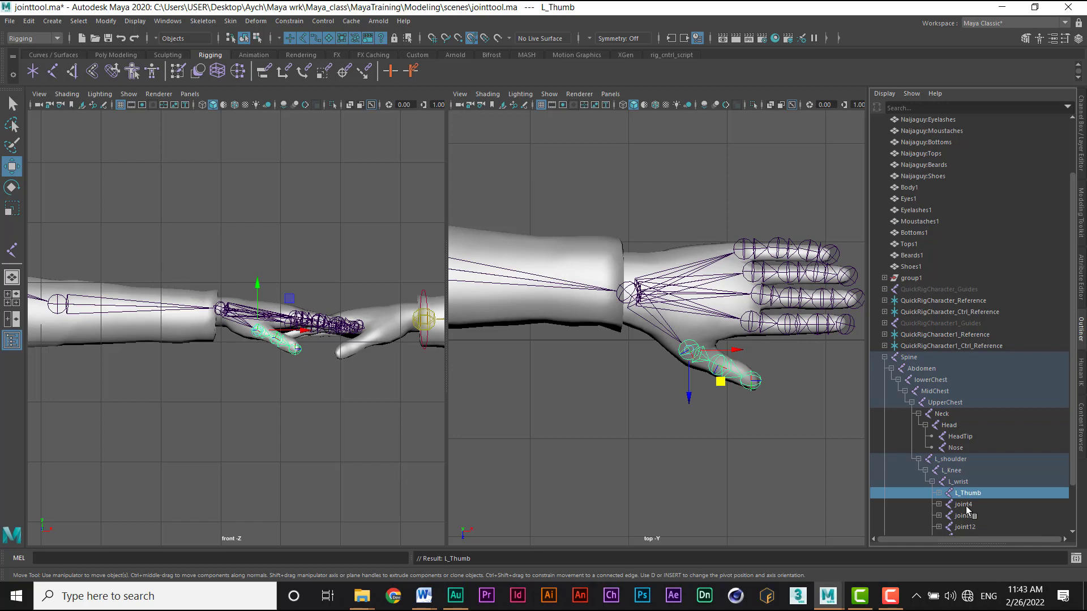
- Rename the first joints of the index and middle finger chains as L_Index and L_Mid
left_click(966, 506)
double_click(966, 505)
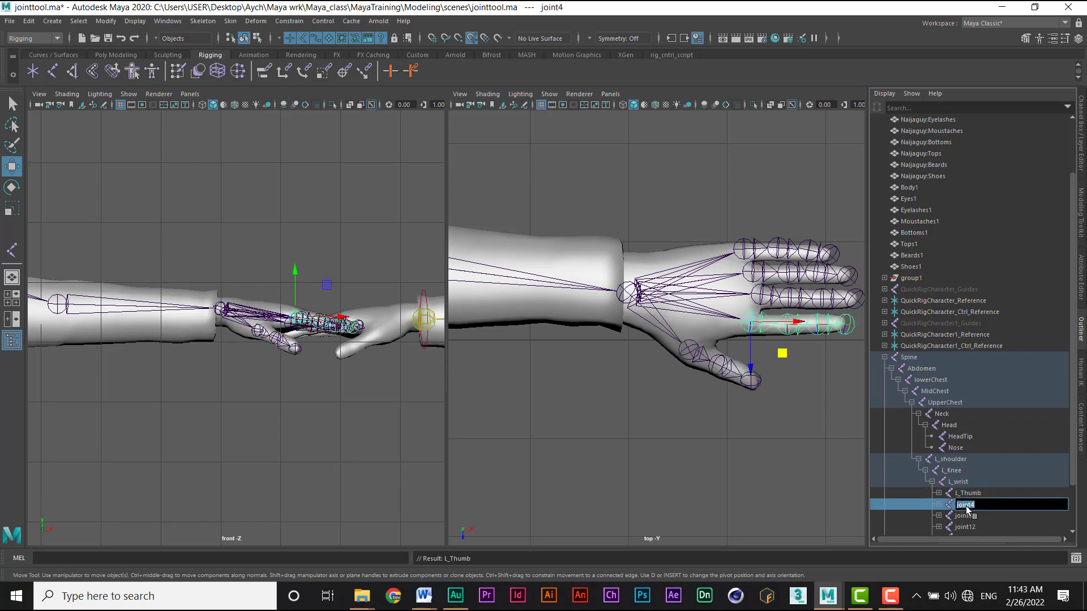
type("L_Index")
key("Return")
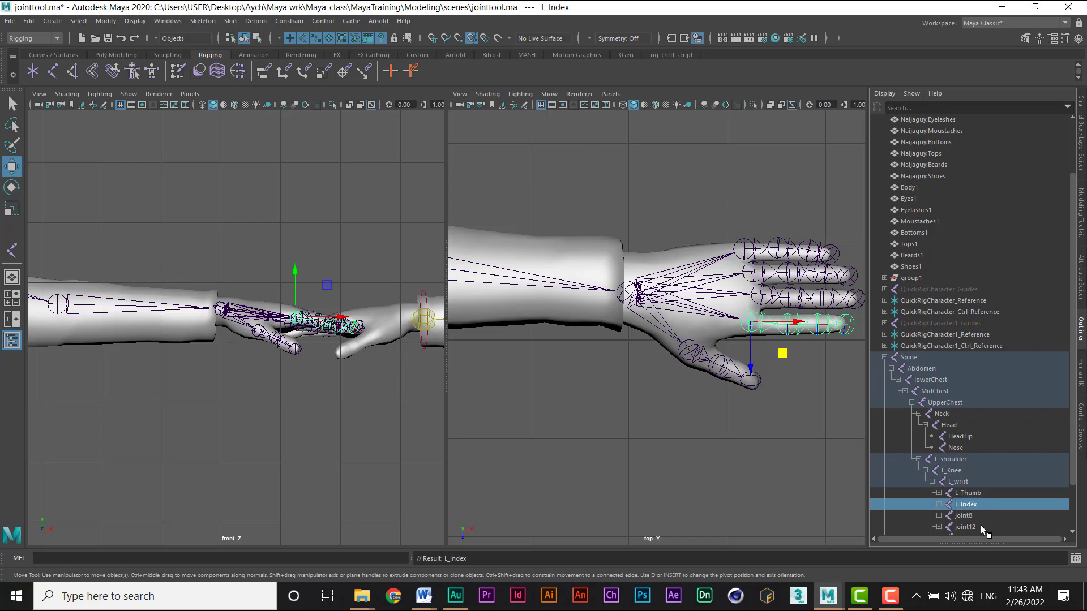
double_click(963, 516)
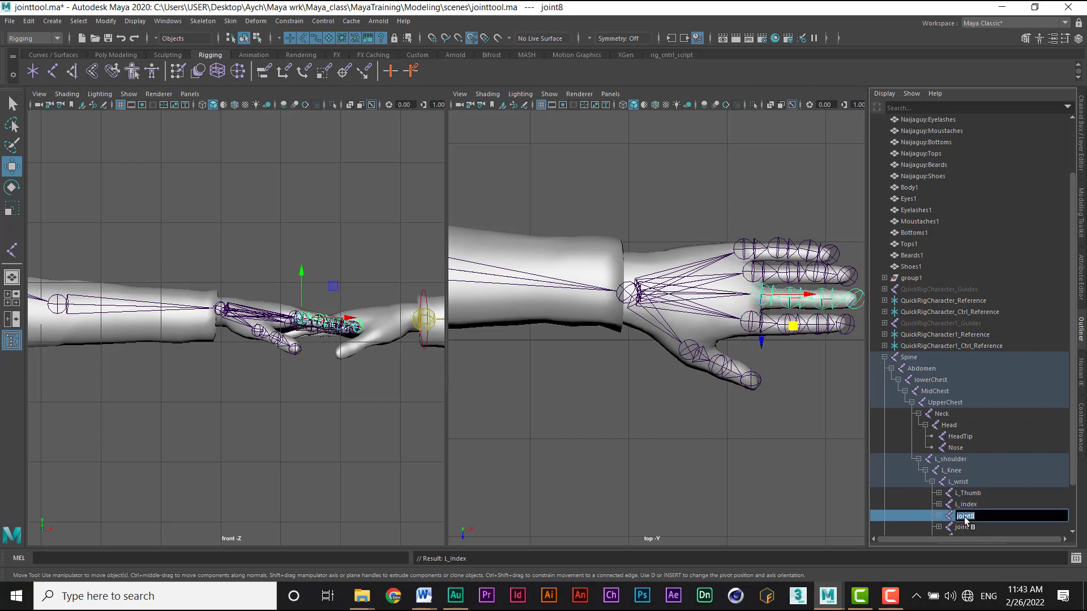
type("L_Mid")
key("Return")
- Rename the first joints of the ring and little finger chains as L_Ring and L_Pinky
double_click(963, 527)
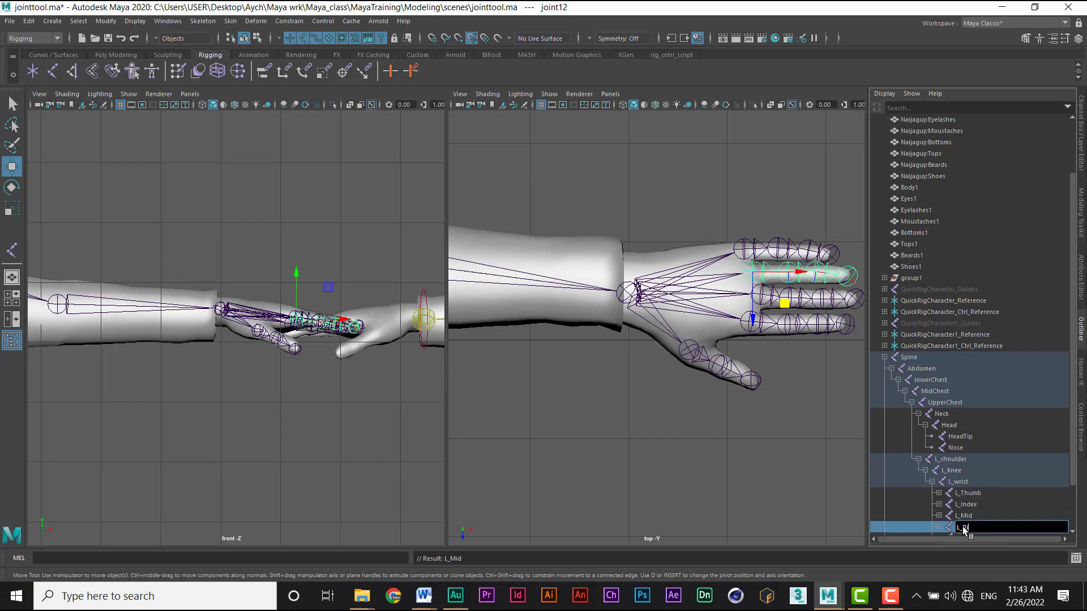
key("Return")
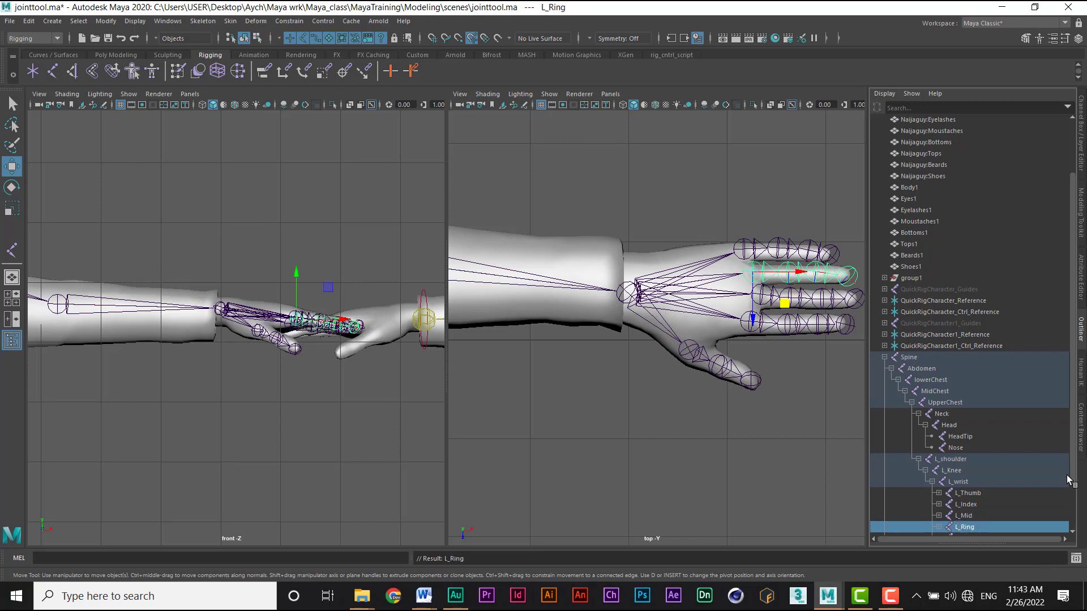
scroll(1072, 480, "down", 2)
left_click(968, 493)
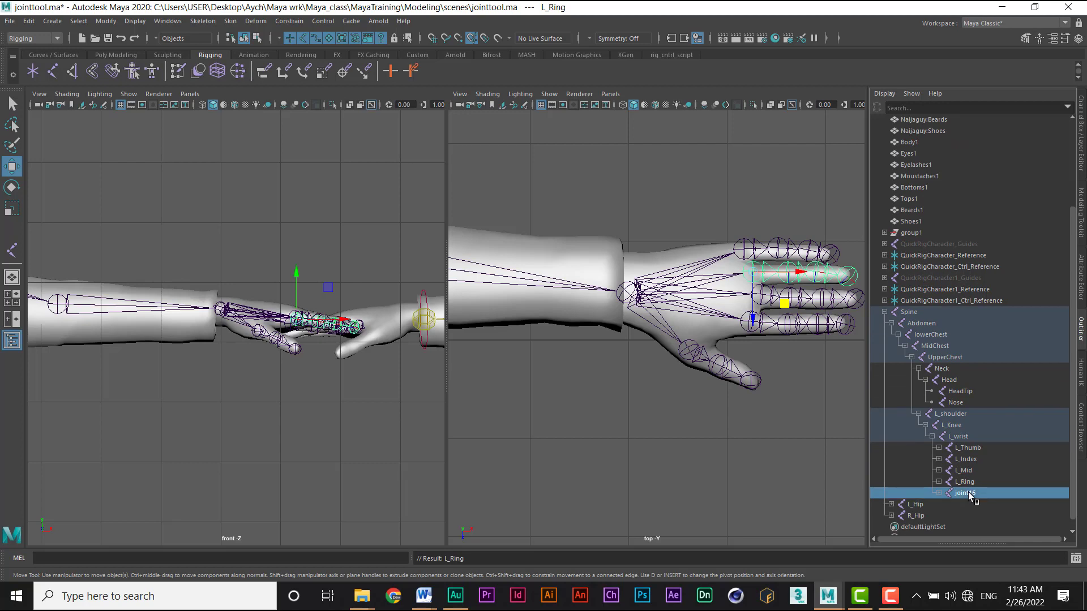
double_click(969, 493)
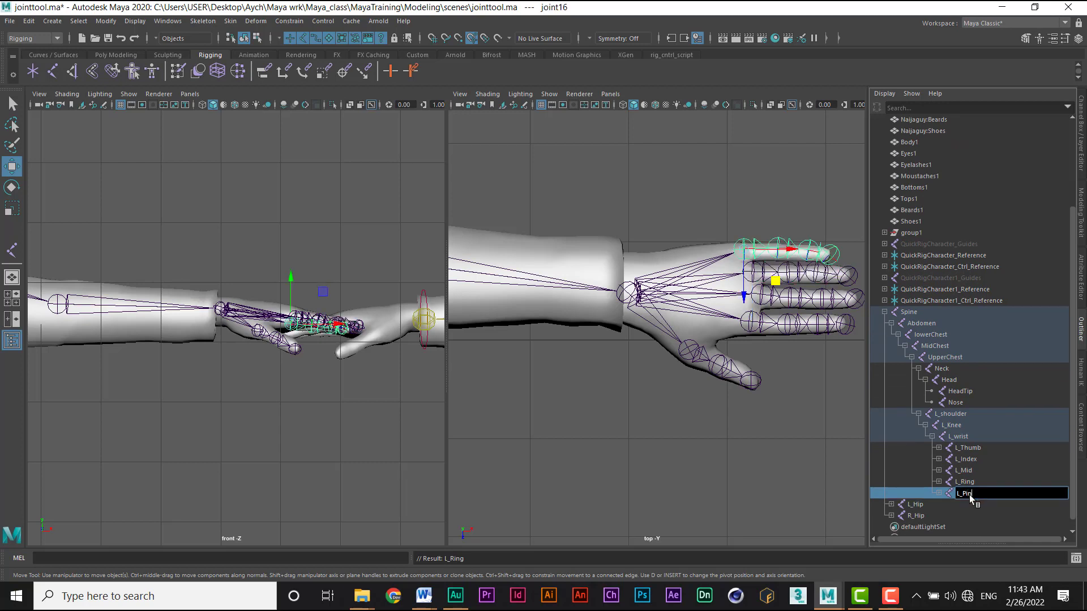
key("Return")
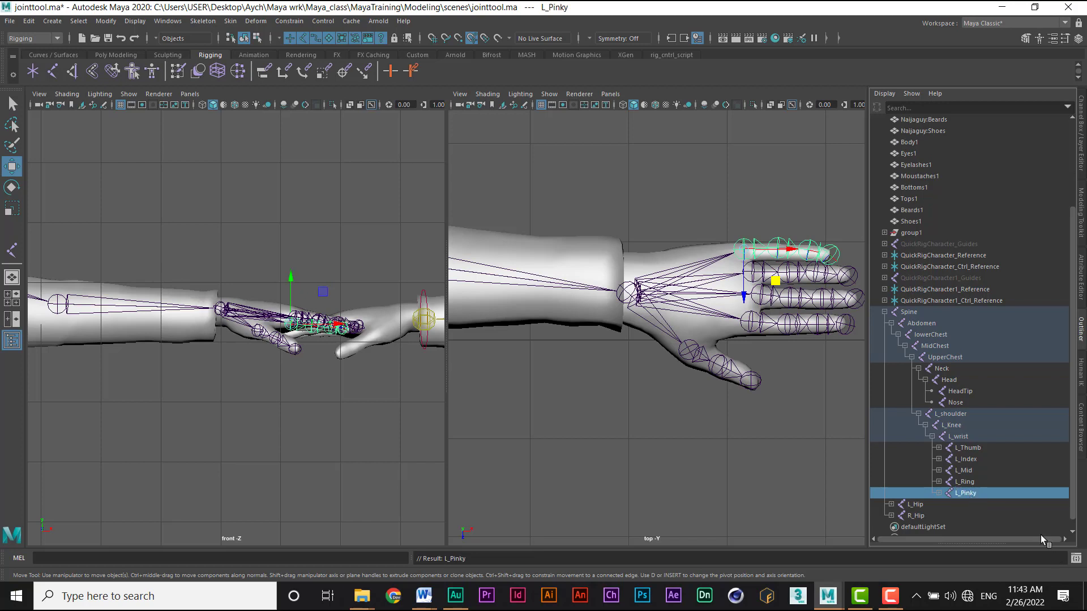
- Examine the child joints nested under L_Thumb in the hierarchy, then collapse that branch
left_click(939, 449)
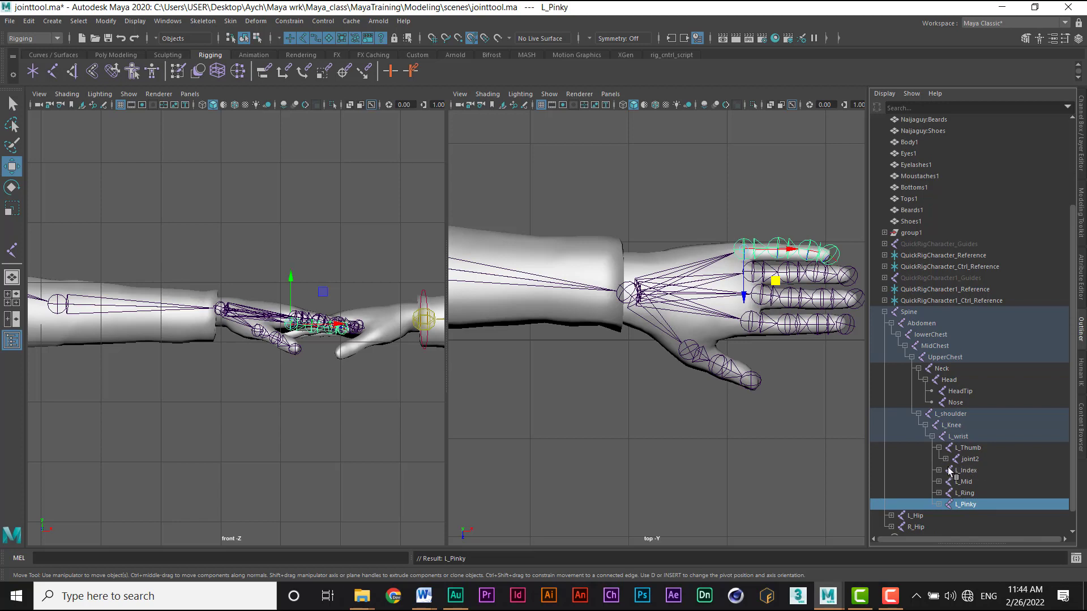
left_click(939, 448)
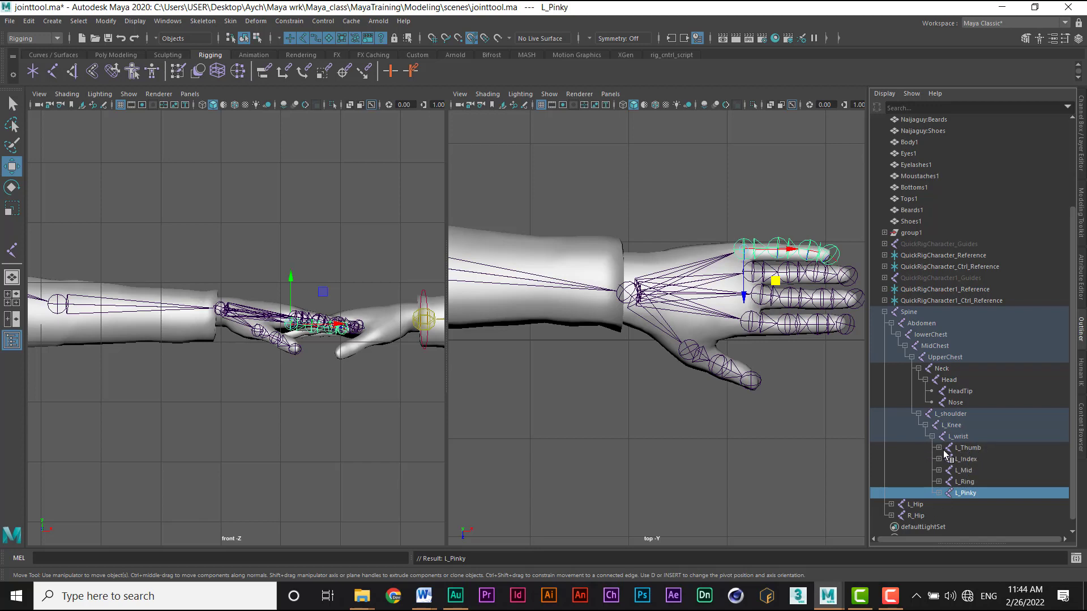
left_click(968, 447)
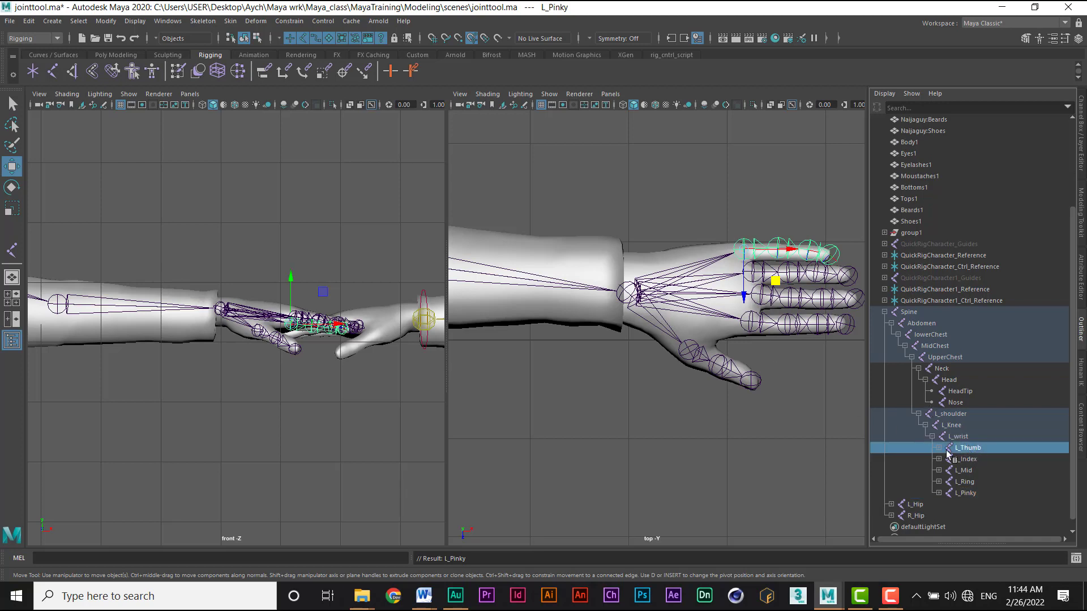
left_click(939, 448)
left_click(970, 460)
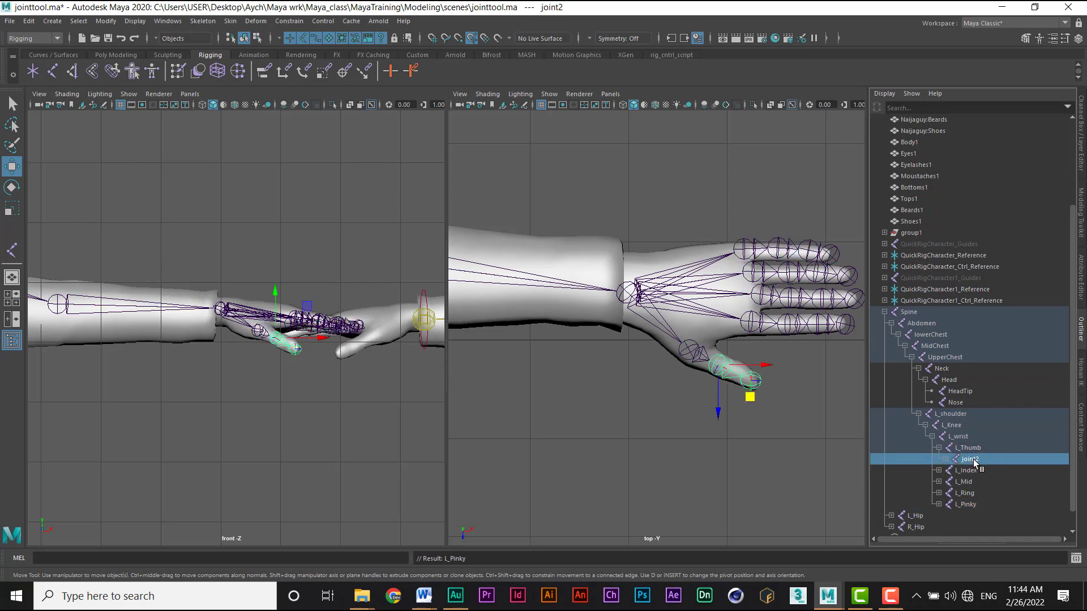
left_click(944, 459)
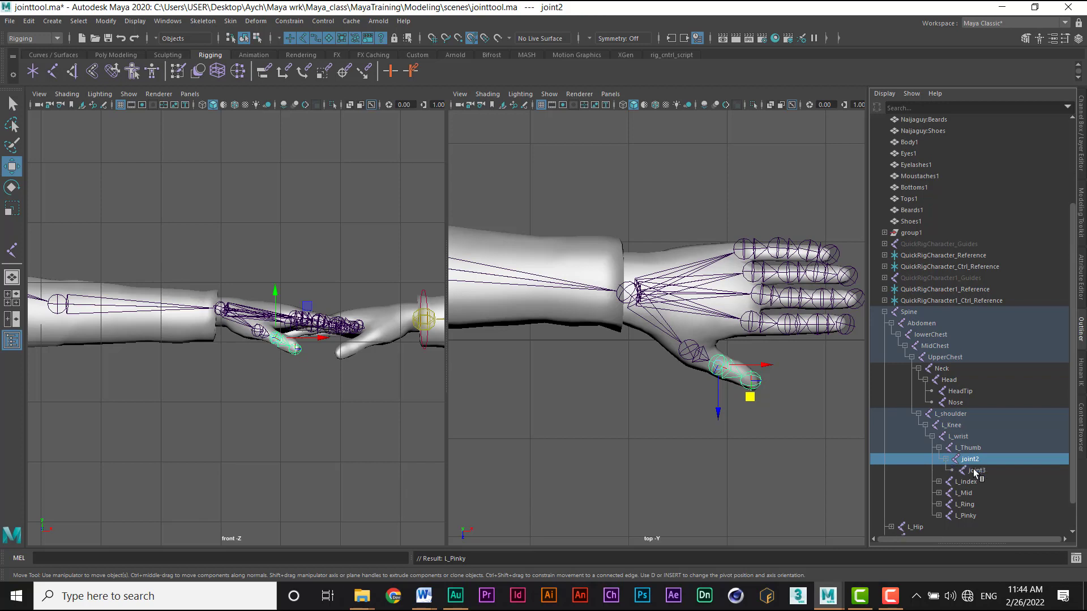
left_click(939, 448)
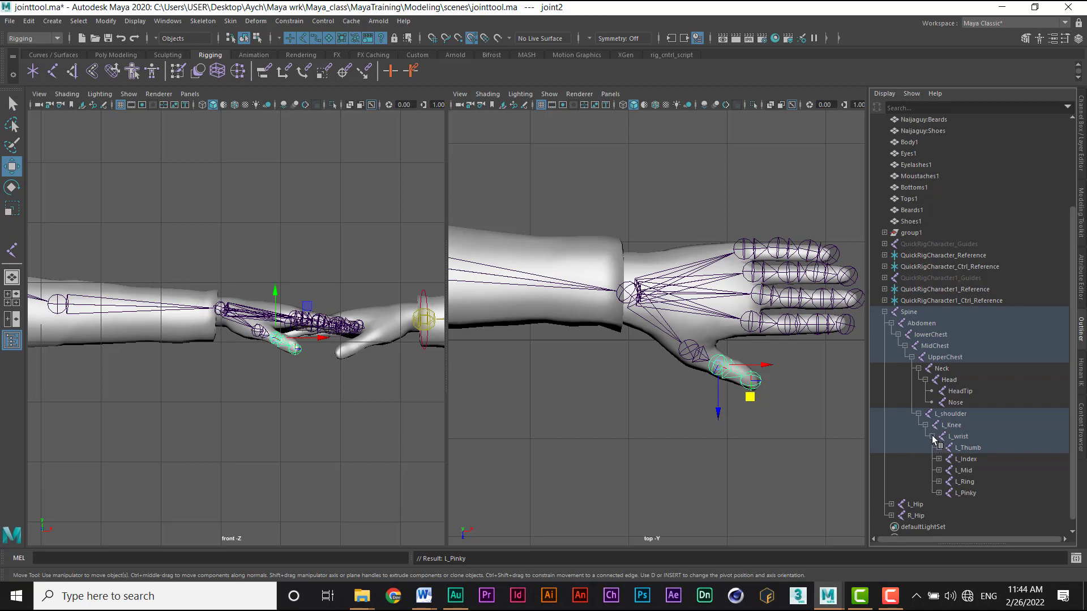
- Mirror the L_shoulder joint chain across YZ with the Behavior function, replacing the L_ prefix with R_ in the duplicated joint names
left_click(932, 437)
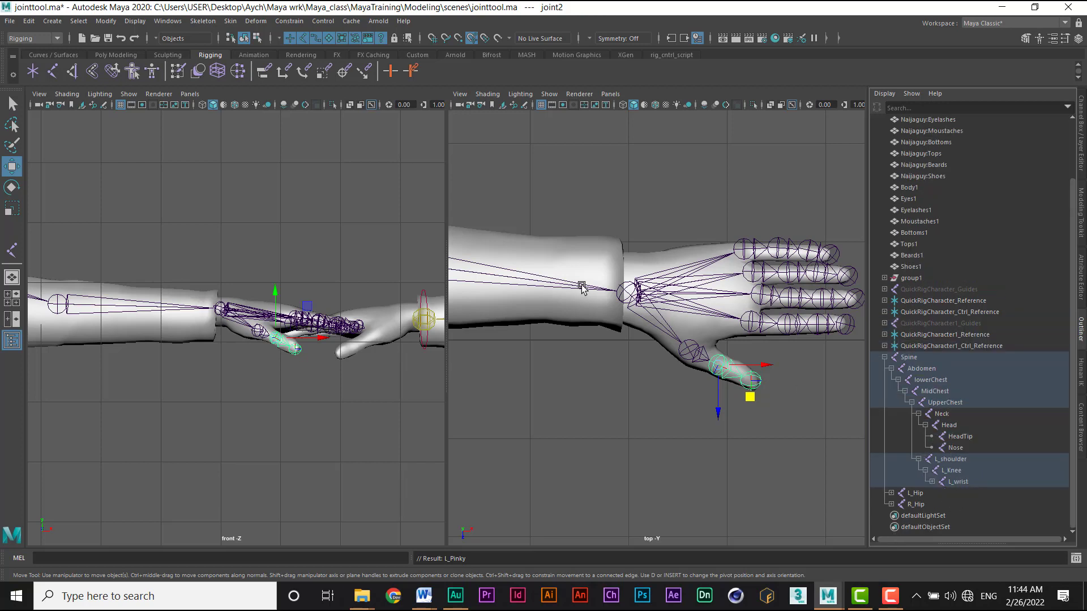
left_click(917, 459)
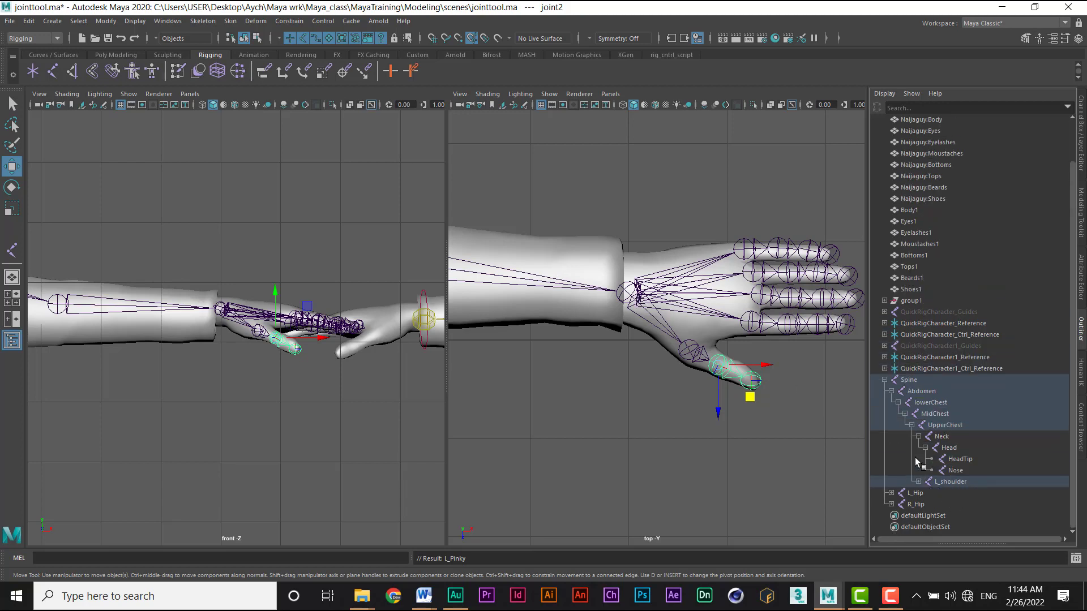
left_click(954, 483)
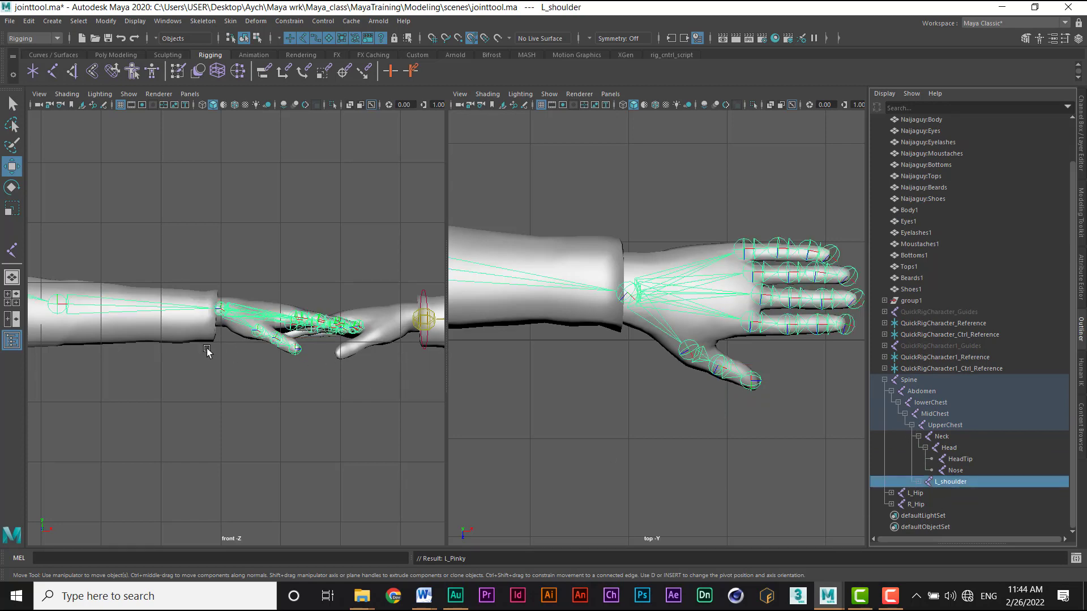
scroll(207, 352, "down", 6)
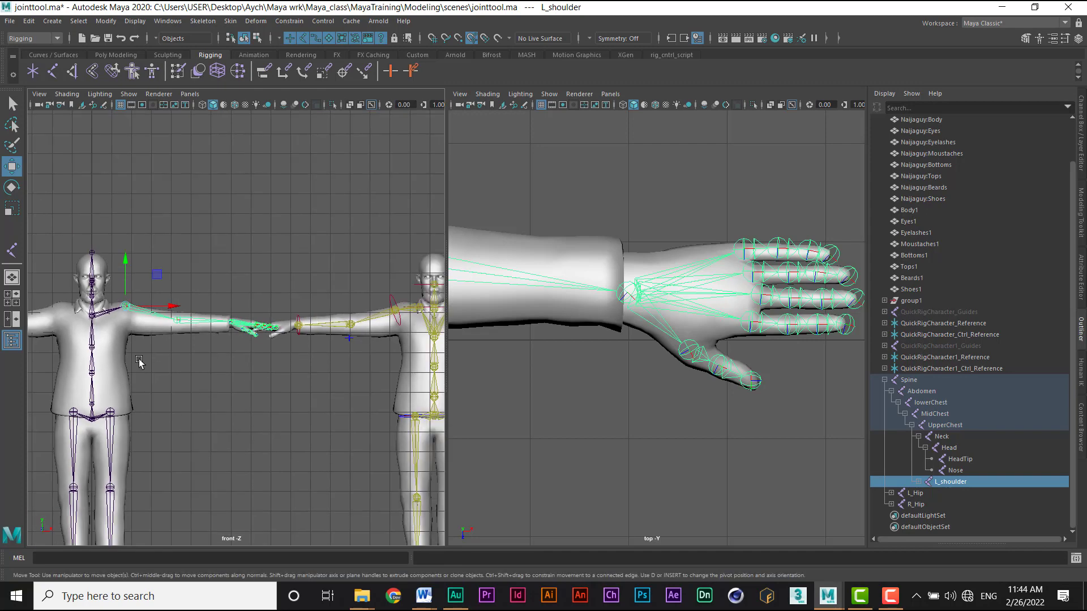
middle_click_drag(139, 363, 311, 360, "alt")
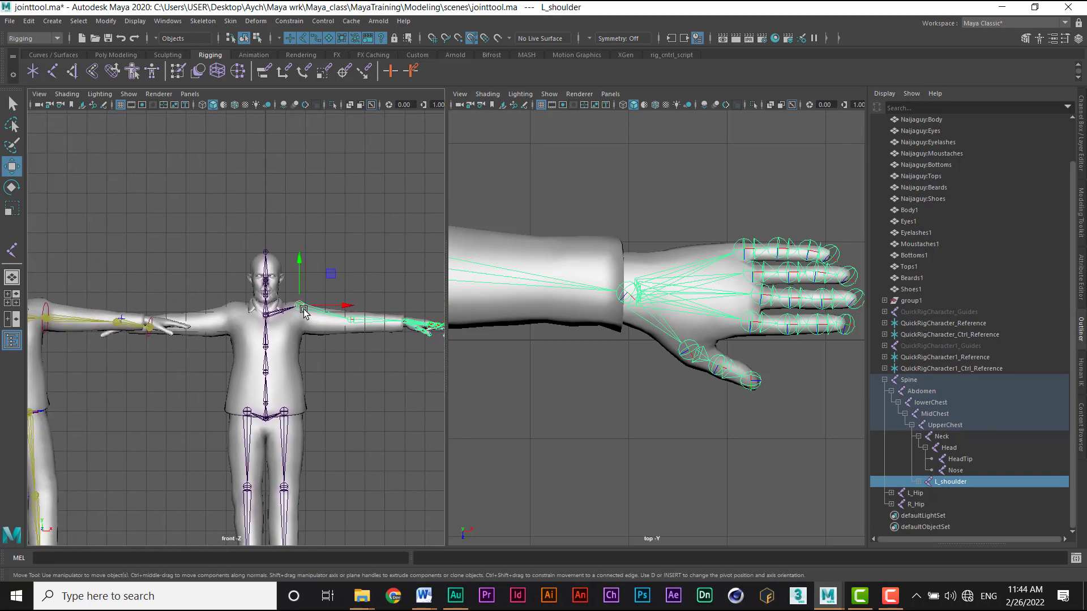
left_click(202, 22)
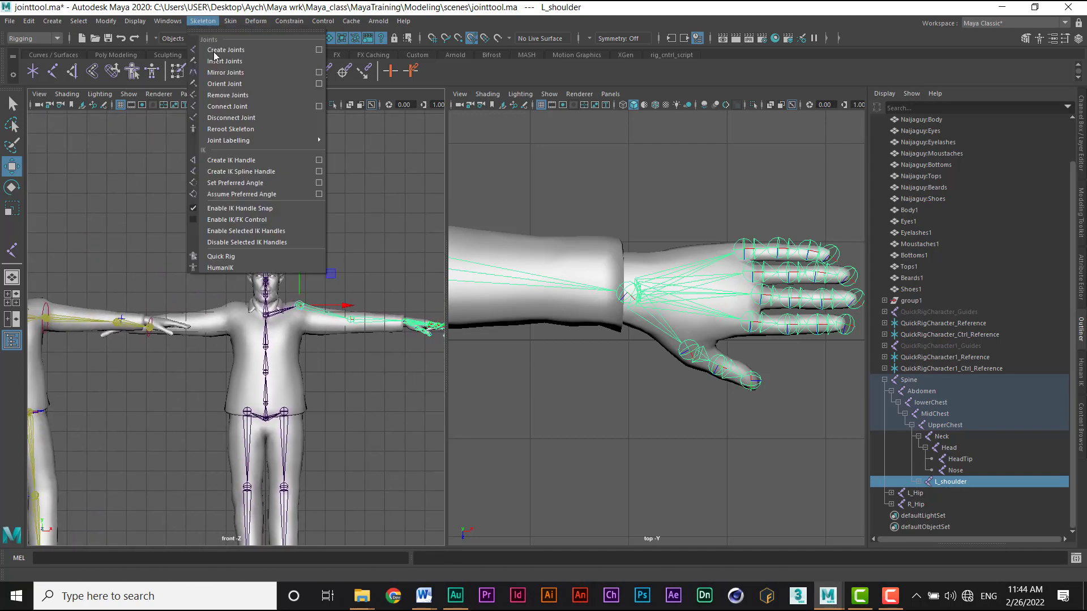
left_click(318, 72)
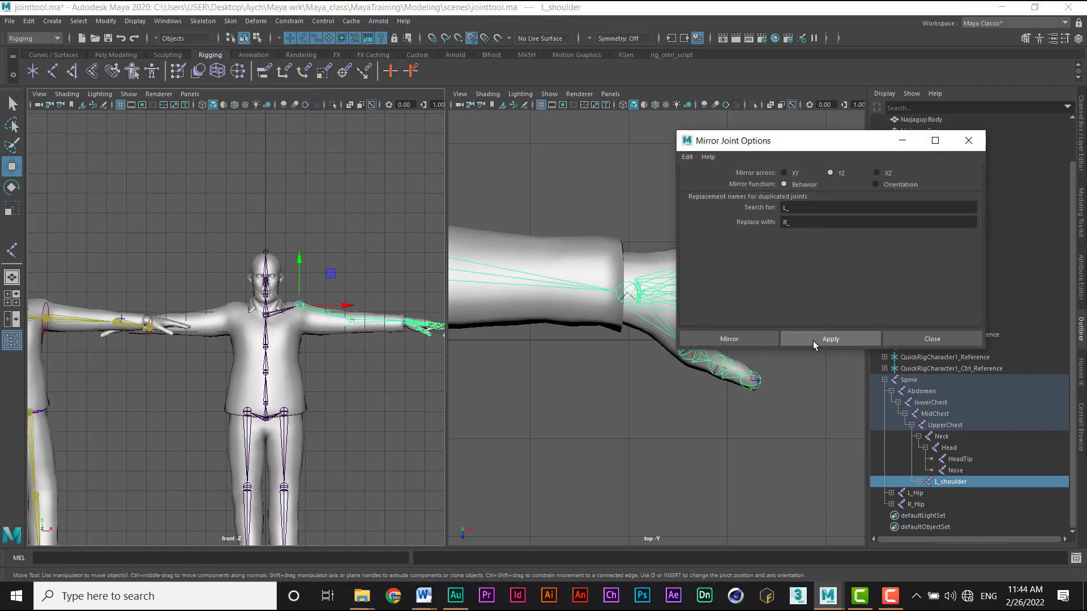
left_click(730, 339)
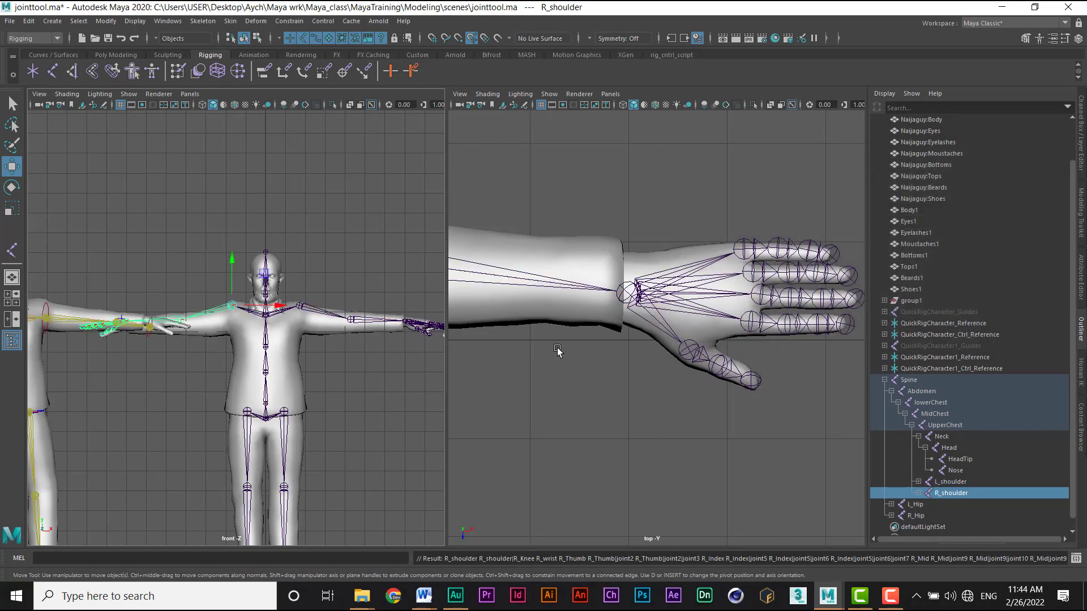
- Inspect the skeleton's arms, spine and legs from several angles in the perspective view
right_click_drag(171, 323, 374, 330, "alt")
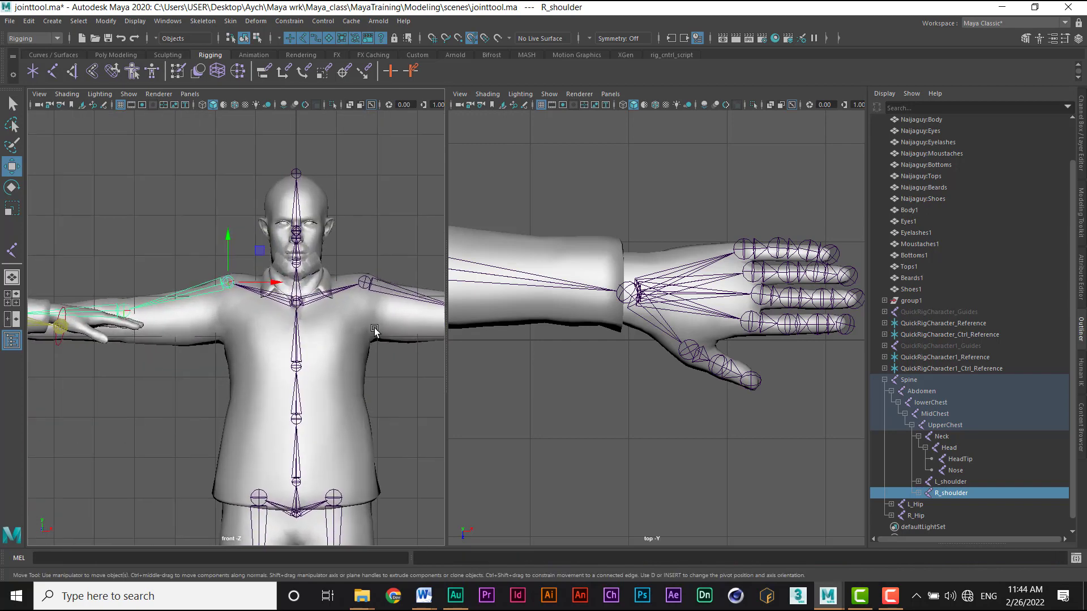
left_click(11, 278)
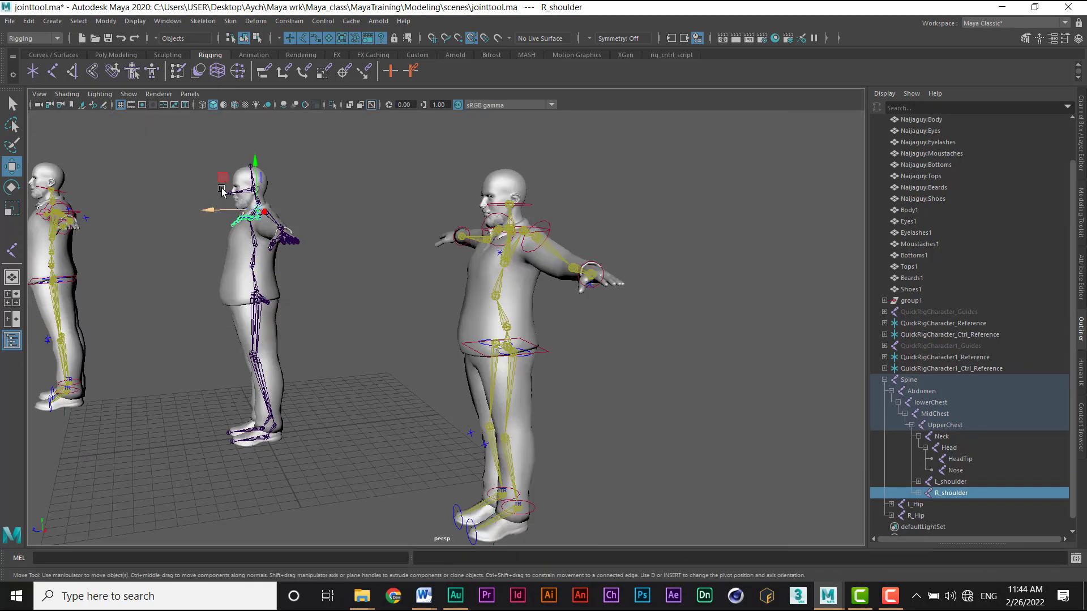
scroll(192, 246, "up", 5)
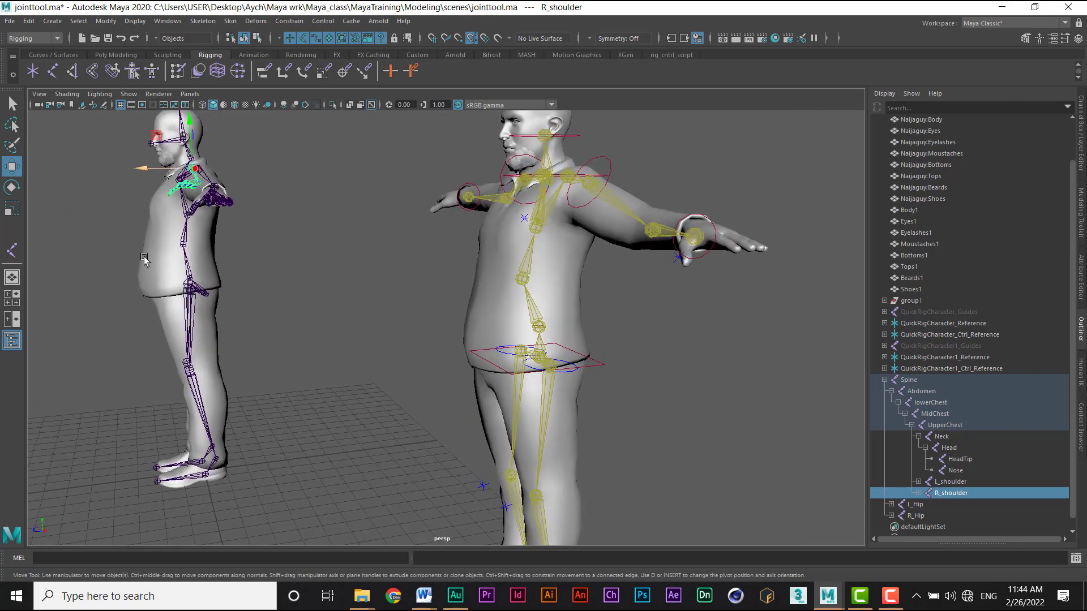
left_click_drag(115, 238, 150, 253, "alt")
middle_click_drag(151, 252, 523, 269, "alt")
left_click_drag(523, 269, 439, 351, "alt")
right_click_drag(439, 350, 304, 347, "alt")
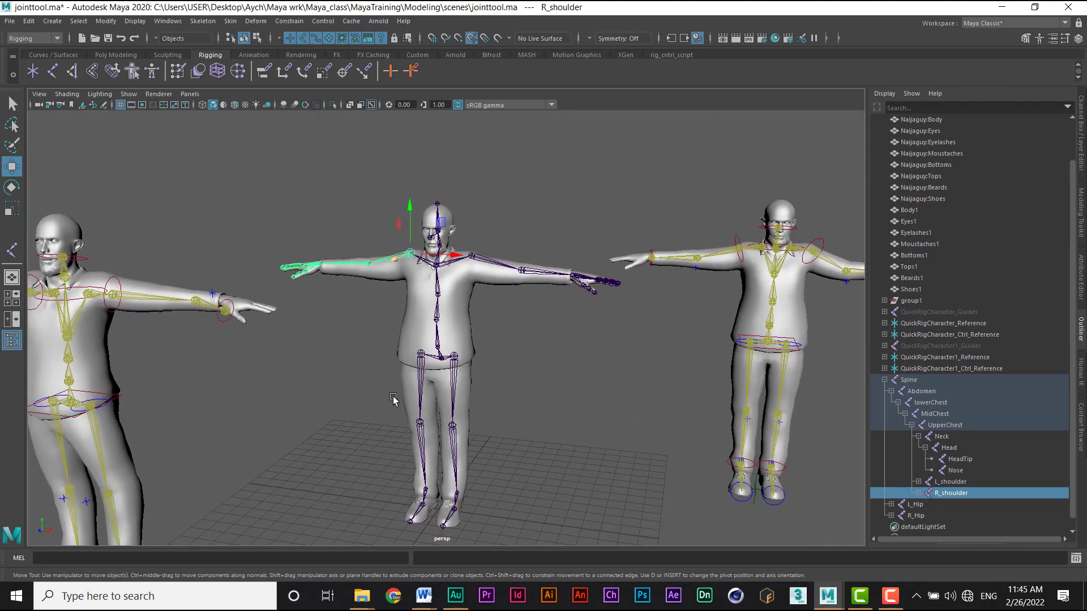
middle_click_drag(393, 400, 368, 333, "alt")
left_click_drag(368, 333, 338, 338, "alt")
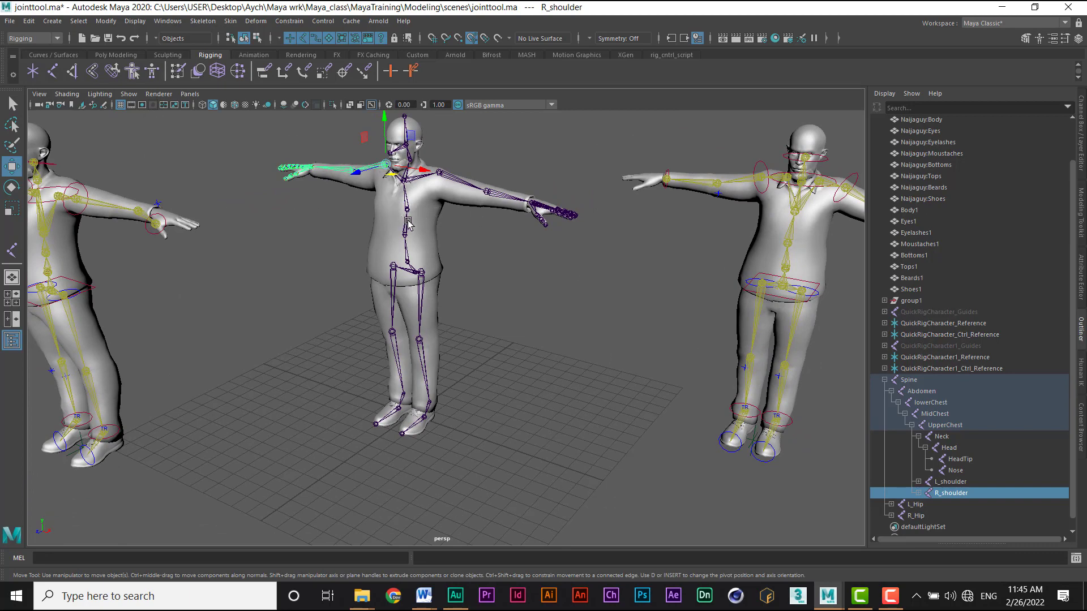
middle_click_drag(407, 220, 408, 272, "alt")
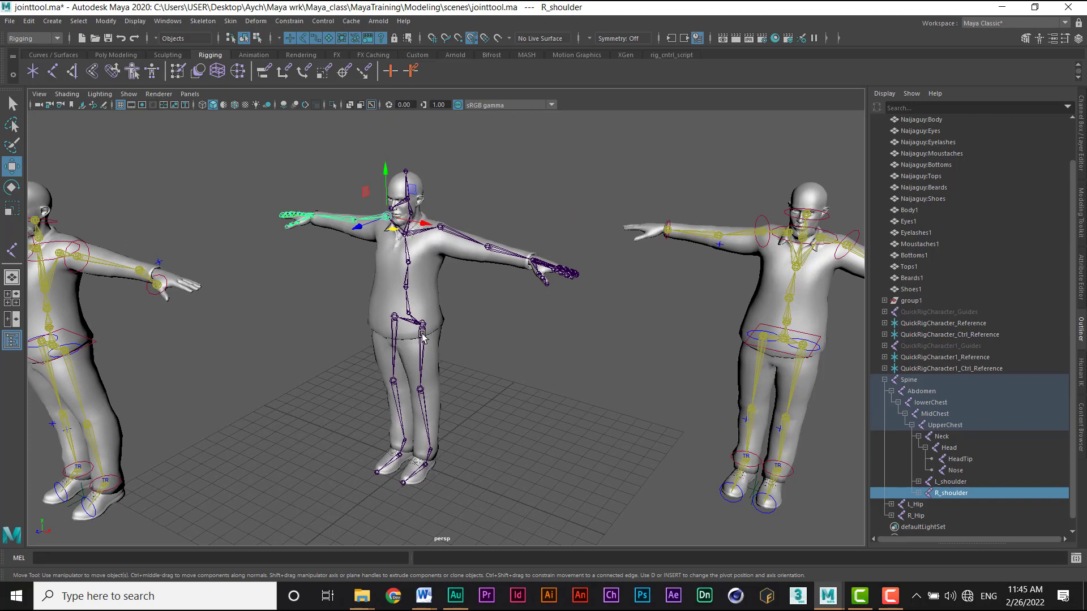
left_click_drag(421, 337, 611, 332, "alt")
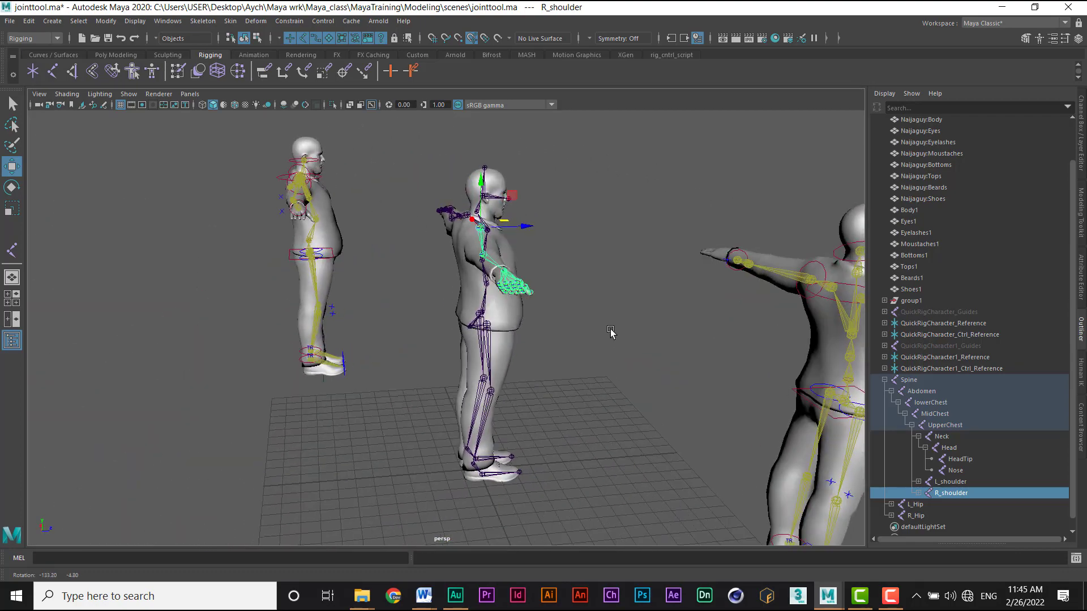
scroll(611, 325, "up", 5)
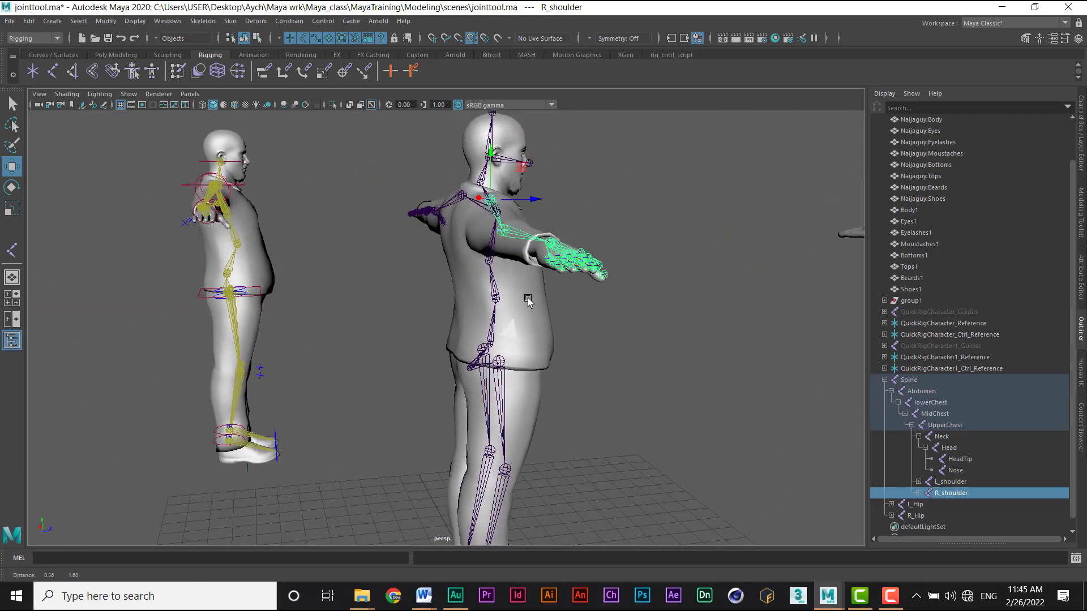
left_click_drag(527, 298, 387, 358, "alt")
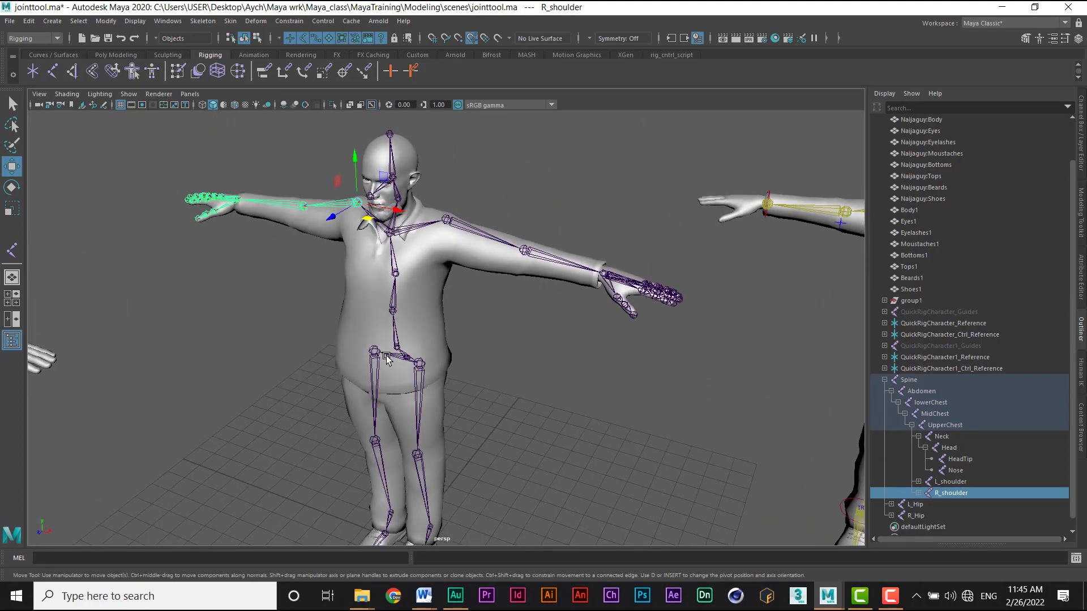